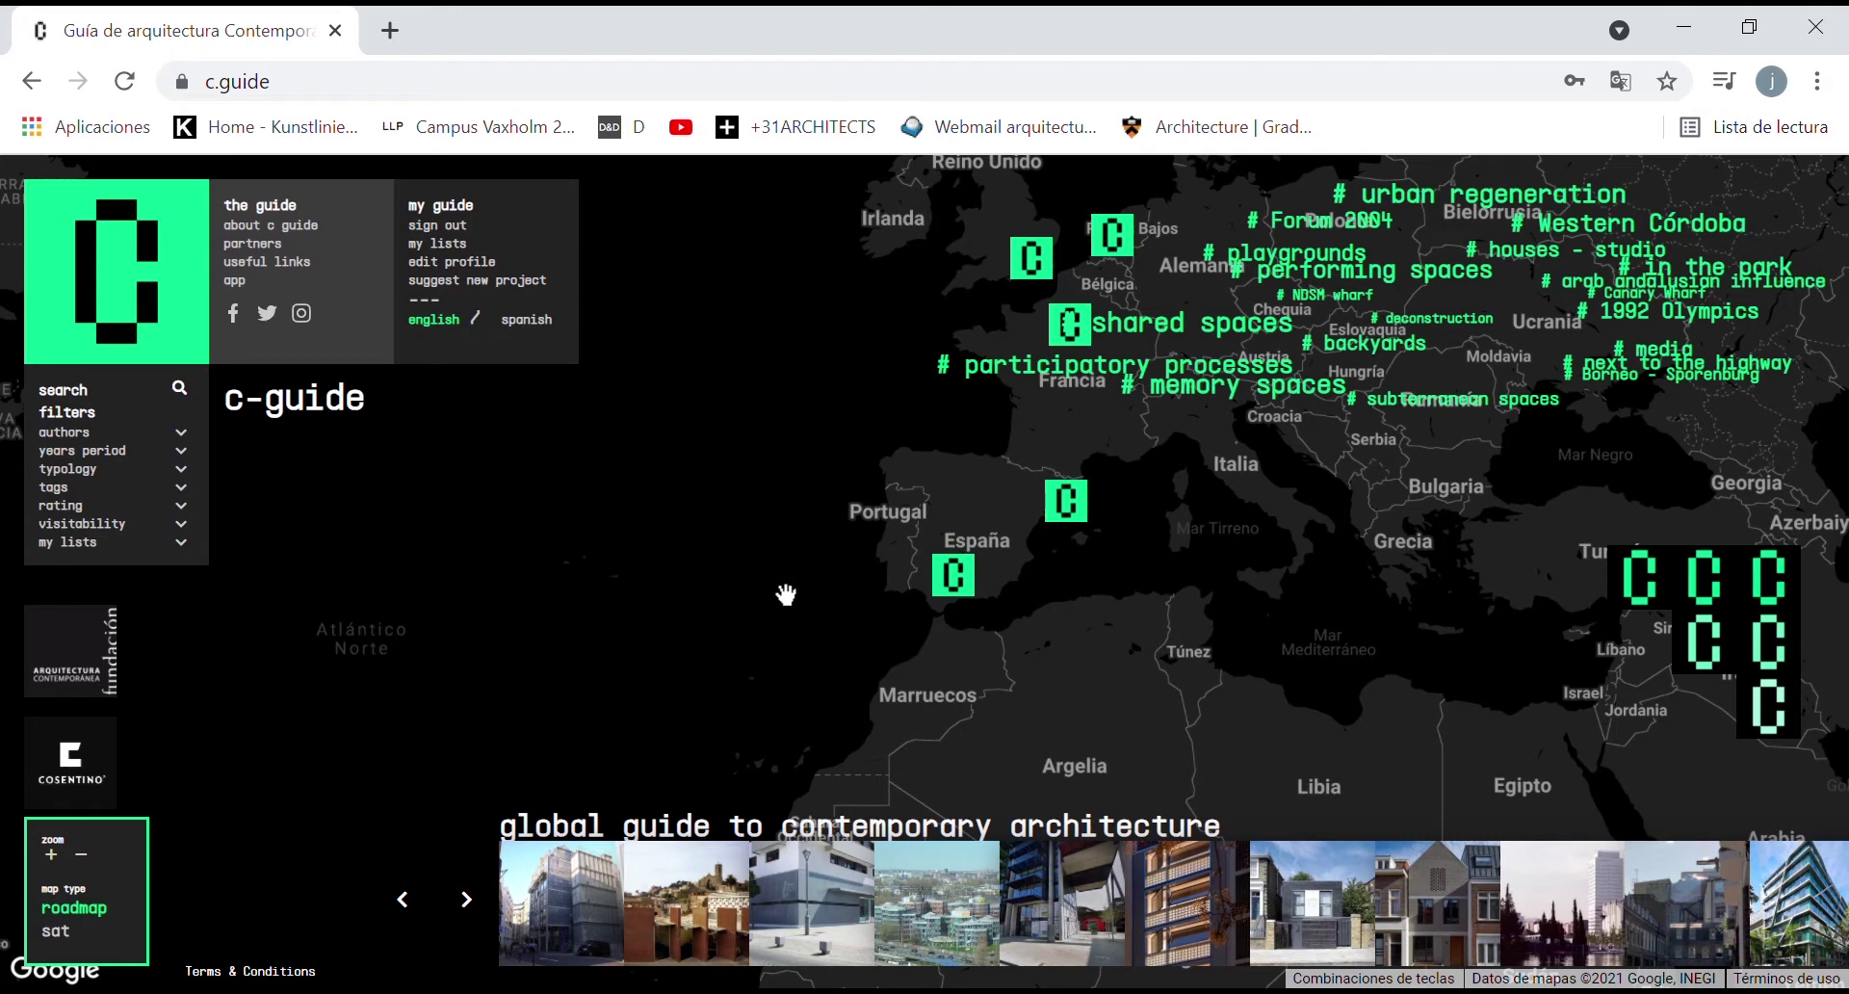
# Step: Zoom the map into north-east Spain, showing Catalonia, Andorra and southern France
pyautogui.moveTo(874, 551); pyautogui.dragTo(684, 607)
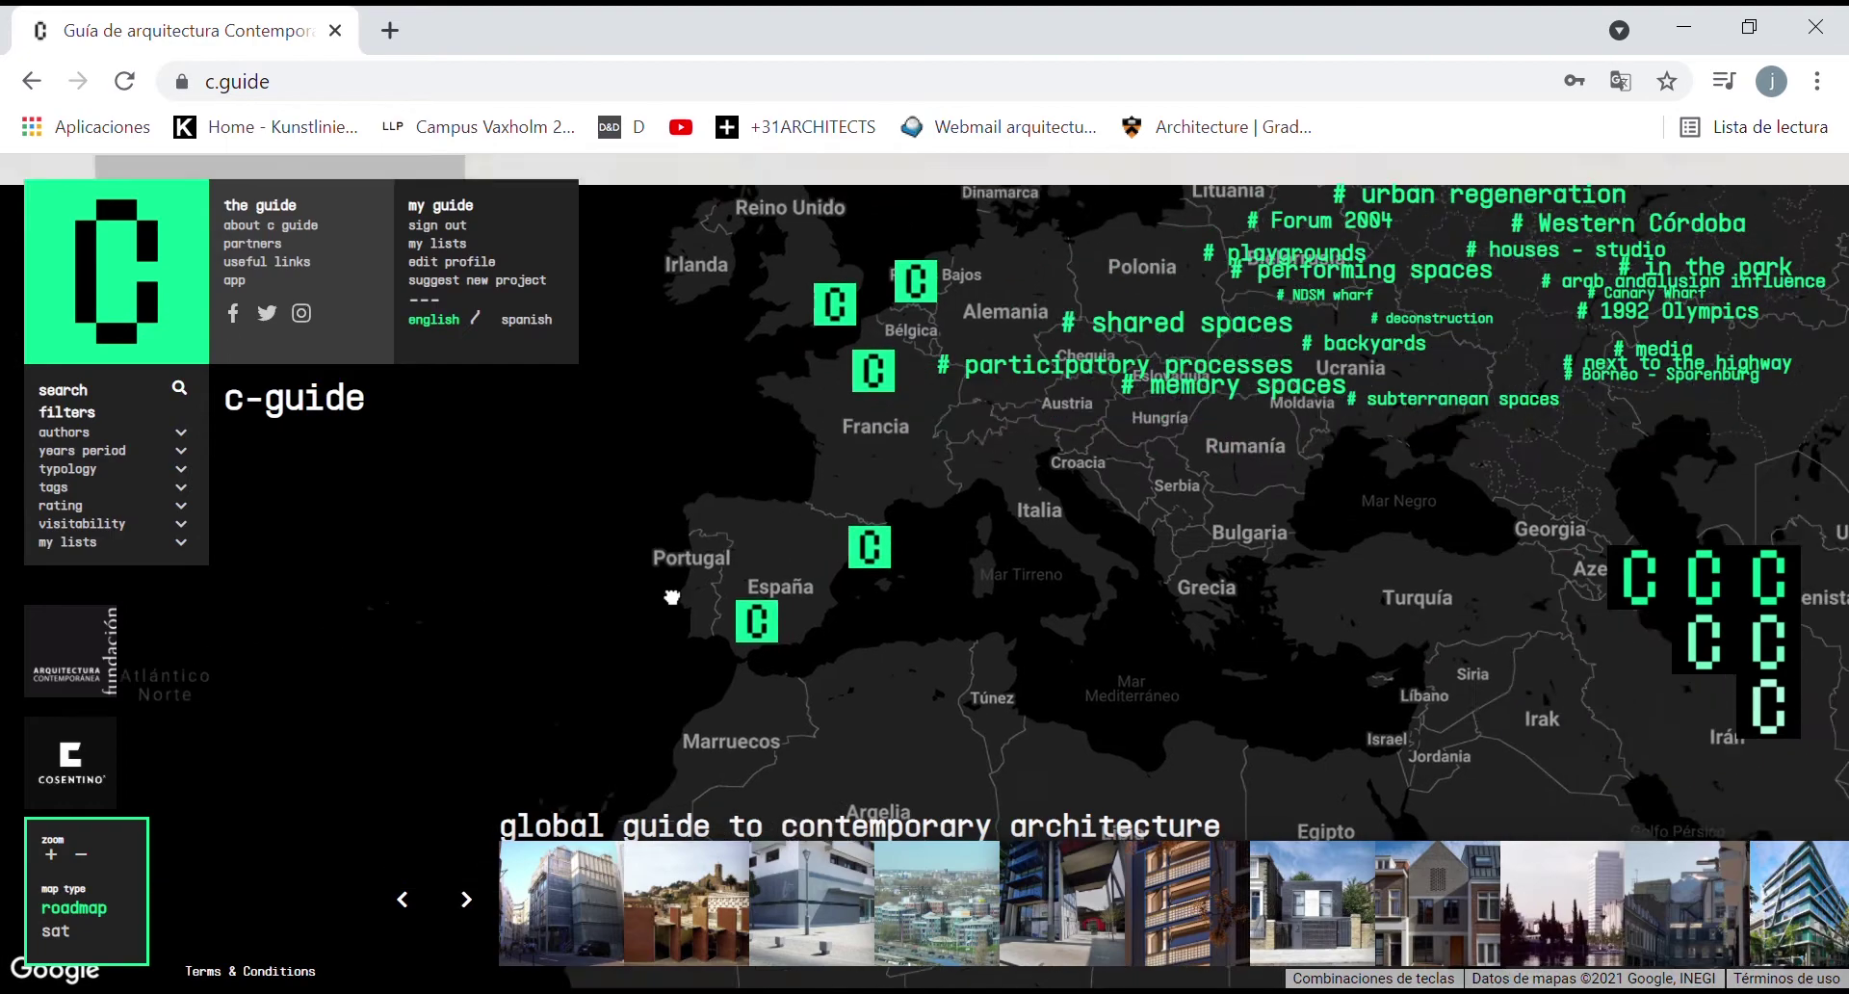
pyautogui.scroll(3, 685, 590)
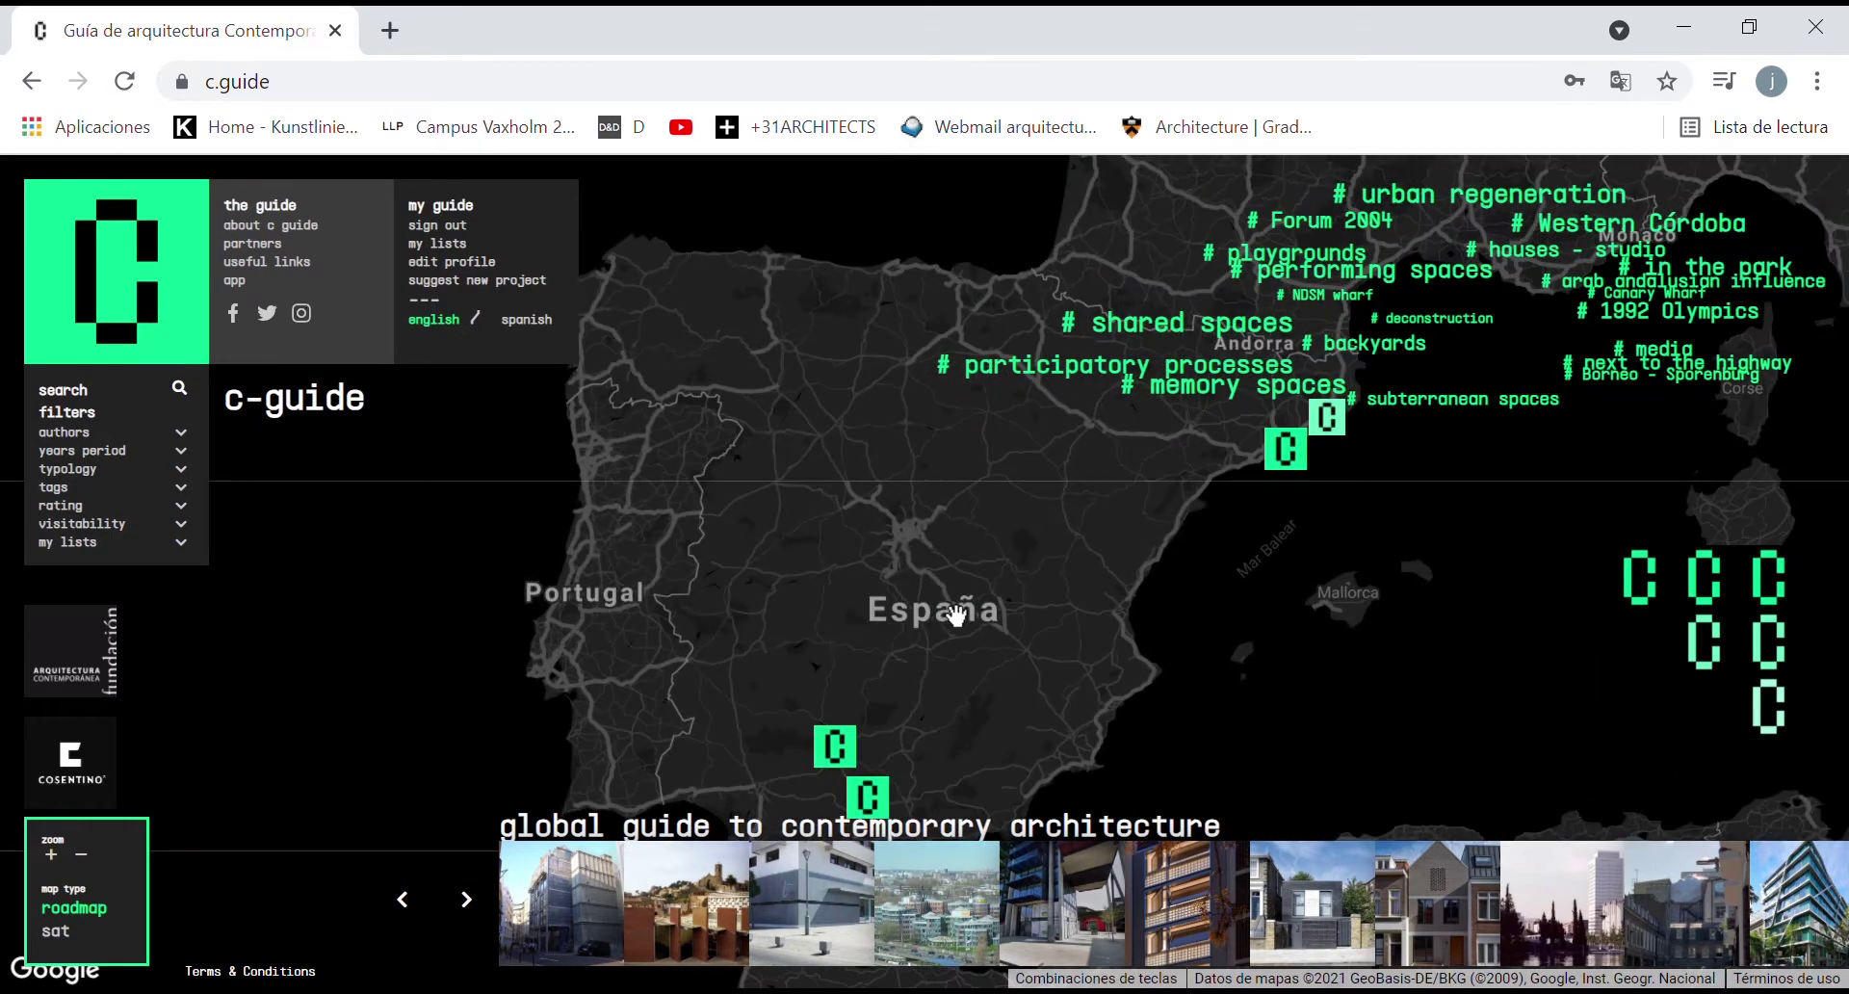
pyautogui.moveTo(956, 494); pyautogui.dragTo(798, 522)
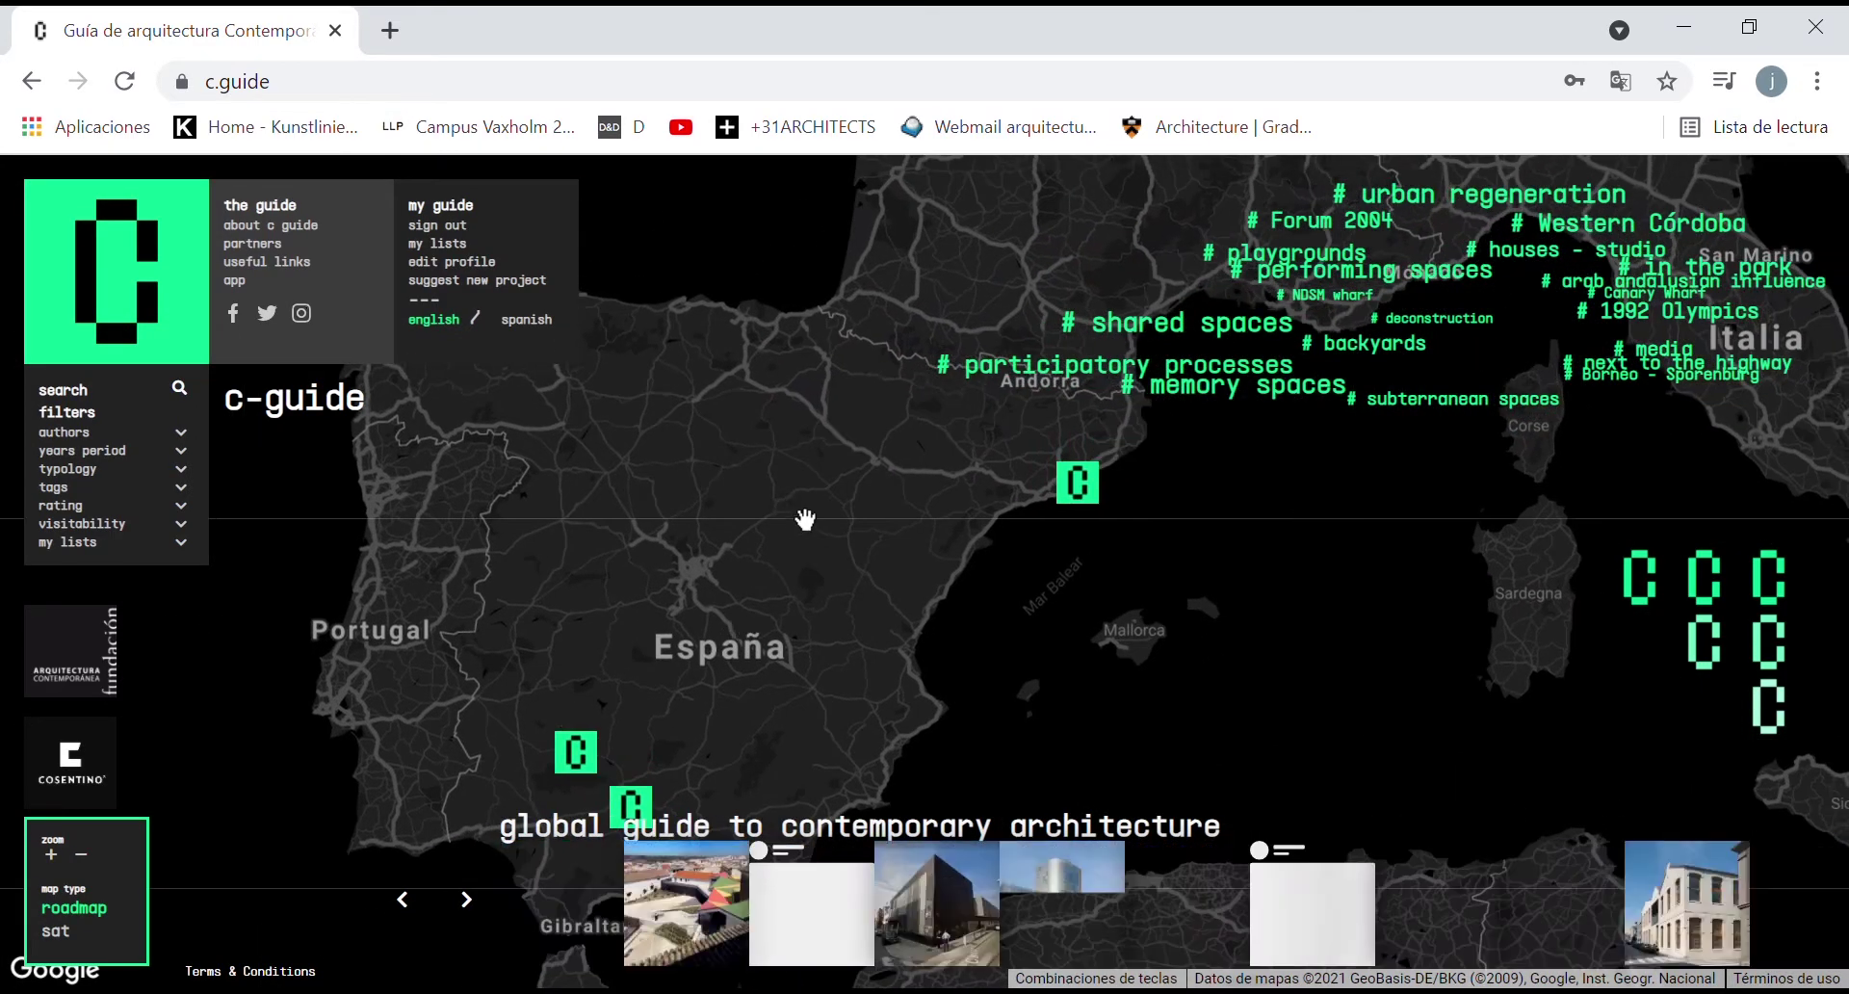
pyautogui.moveTo(831, 494); pyautogui.dragTo(687, 598)
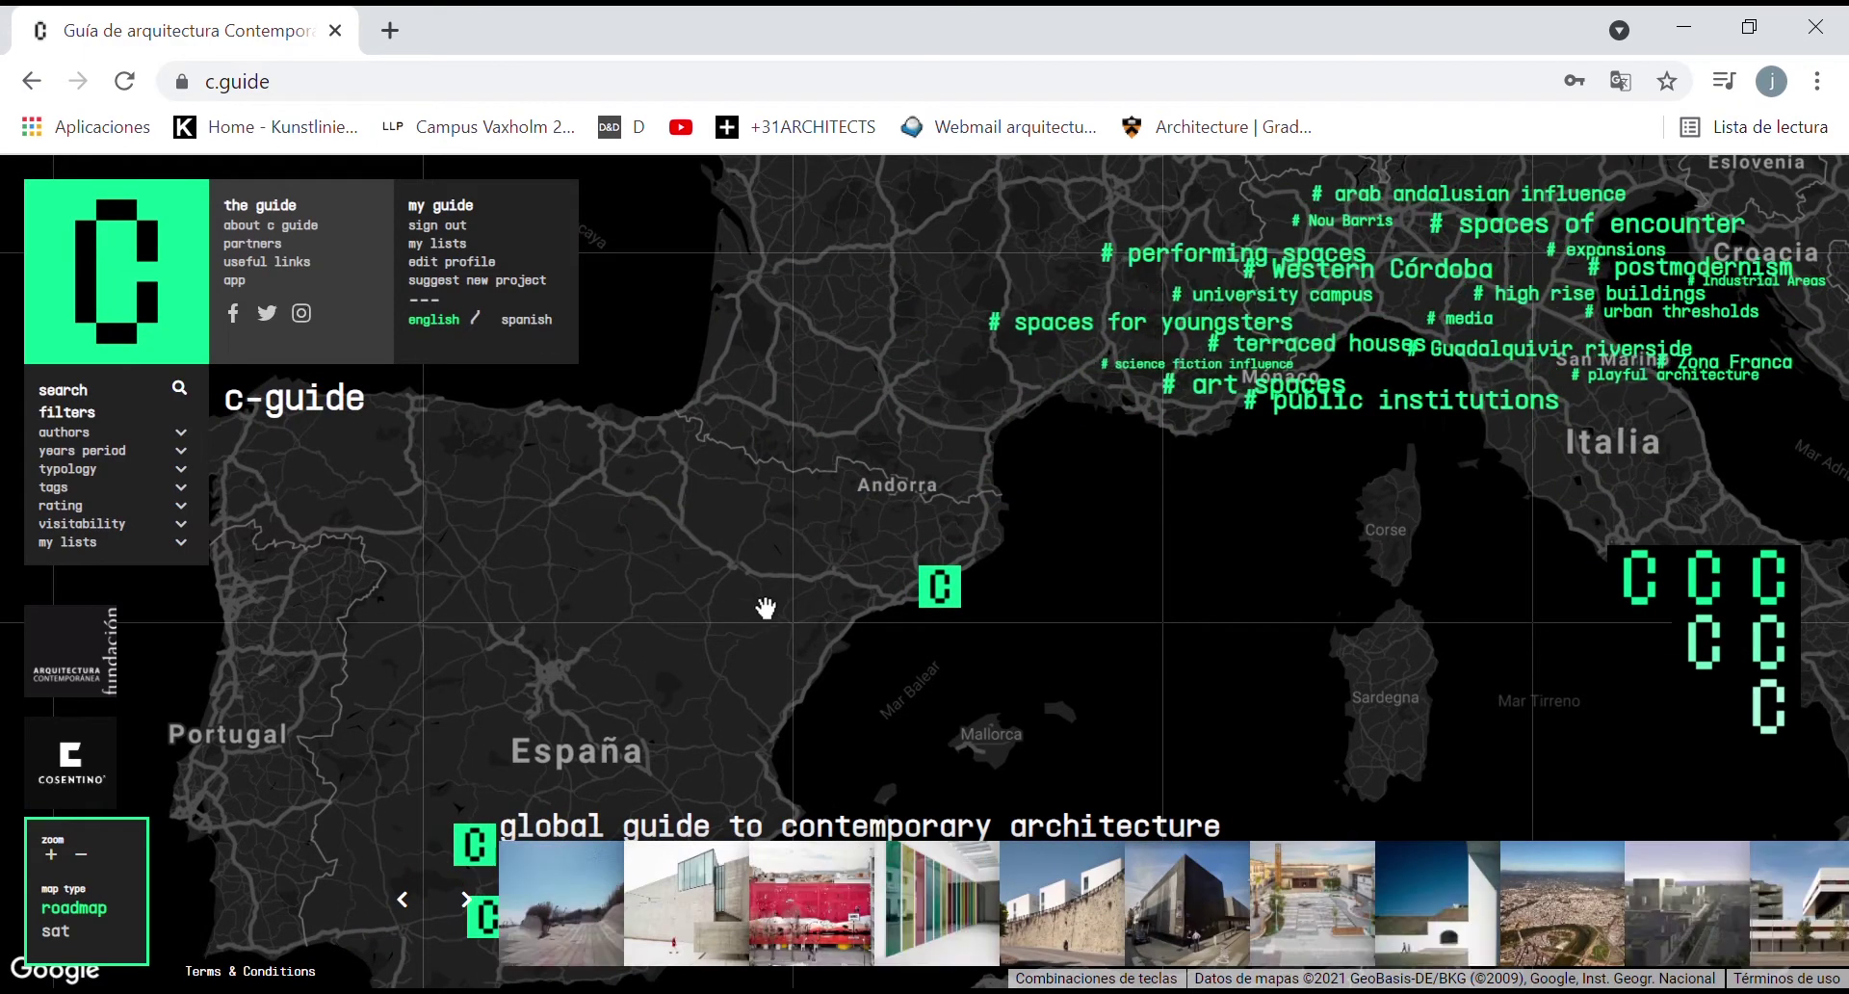
pyautogui.moveTo(764, 607); pyautogui.dragTo(828, 572)
pyautogui.scroll(2, 713, 722)
# Step: Zoom back out and pan across North America, South America and Africa back to Europe
pyautogui.scroll(-1, 829, 572)
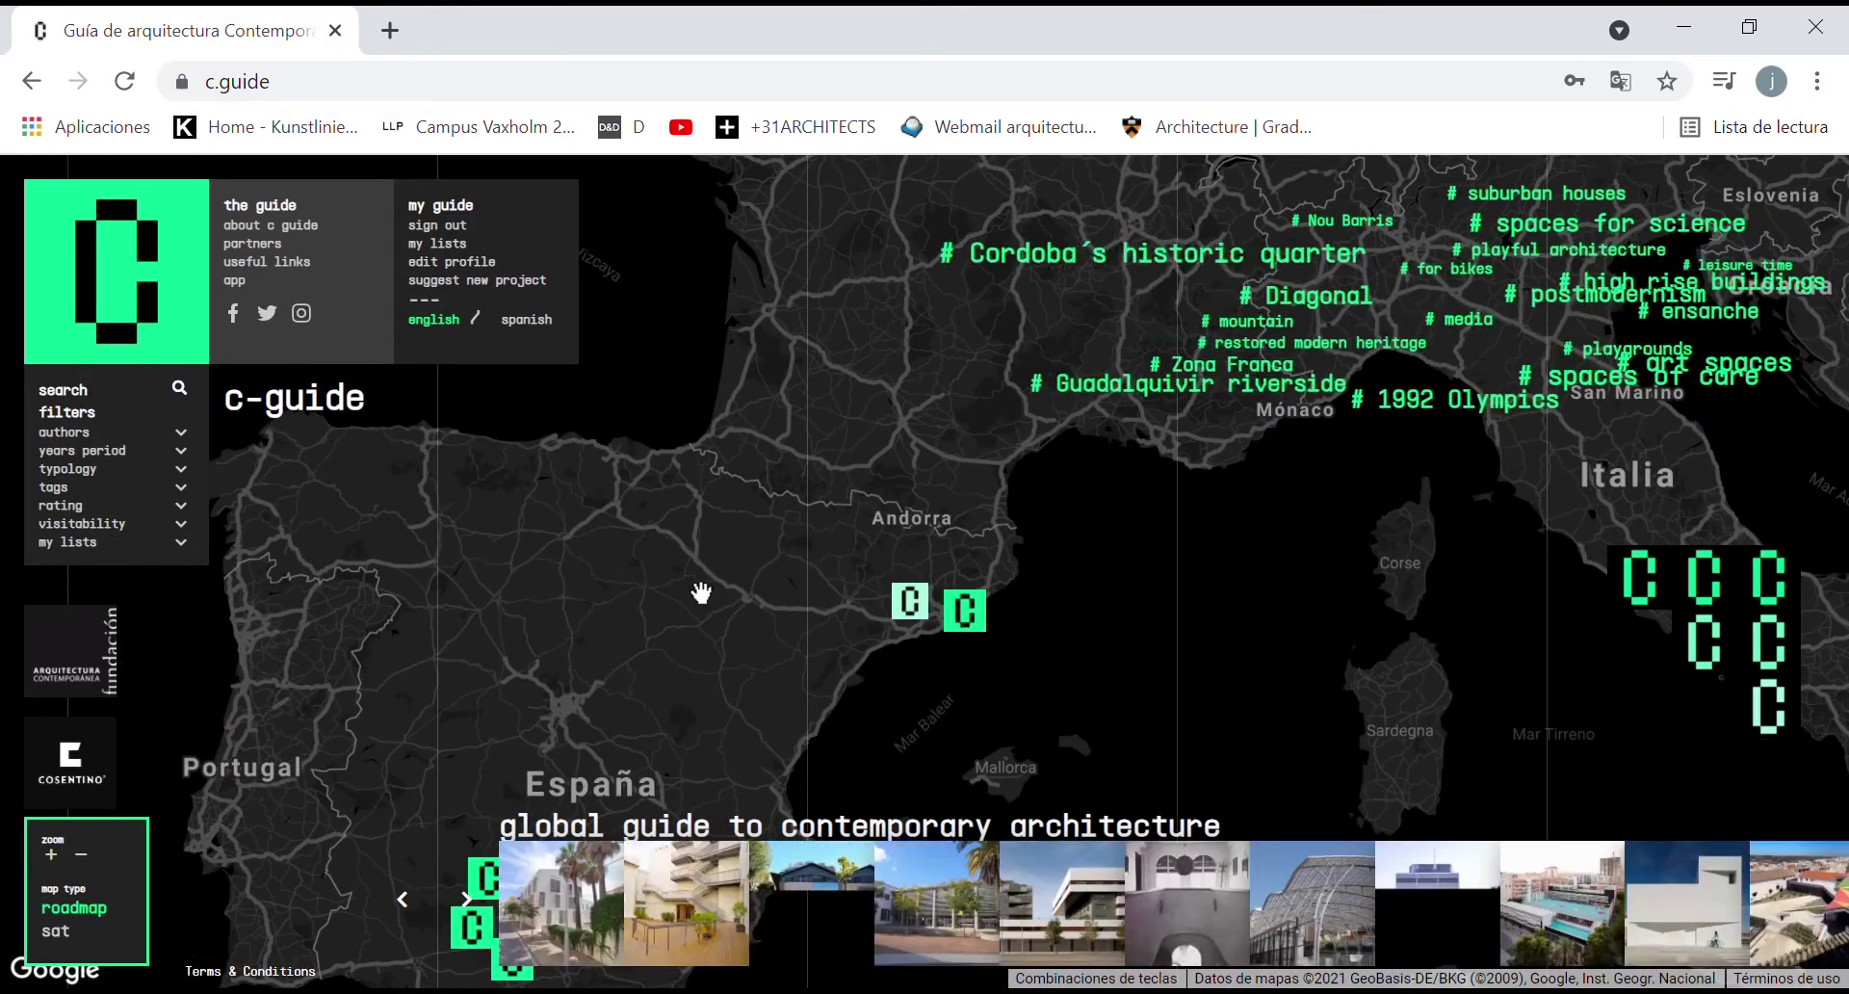
pyautogui.scroll(-1, 672, 603)
pyautogui.scroll(-1, 696, 595)
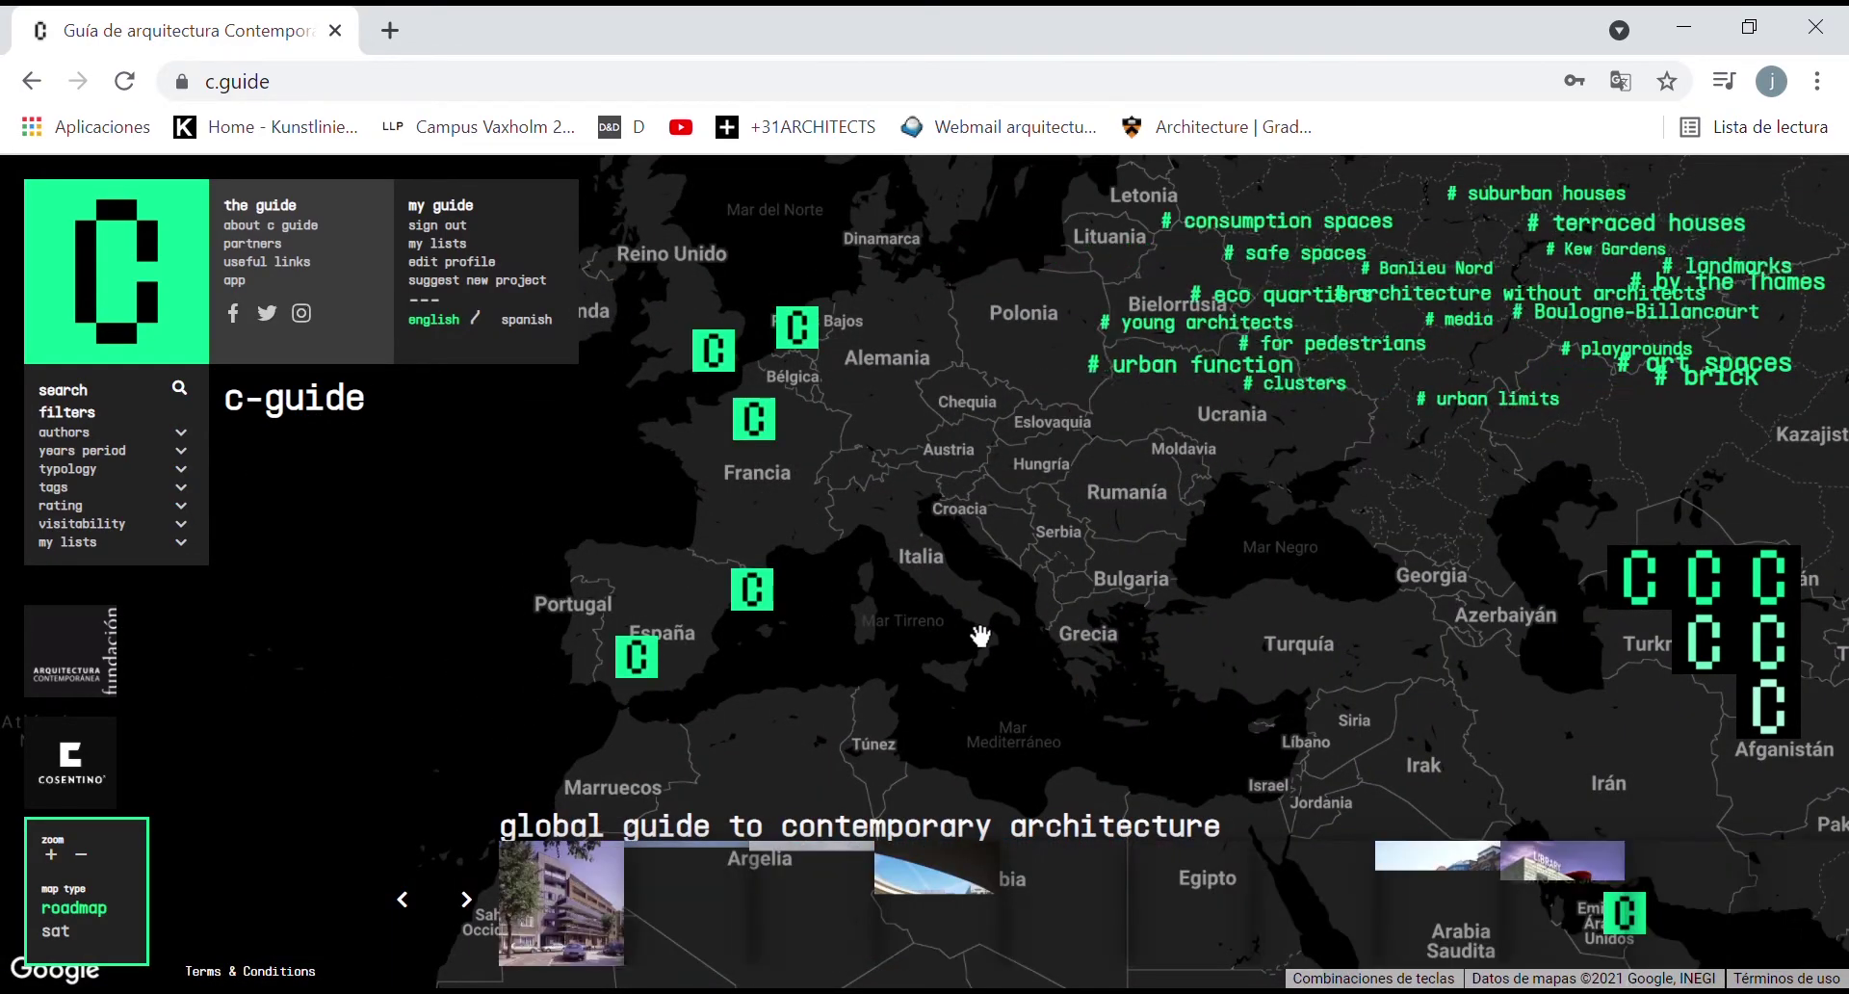
pyautogui.scroll(-1, 981, 635)
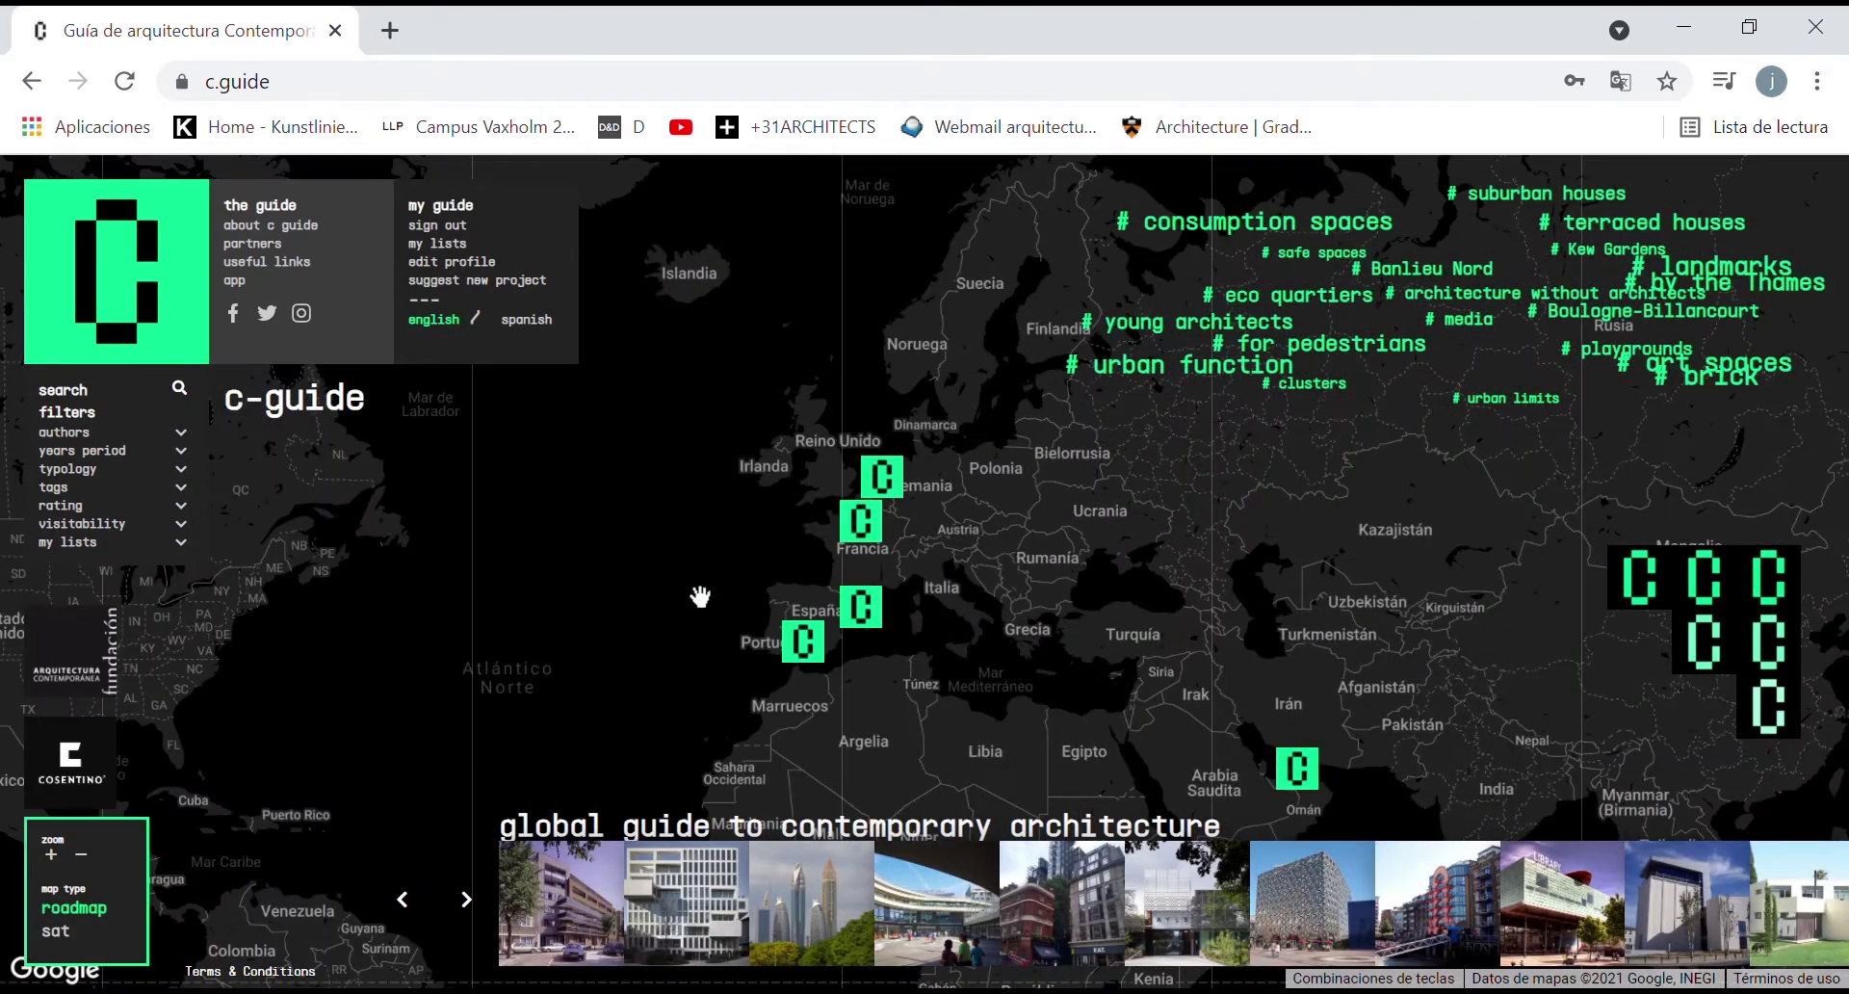
pyautogui.moveTo(701, 597); pyautogui.dragTo(917, 508)
pyautogui.moveTo(649, 622); pyautogui.dragTo(735, 603)
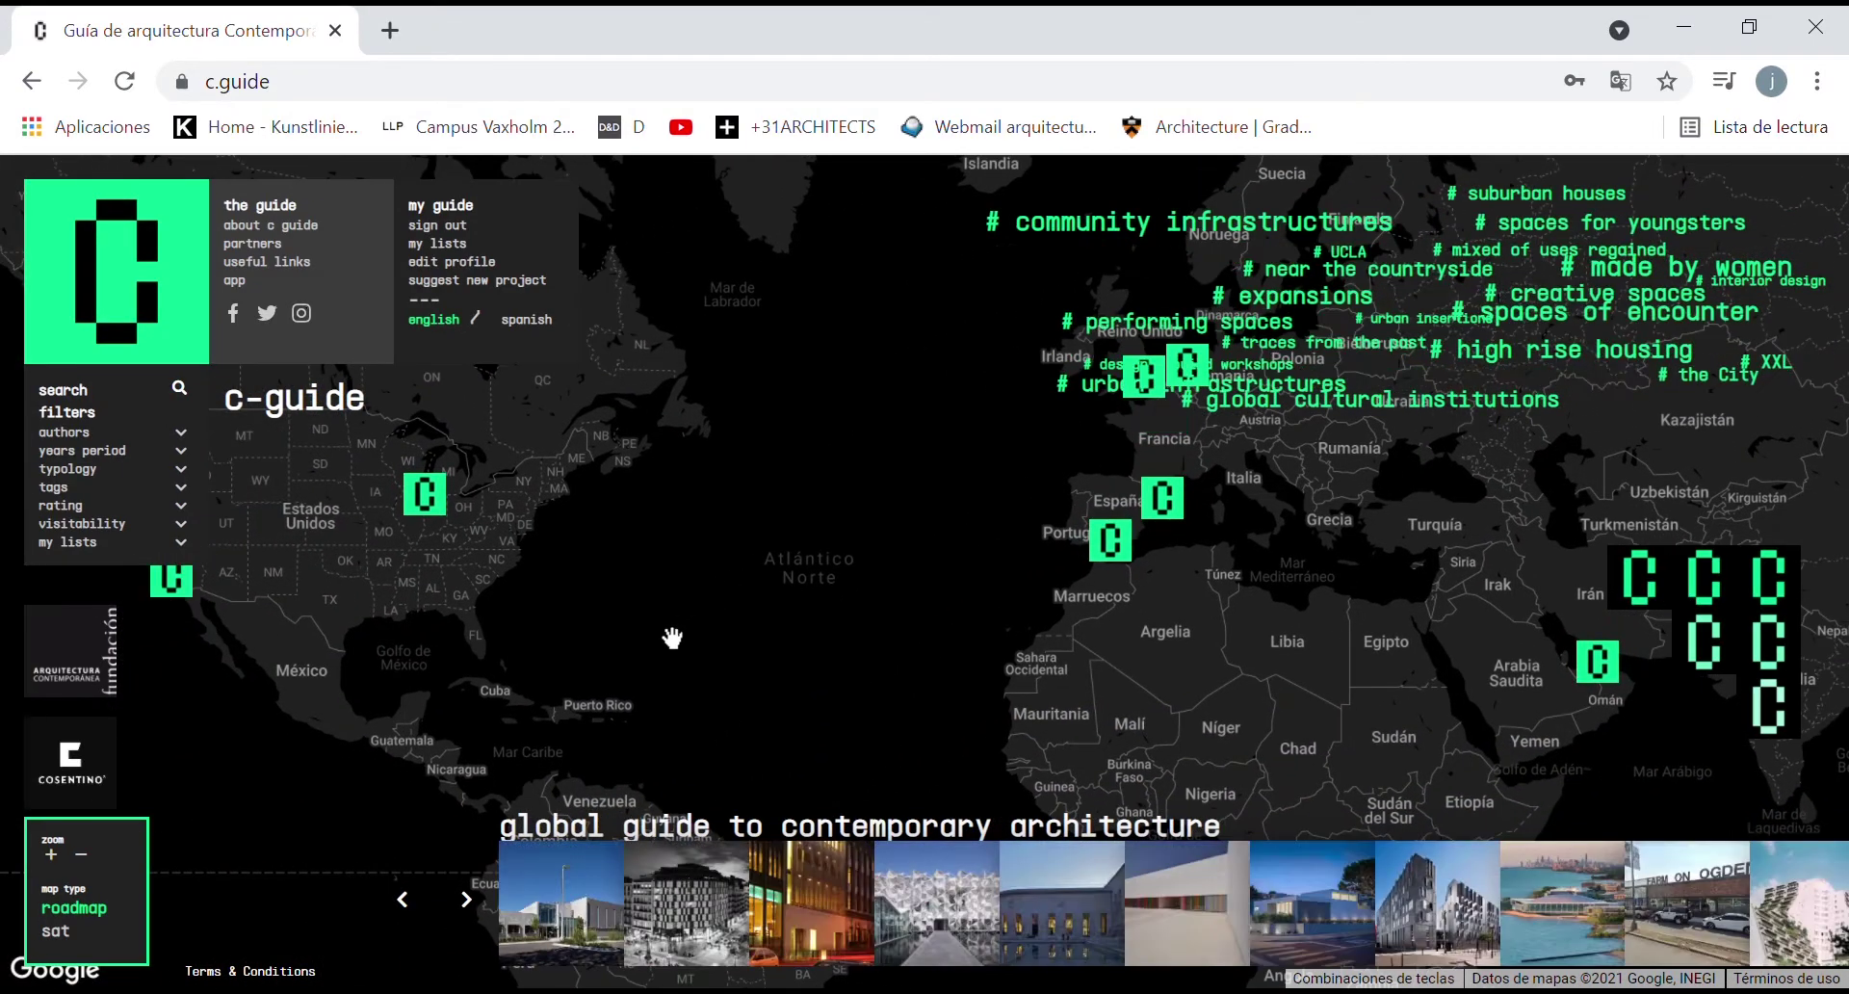
pyautogui.moveTo(675, 615); pyautogui.dragTo(807, 636)
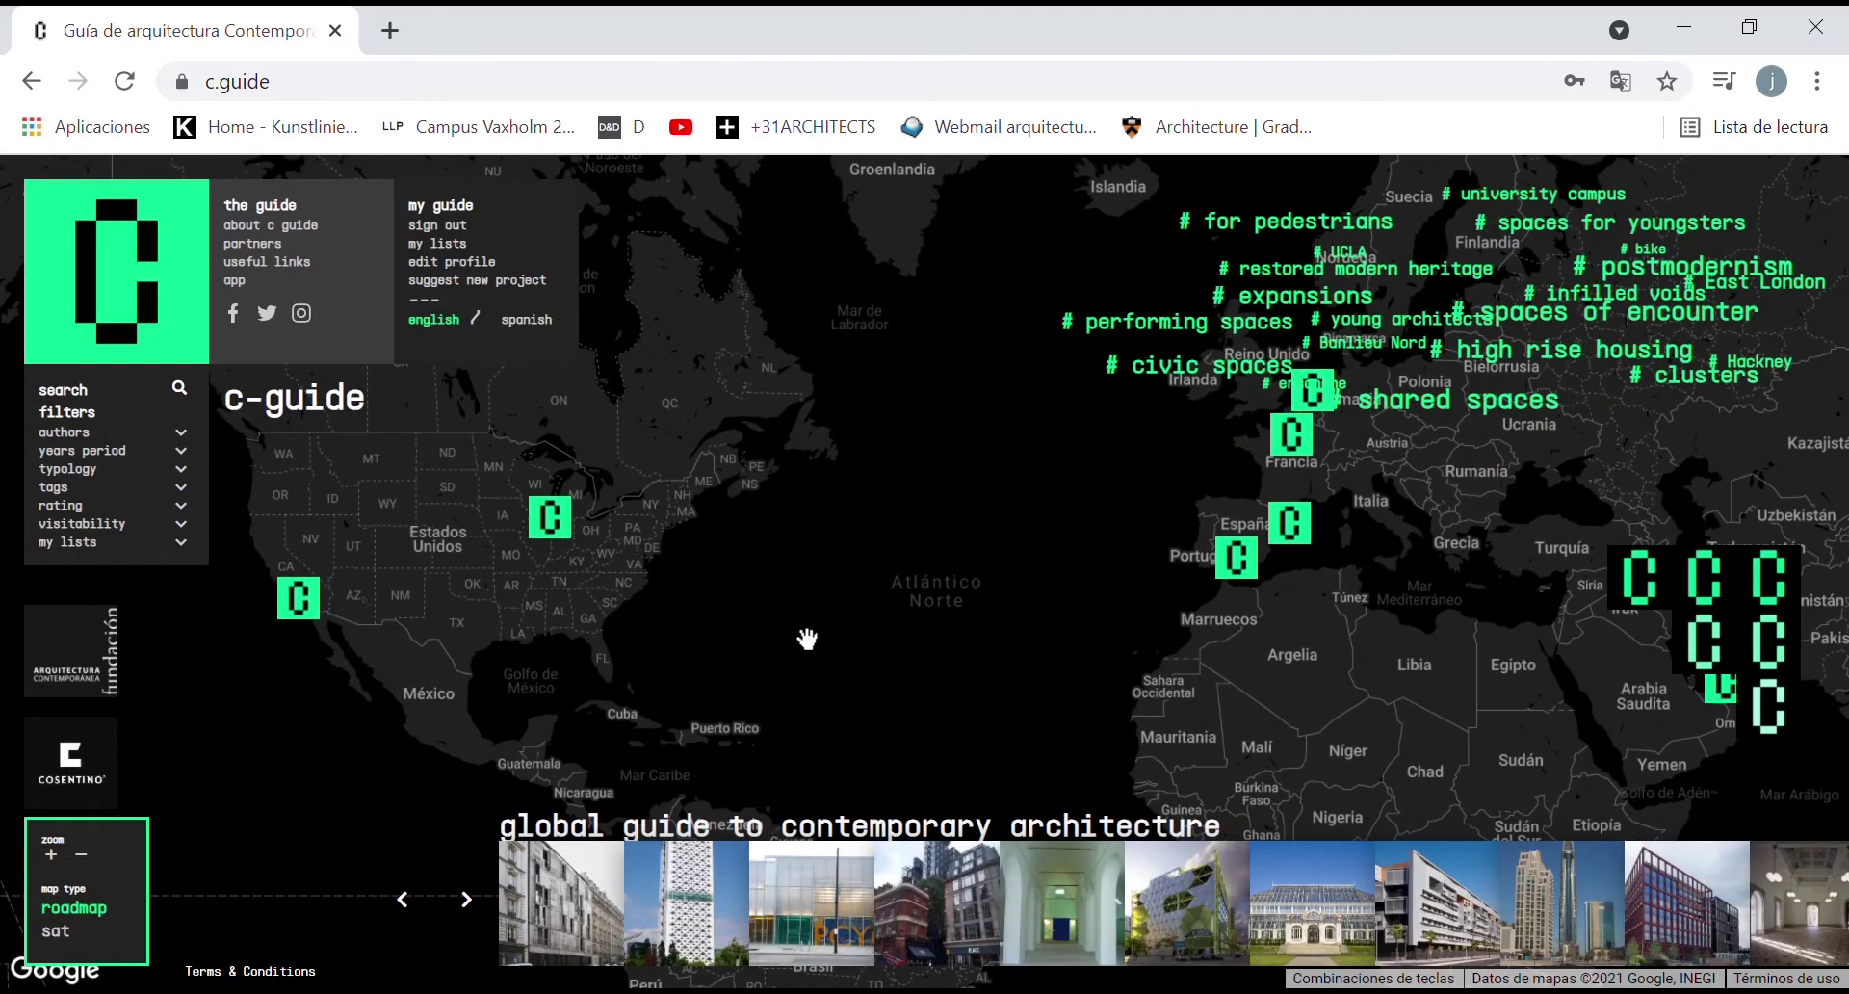
pyautogui.moveTo(801, 668); pyautogui.dragTo(805, 554)
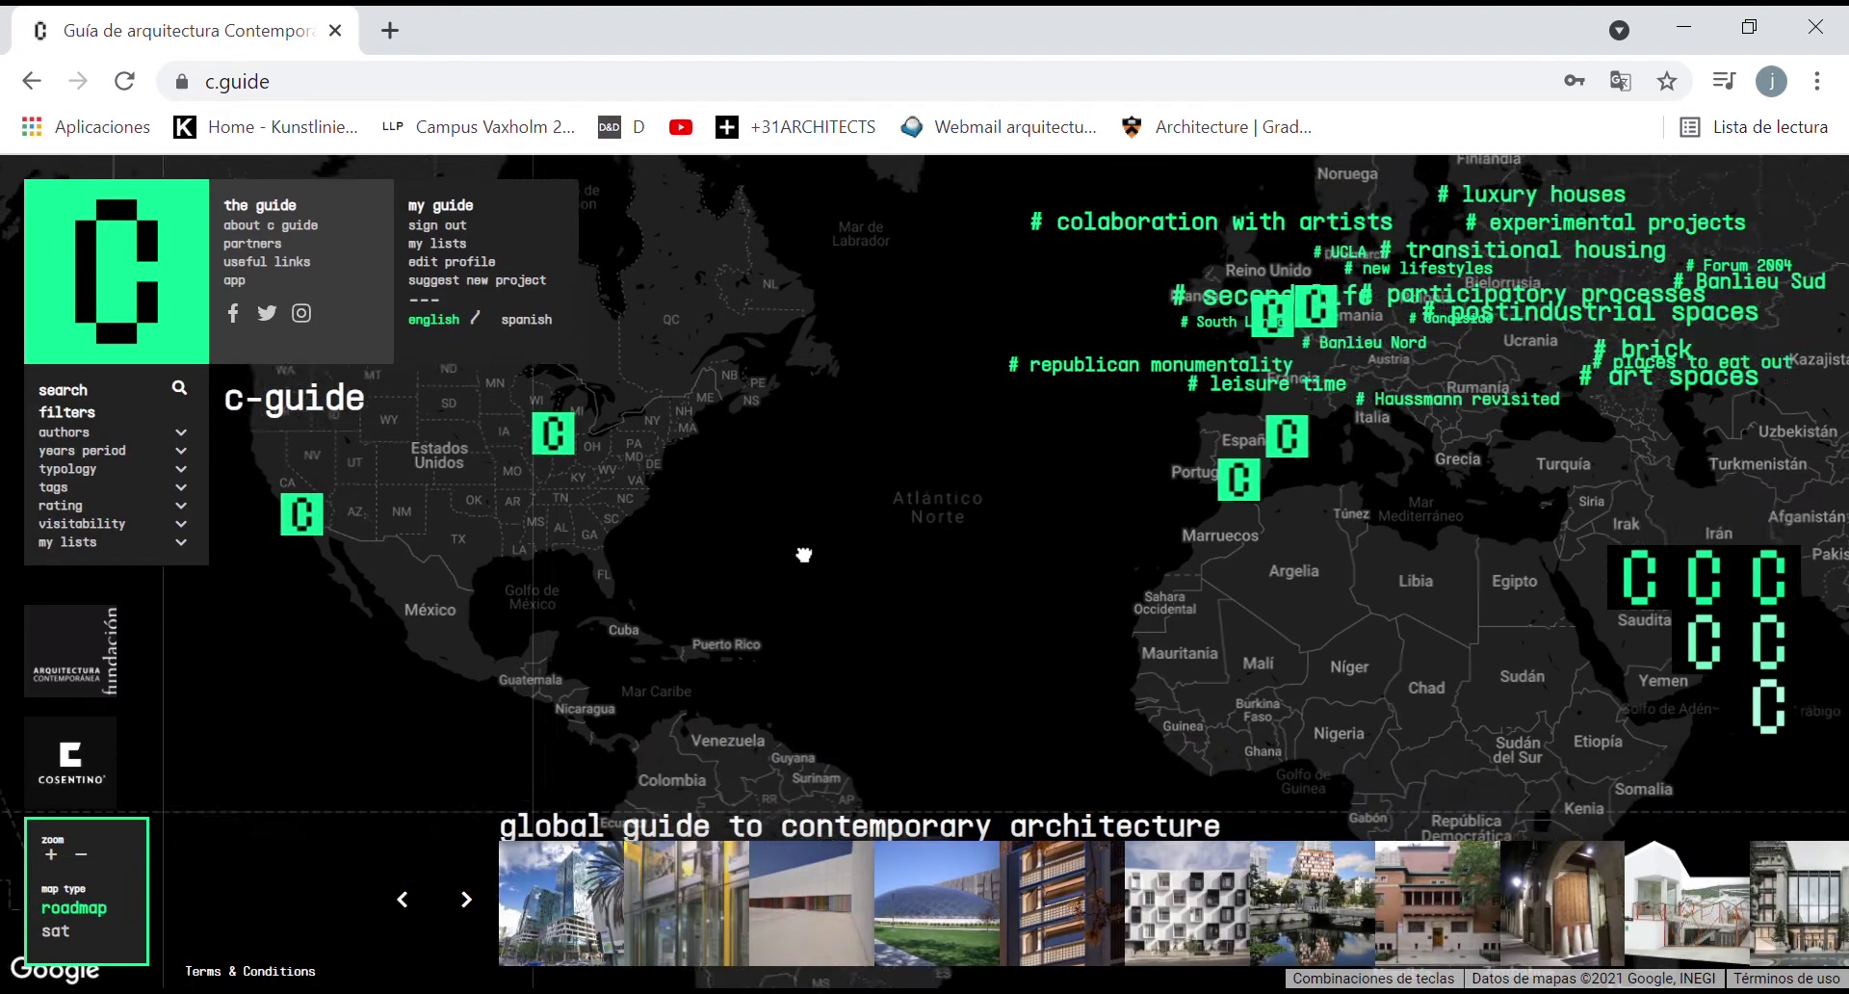
pyautogui.moveTo(863, 607); pyautogui.dragTo(784, 400)
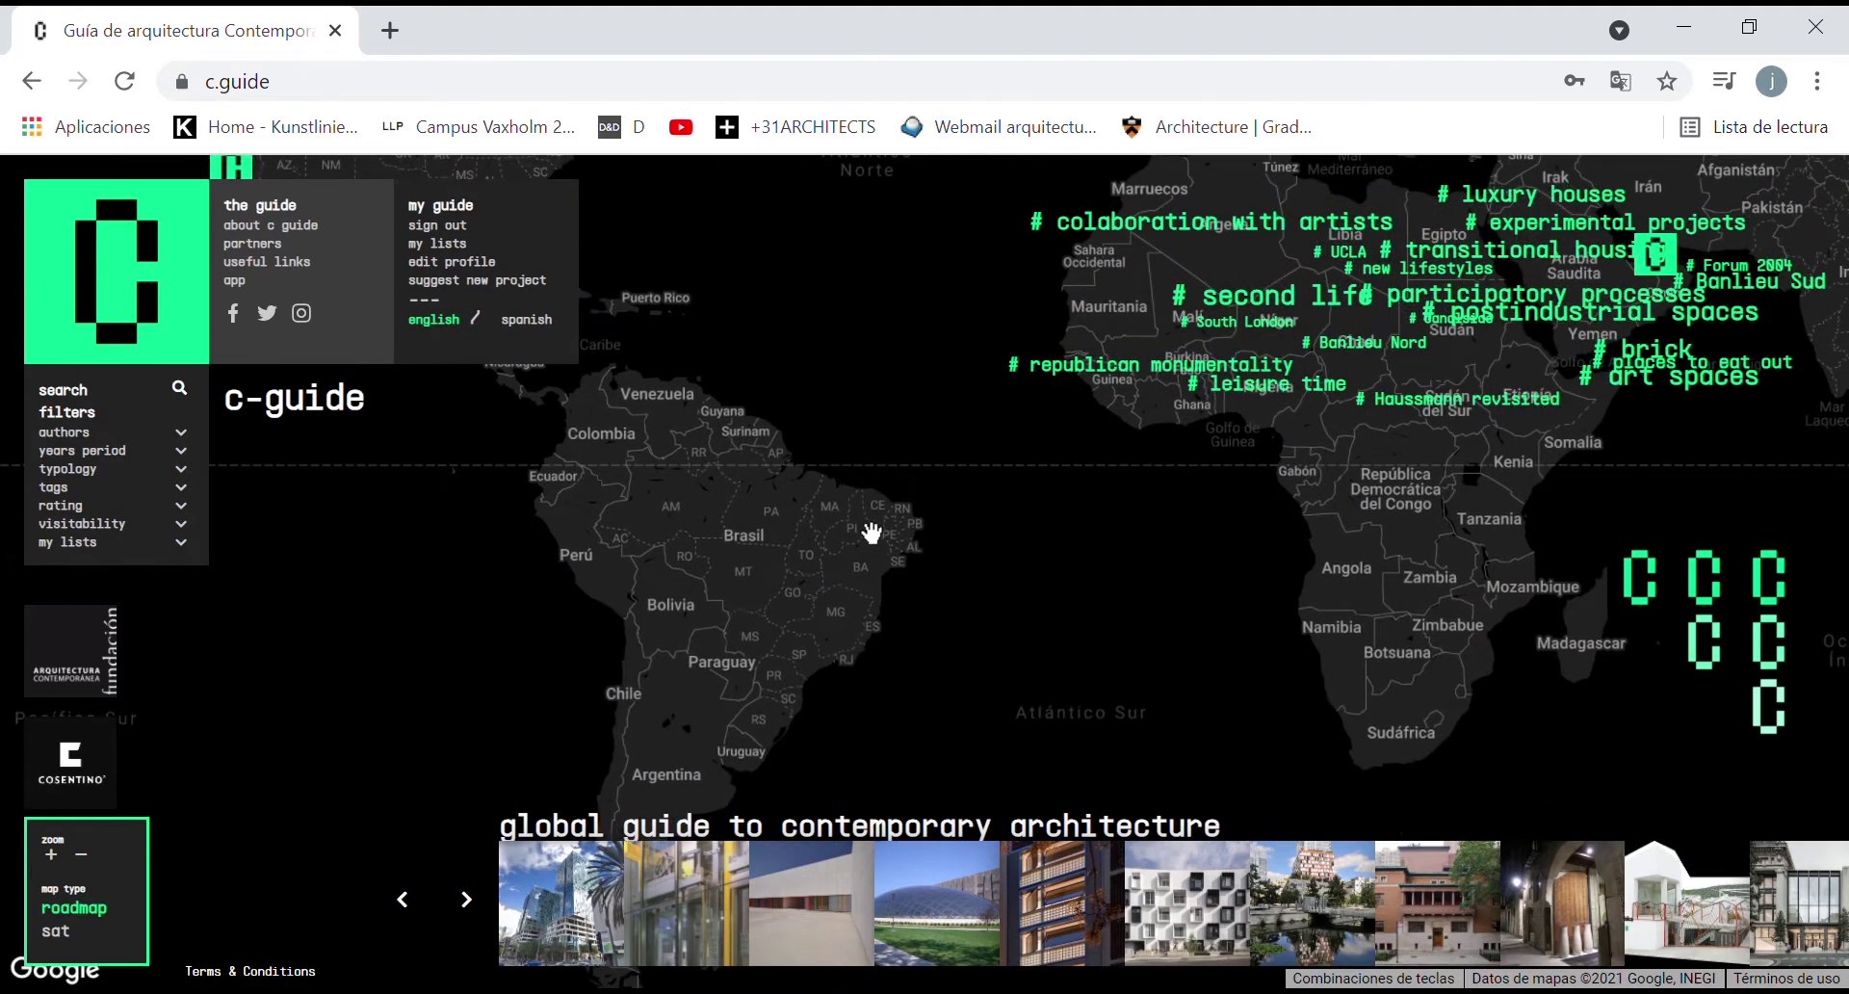
pyautogui.moveTo(875, 519); pyautogui.dragTo(681, 648)
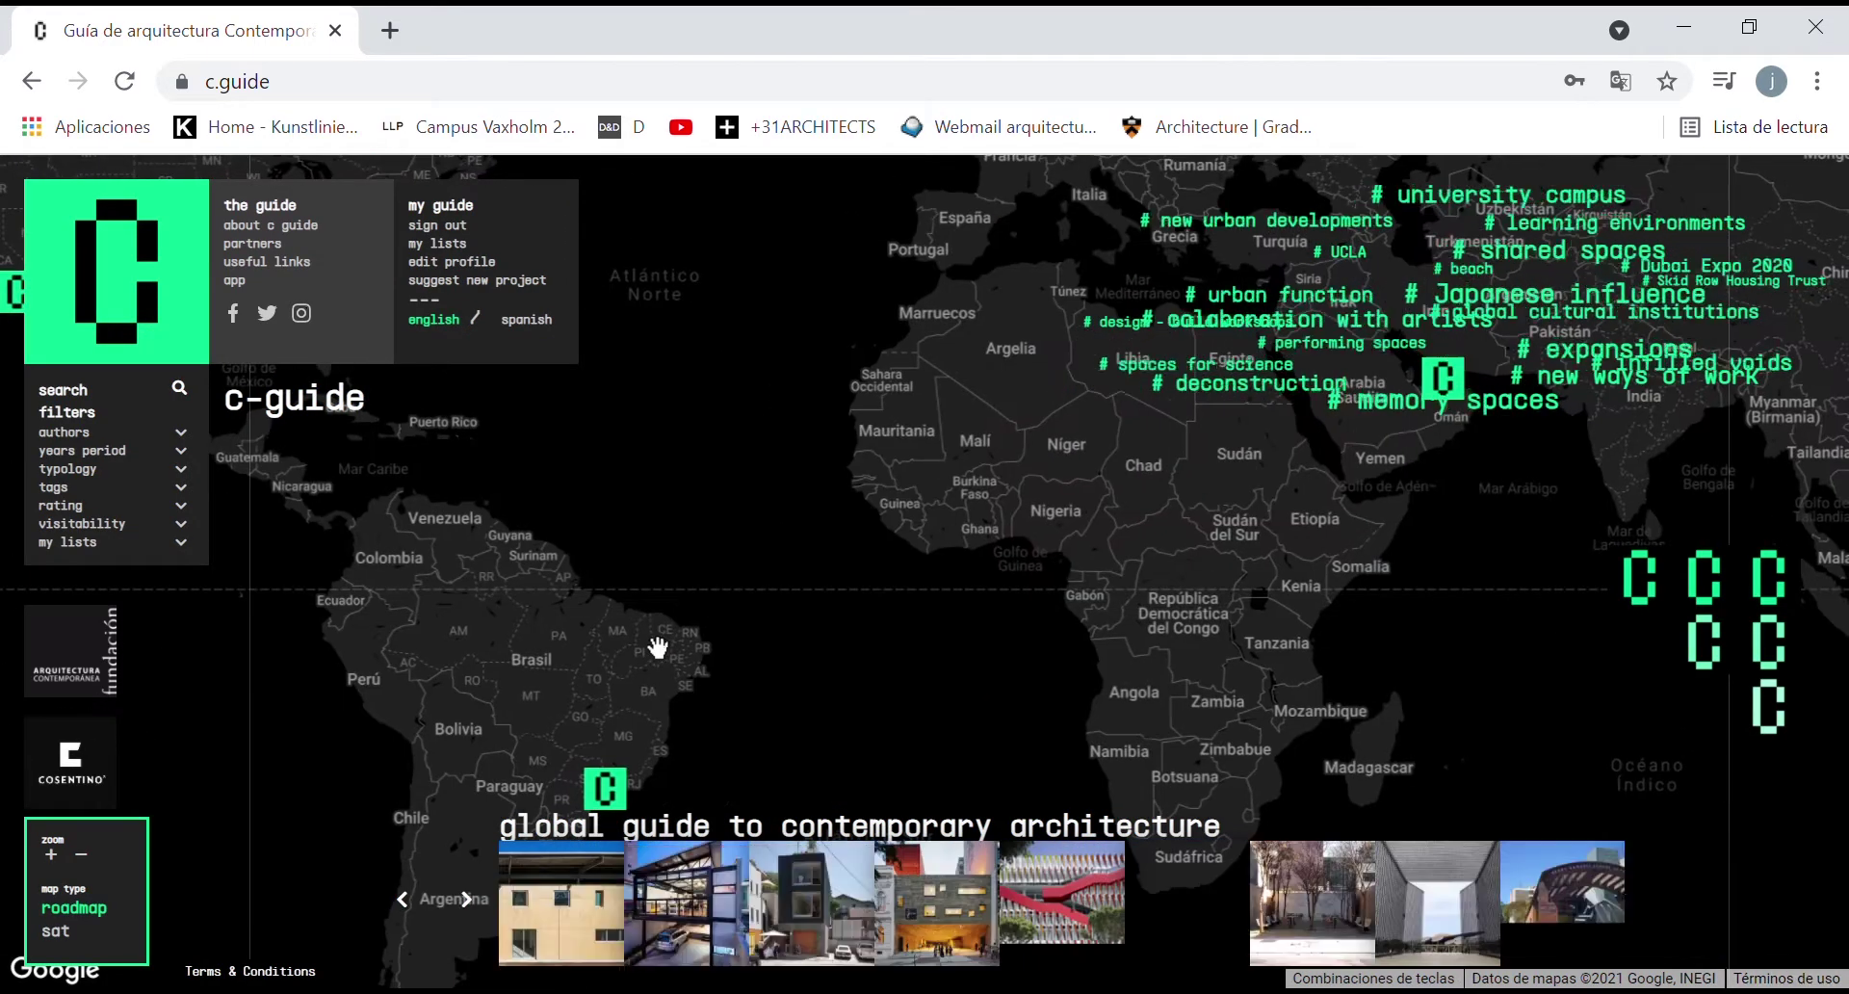
pyautogui.moveTo(796, 520); pyautogui.dragTo(722, 631)
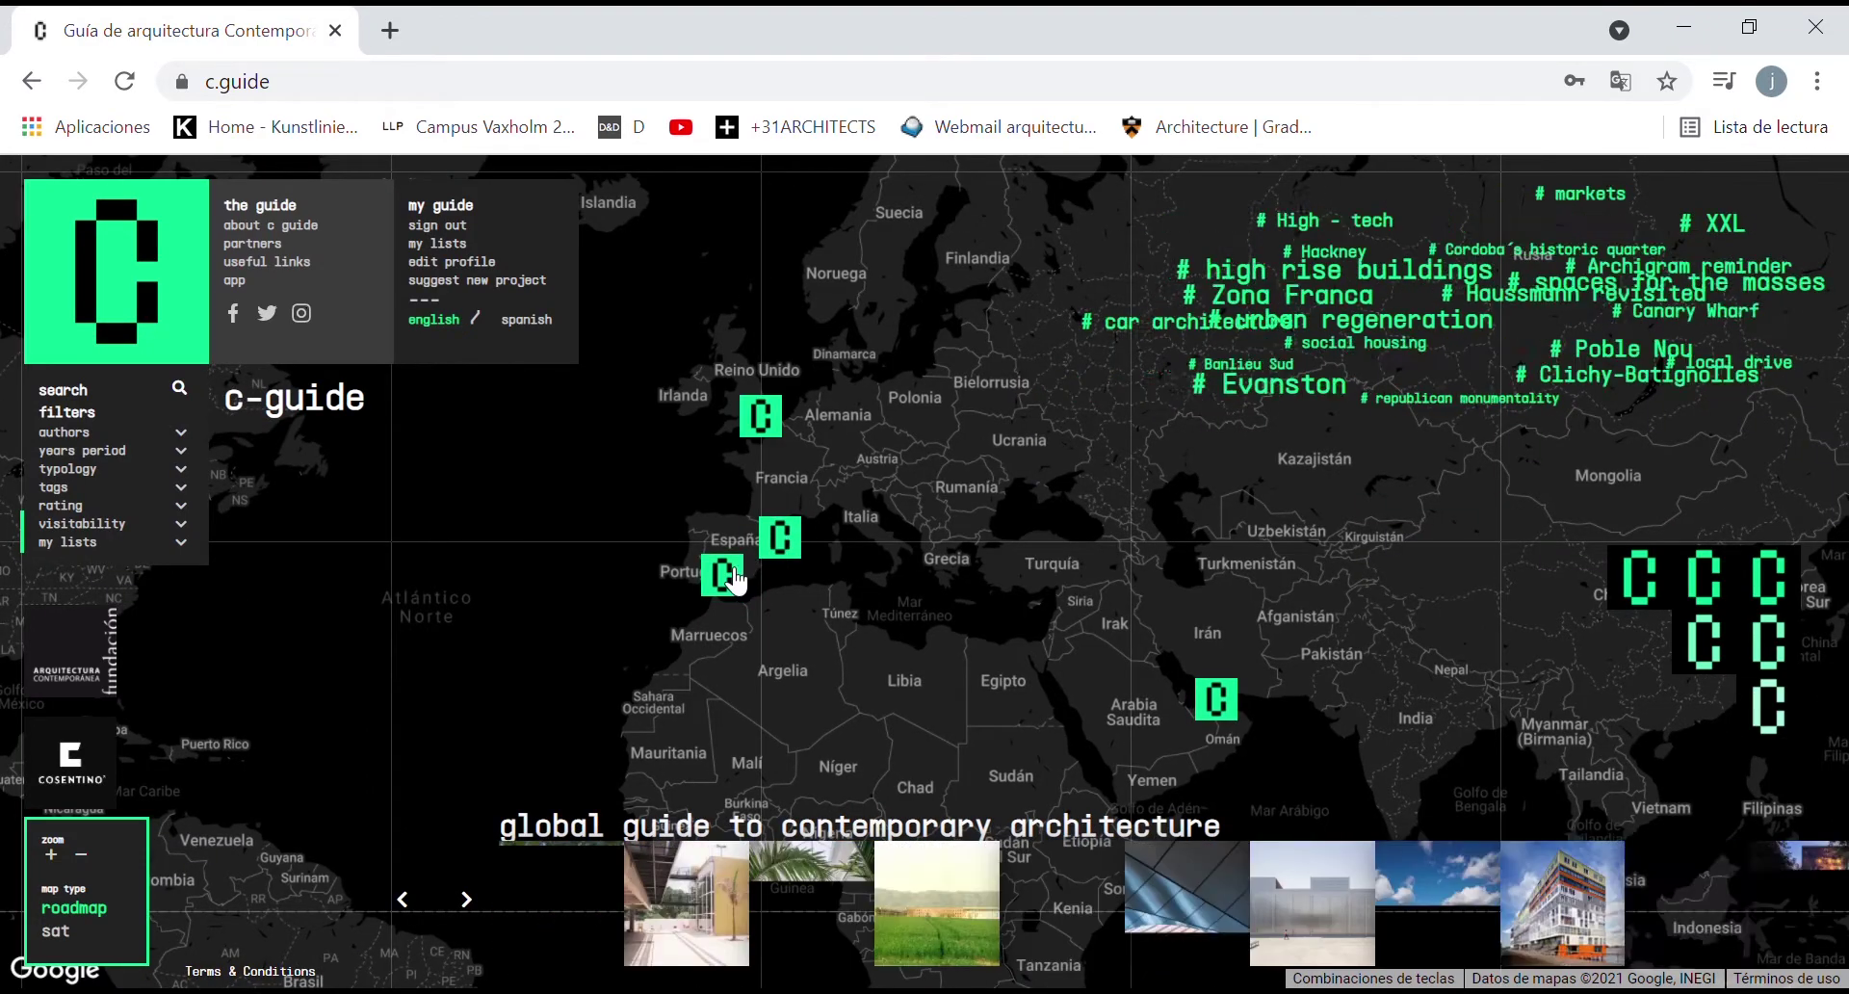
# Step: Zoom the map in on Barcelona and centre it on the city
pyautogui.scroll(1, 798, 549)
pyautogui.scroll(1, 853, 512)
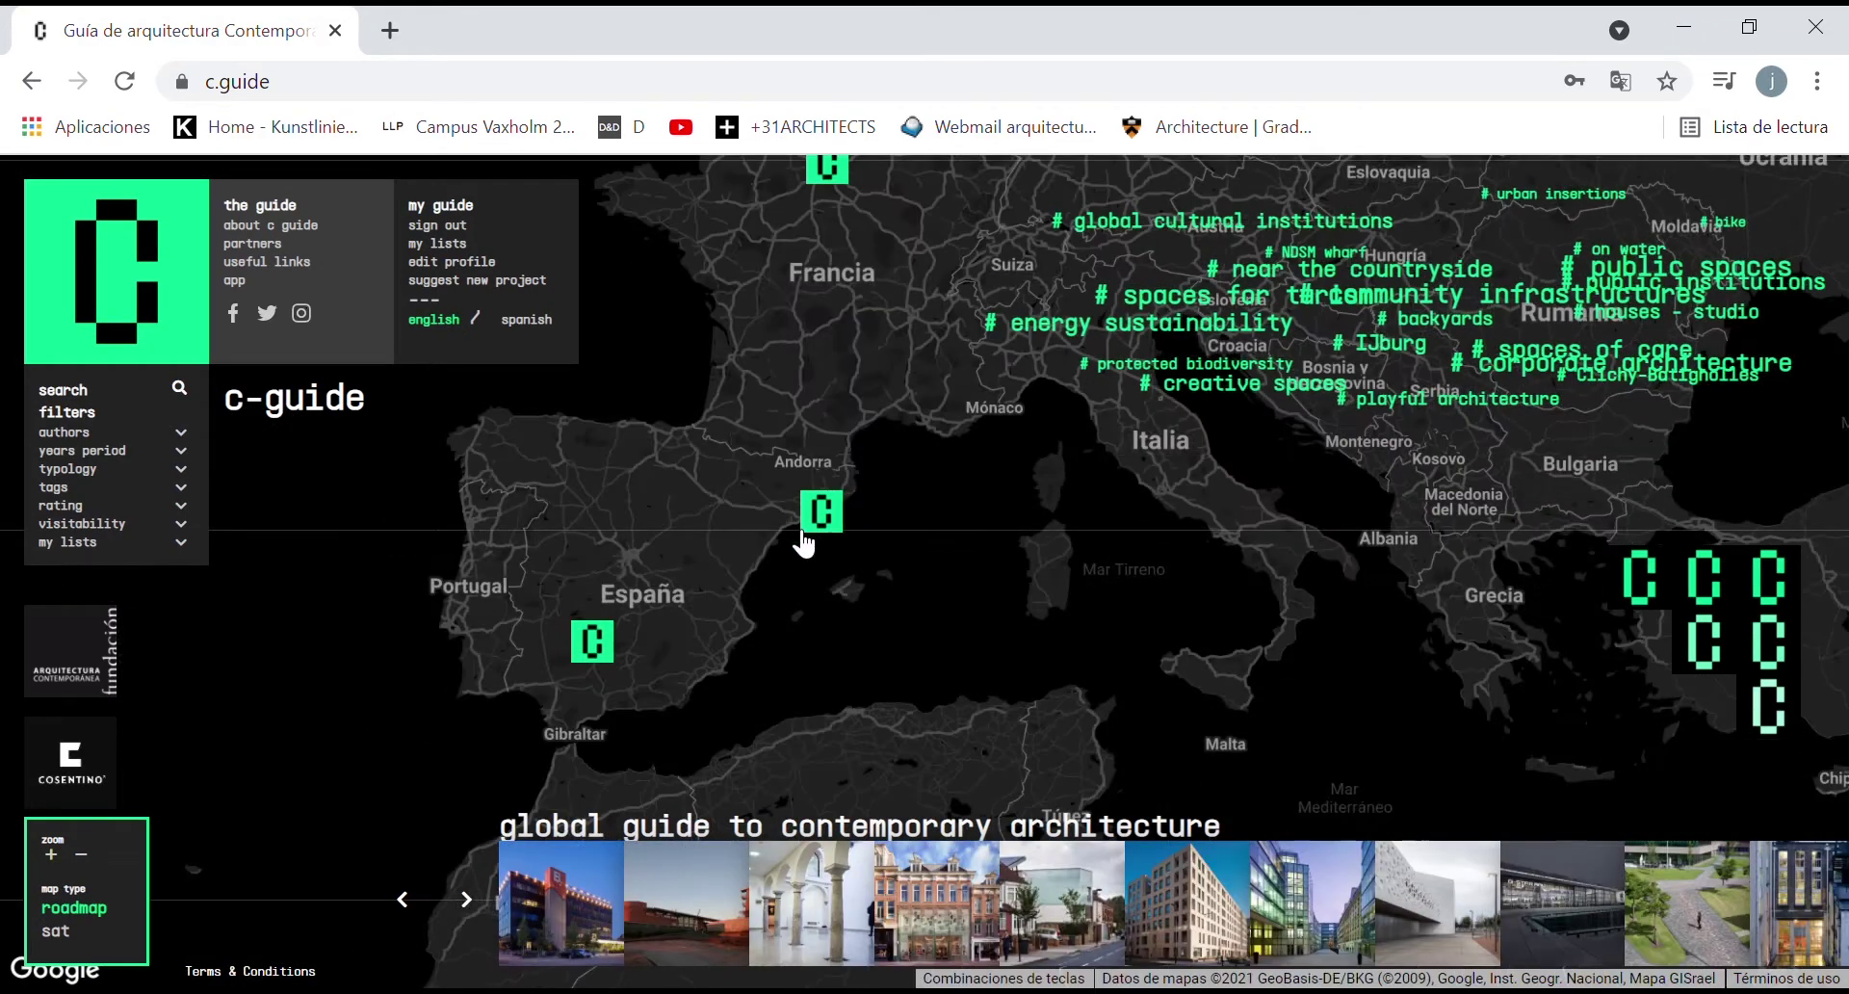
pyautogui.scroll(3, 856, 510)
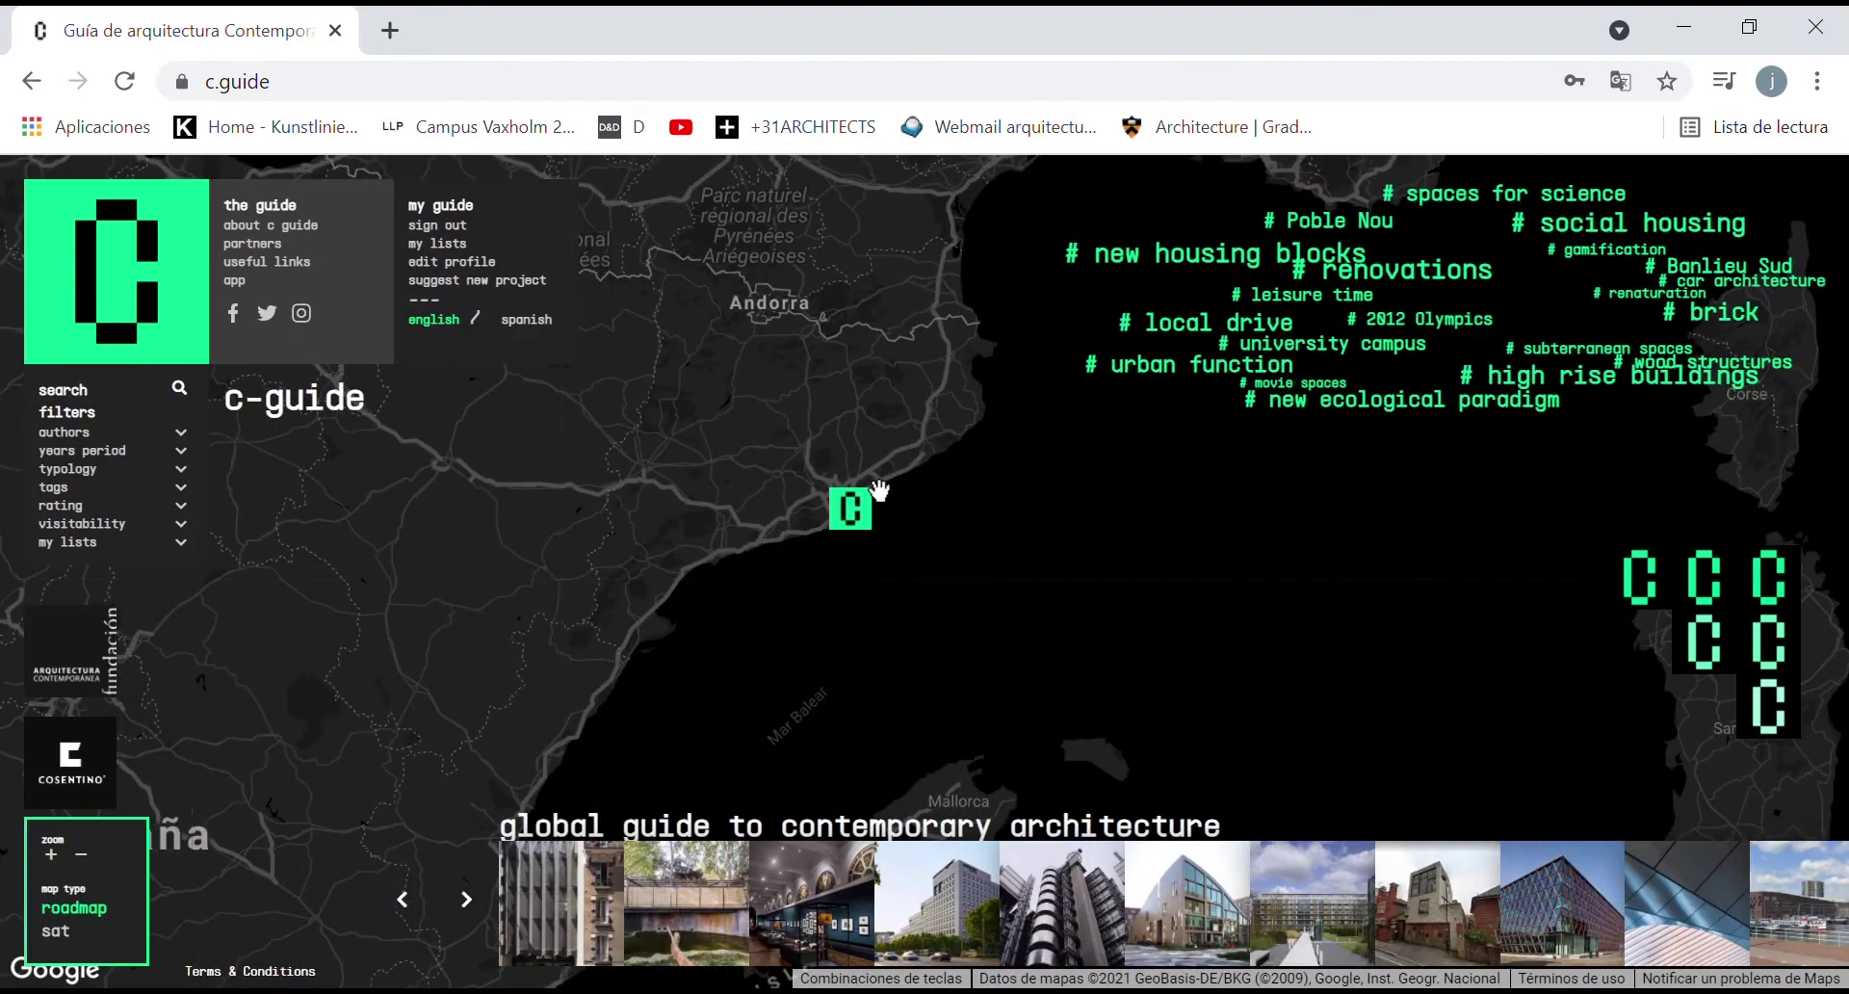
pyautogui.scroll(1, 859, 545)
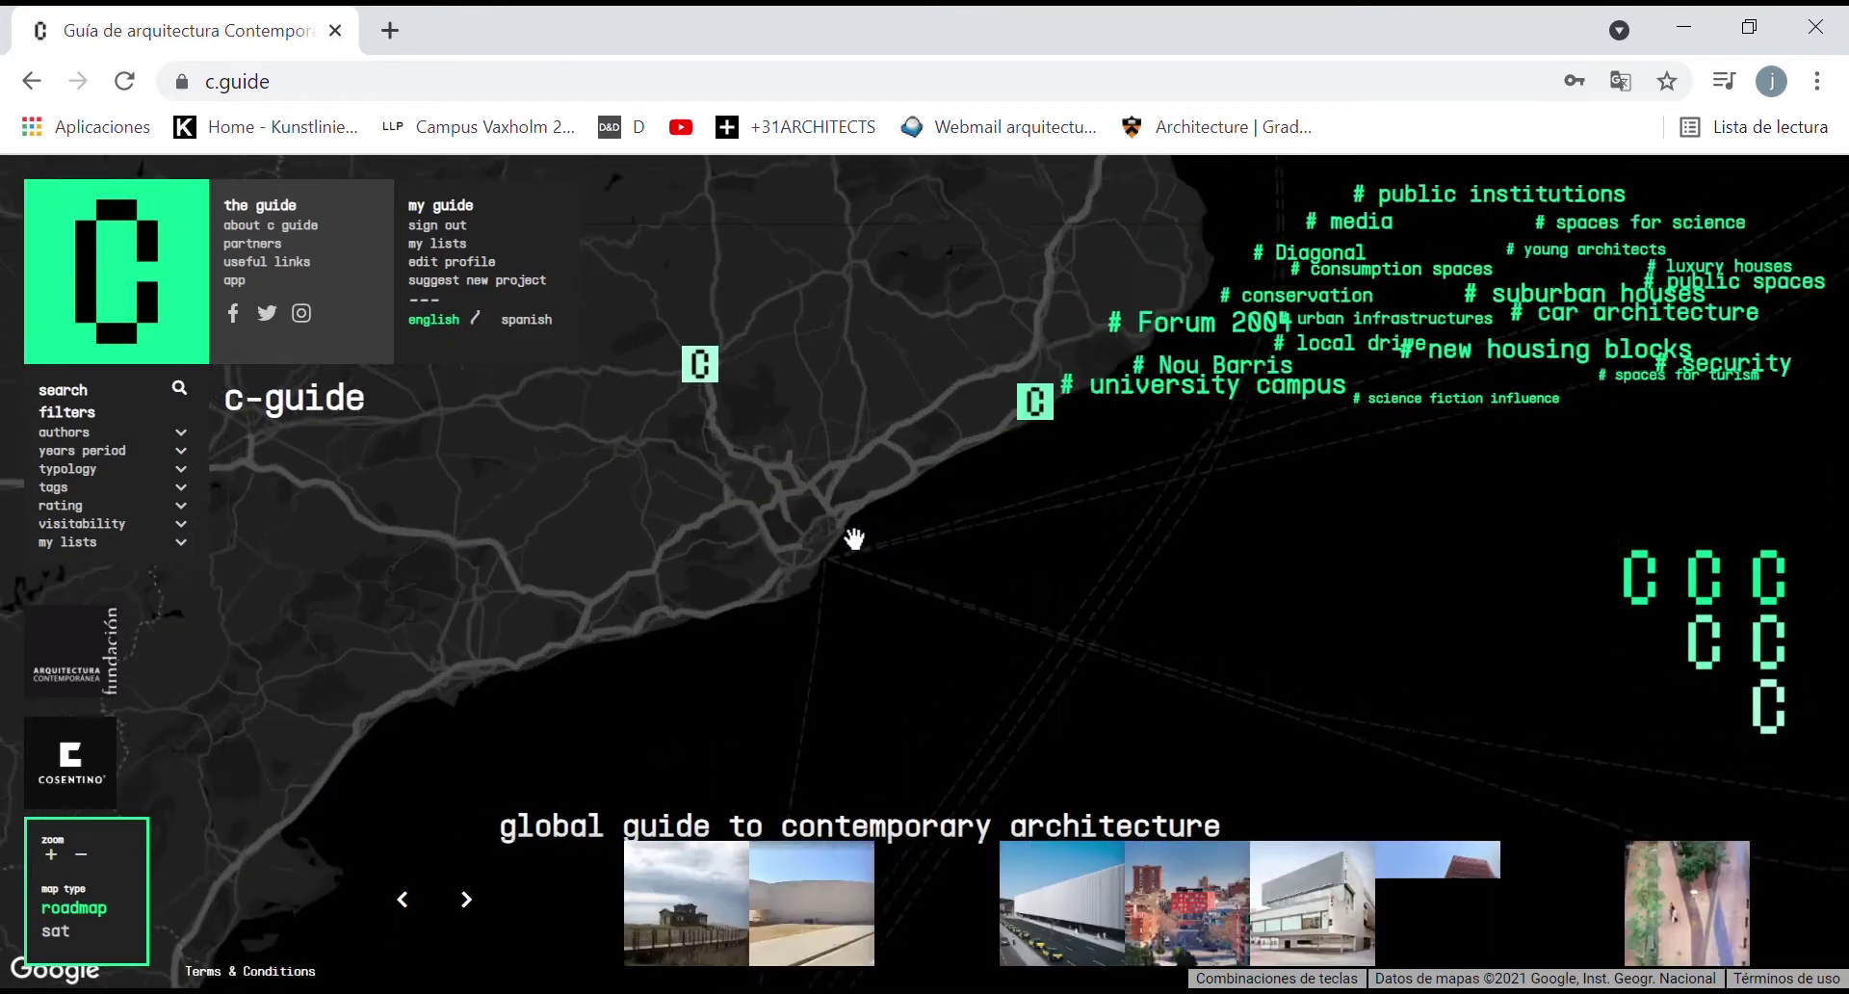
pyautogui.scroll(1, 859, 544)
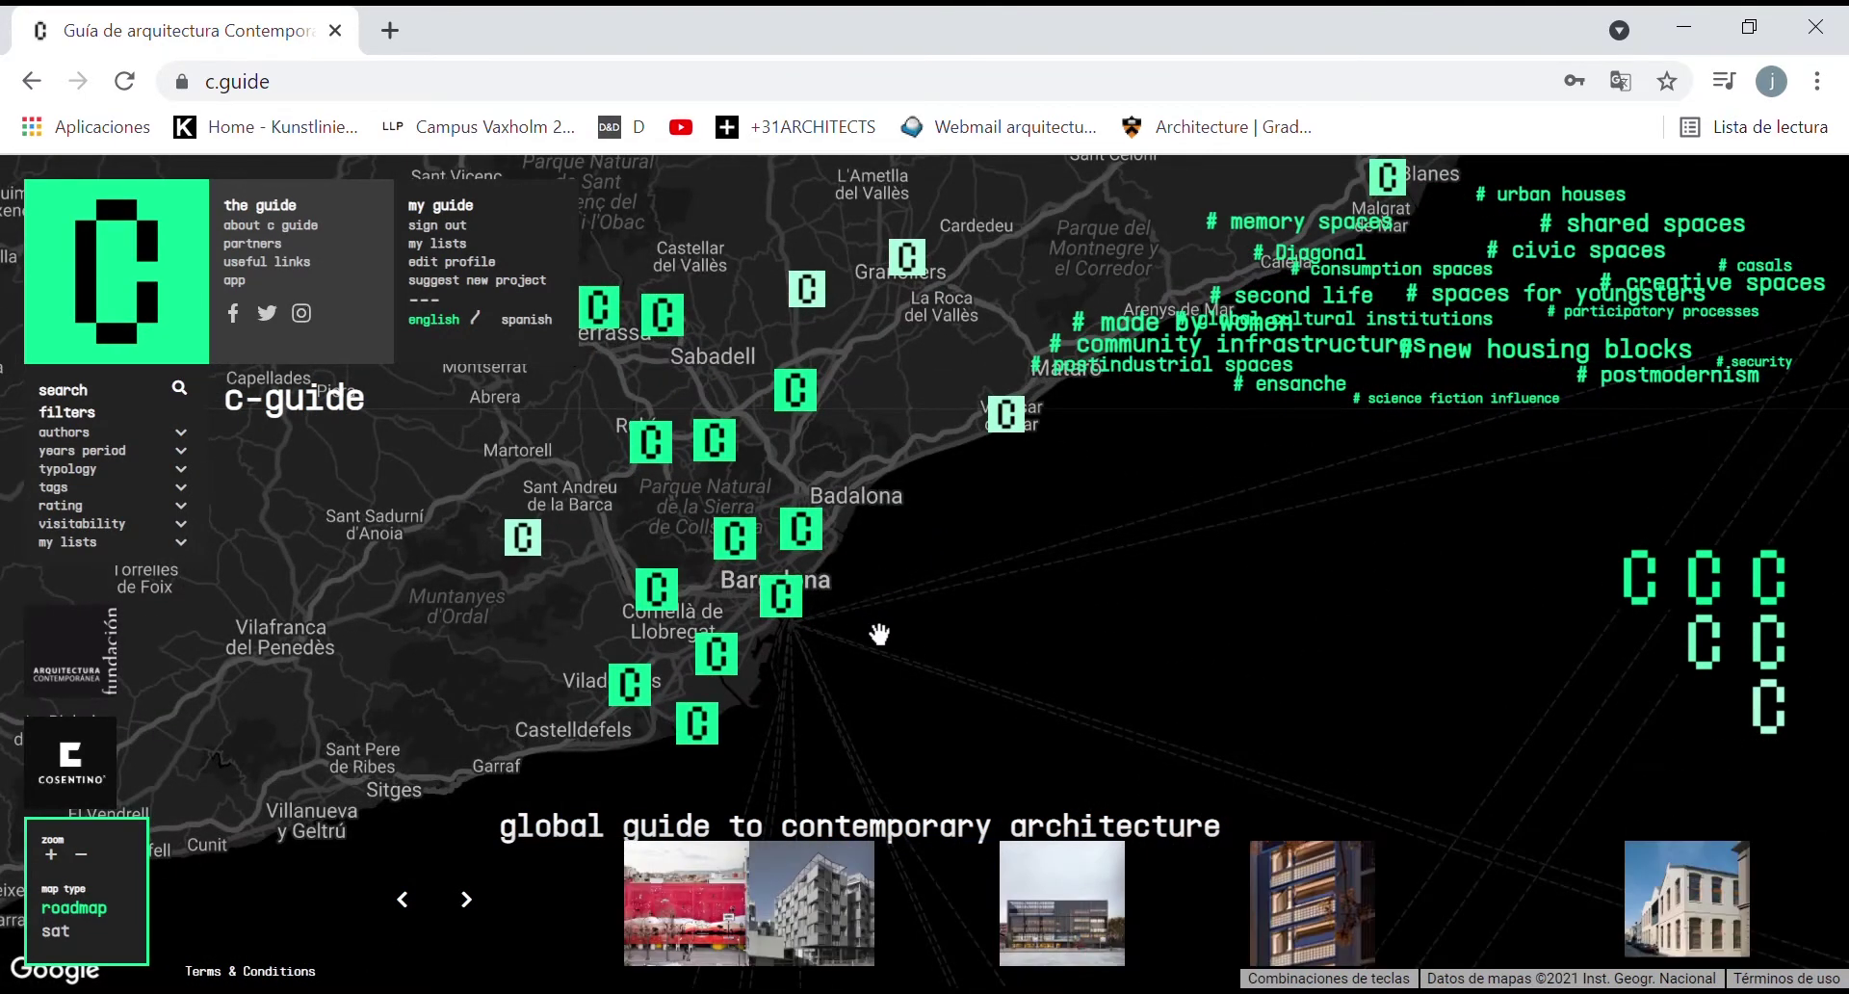
pyautogui.scroll(1, 872, 626)
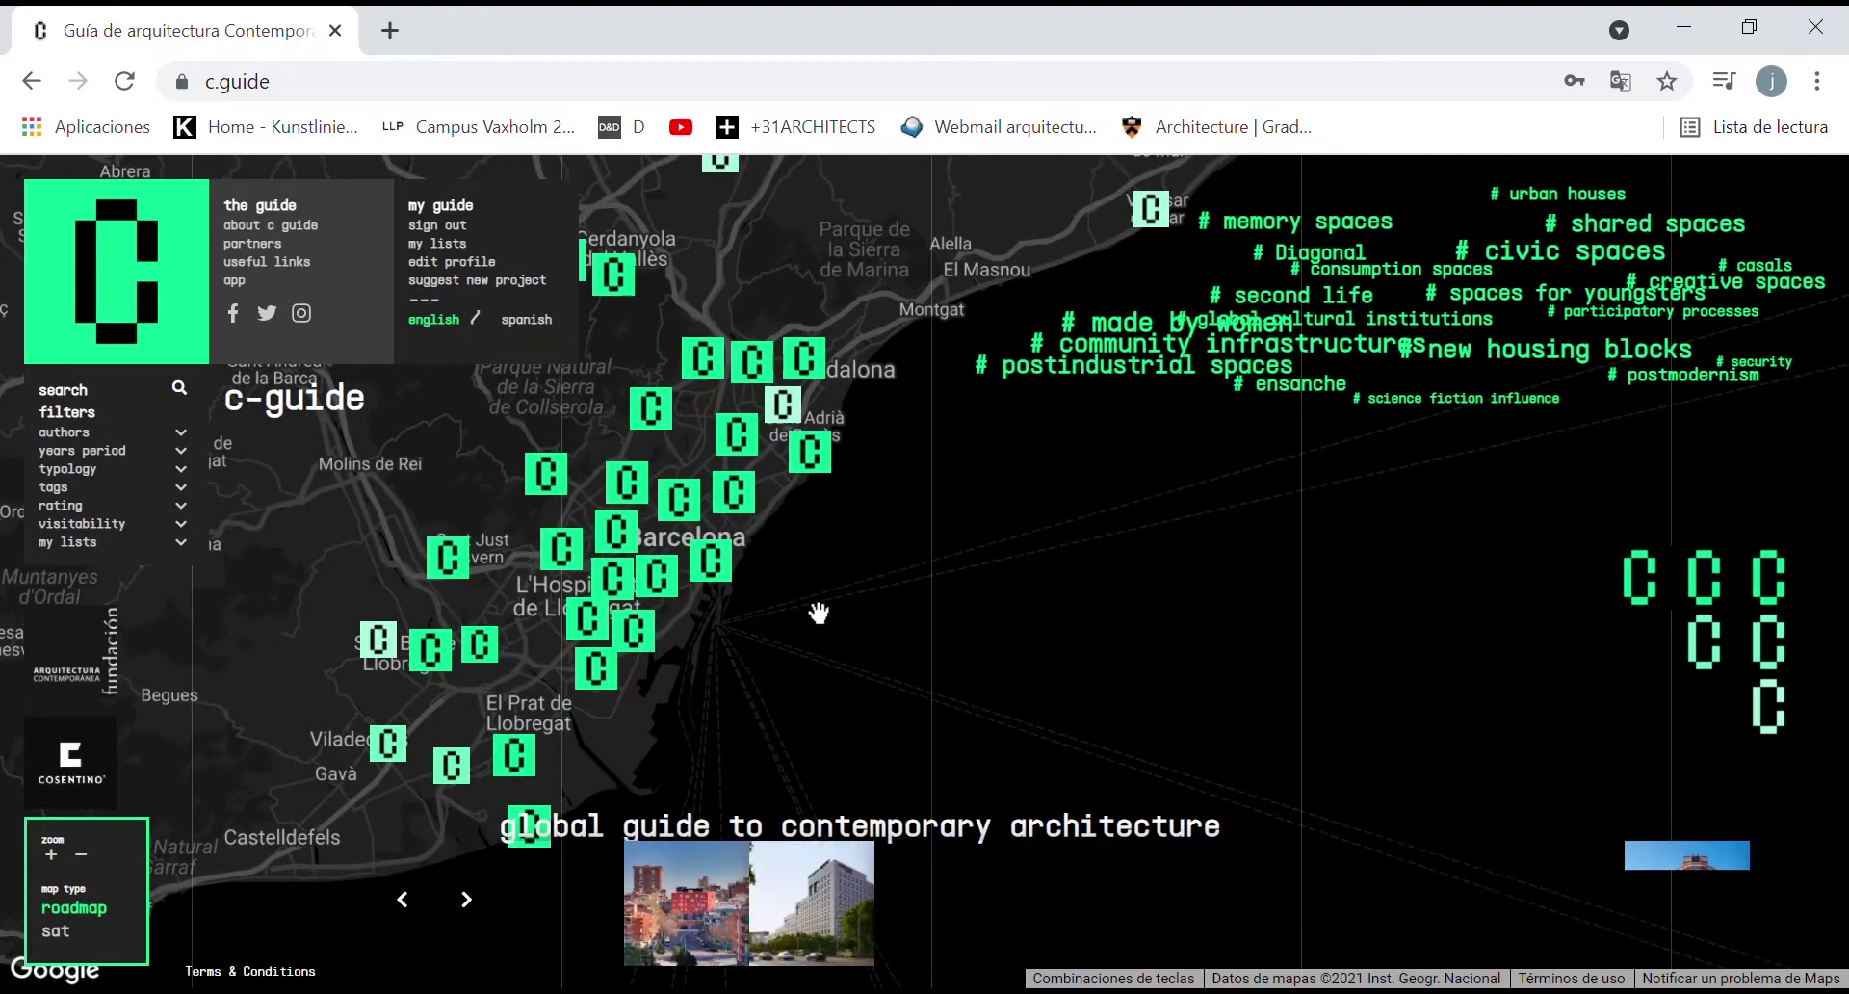
pyautogui.scroll(1, 809, 607)
pyautogui.moveTo(781, 522); pyautogui.dragTo(808, 619)
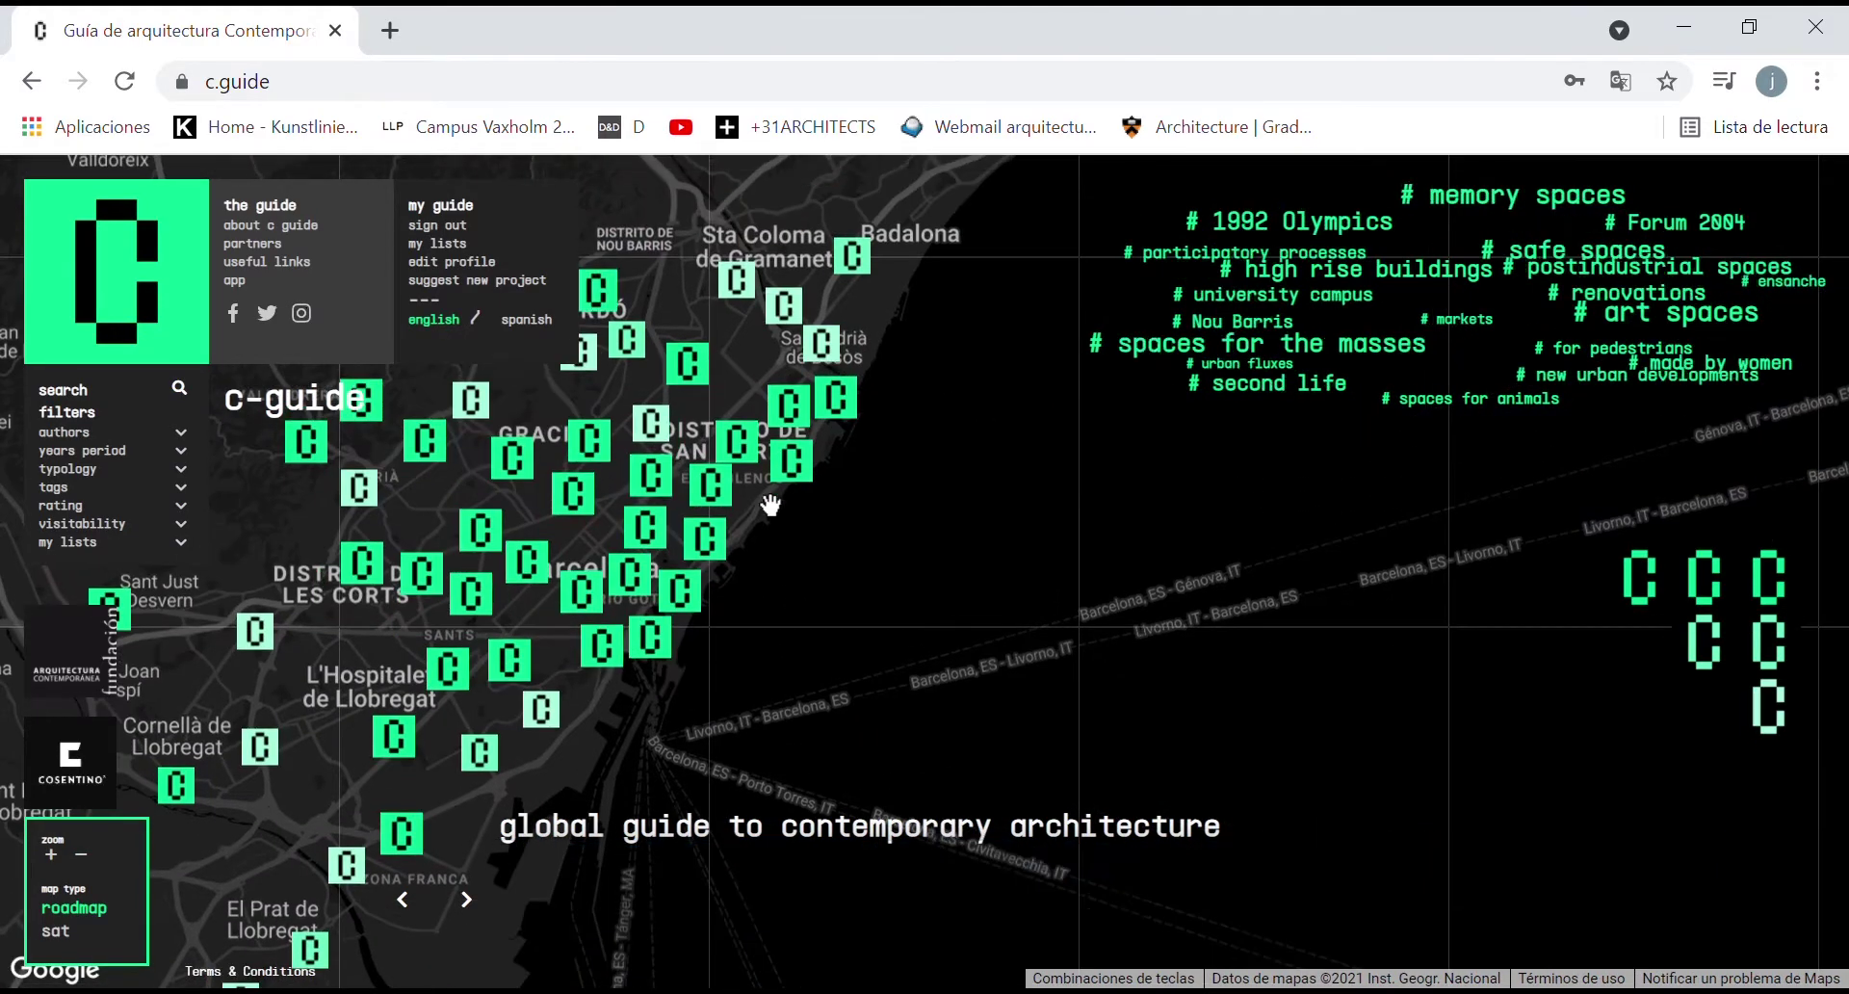
# Step: Move closer and pan across Poblenou toward Avenida Diagonal and the Pompeu Fabra campus
pyautogui.scroll(2, 749, 452)
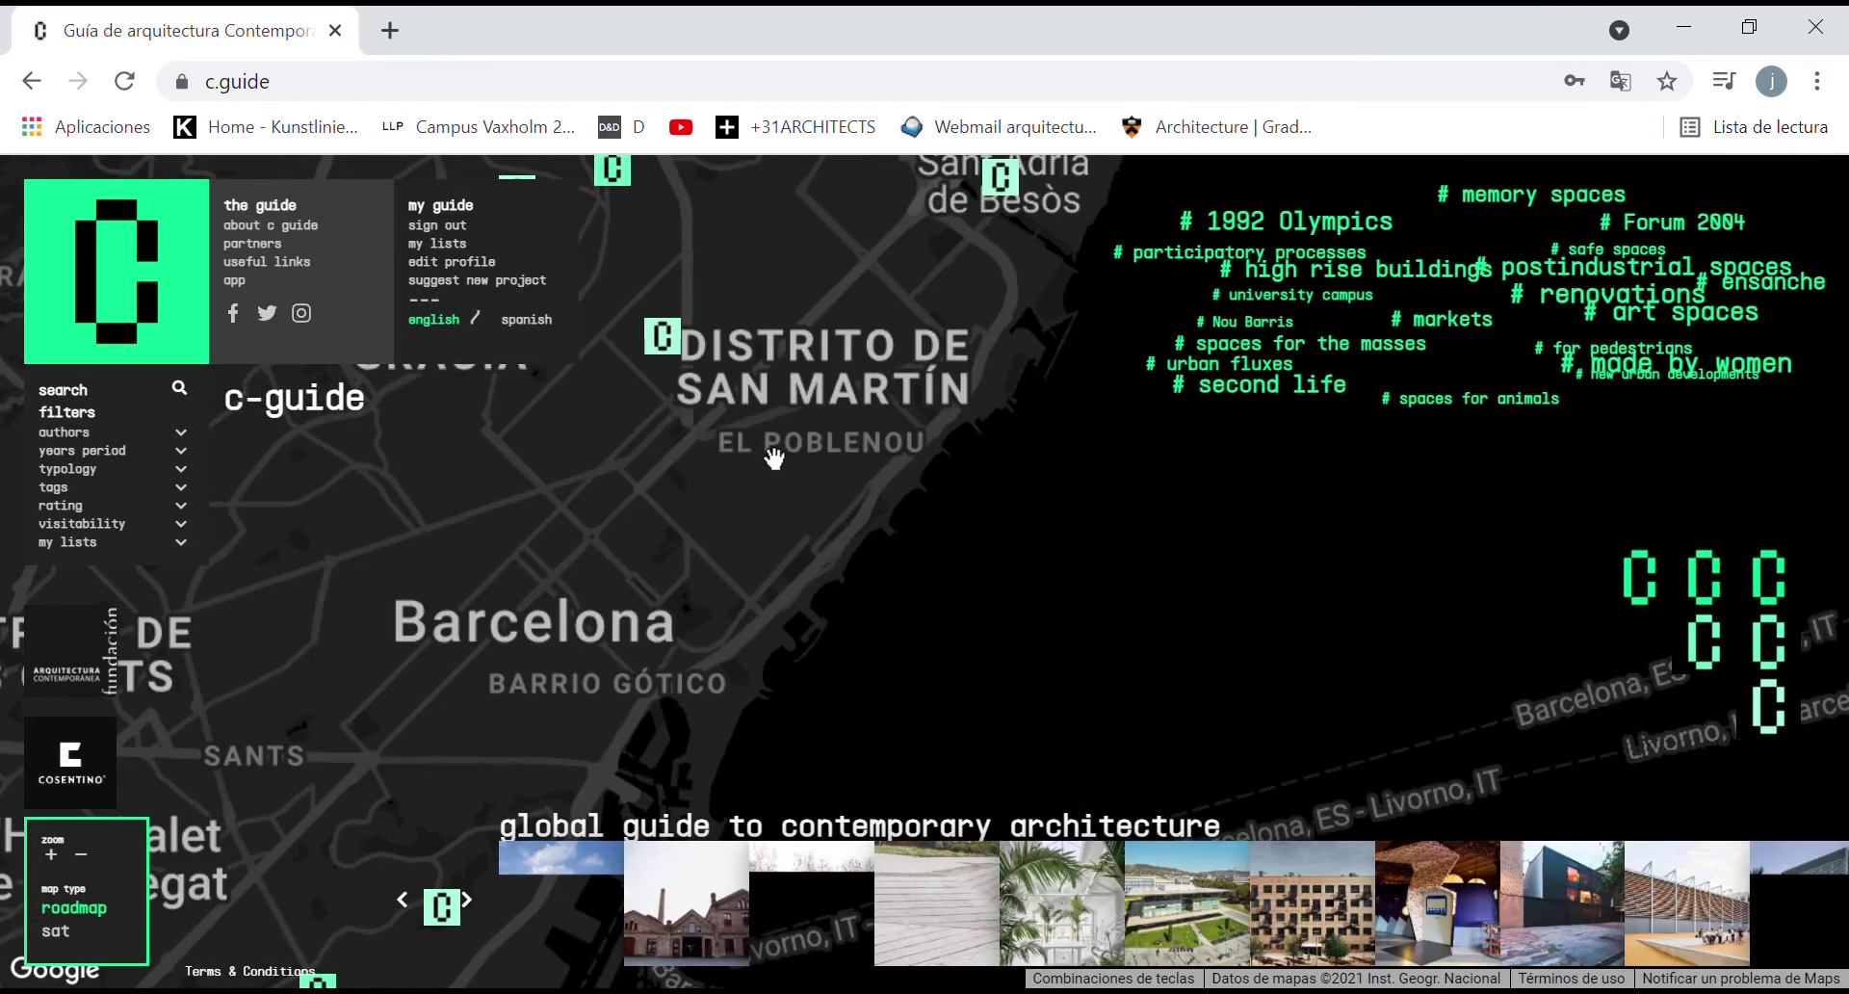
pyautogui.moveTo(805, 507); pyautogui.dragTo(805, 582)
pyautogui.moveTo(767, 469); pyautogui.dragTo(743, 619)
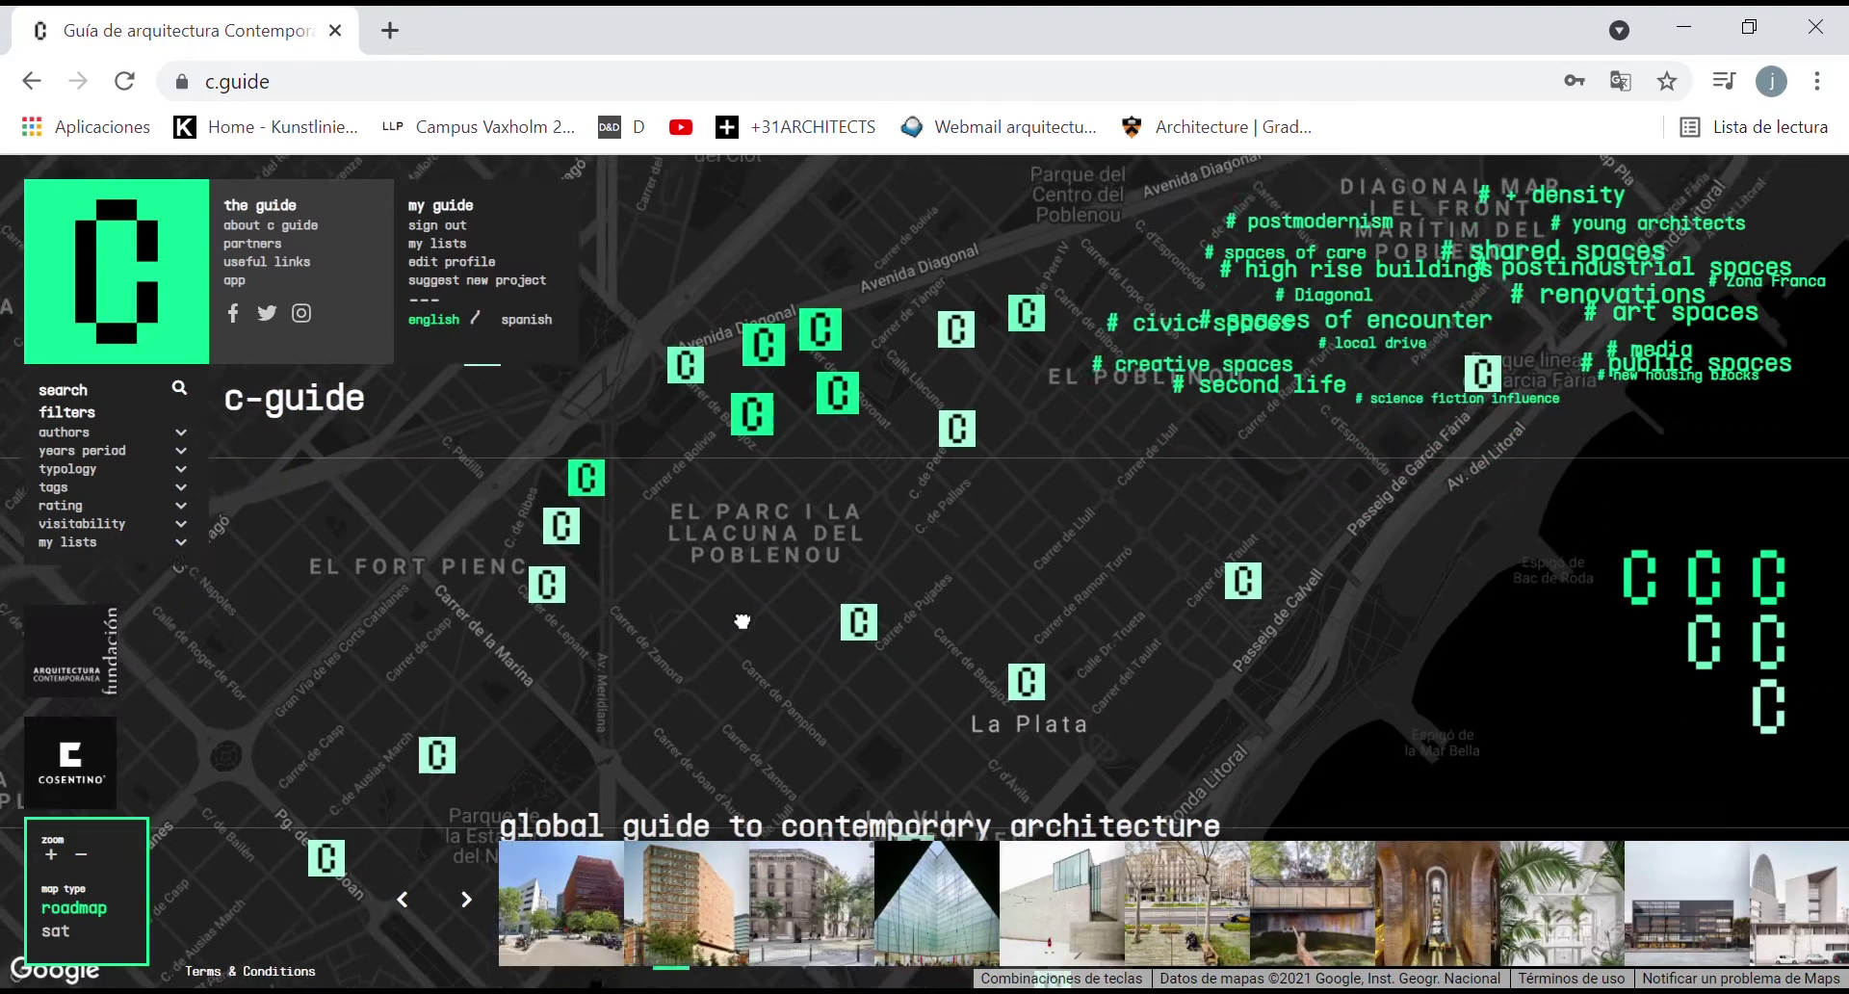
pyautogui.moveTo(740, 222); pyautogui.dragTo(743, 421)
pyautogui.scroll(1, 863, 503)
pyautogui.moveTo(847, 558); pyautogui.dragTo(790, 669)
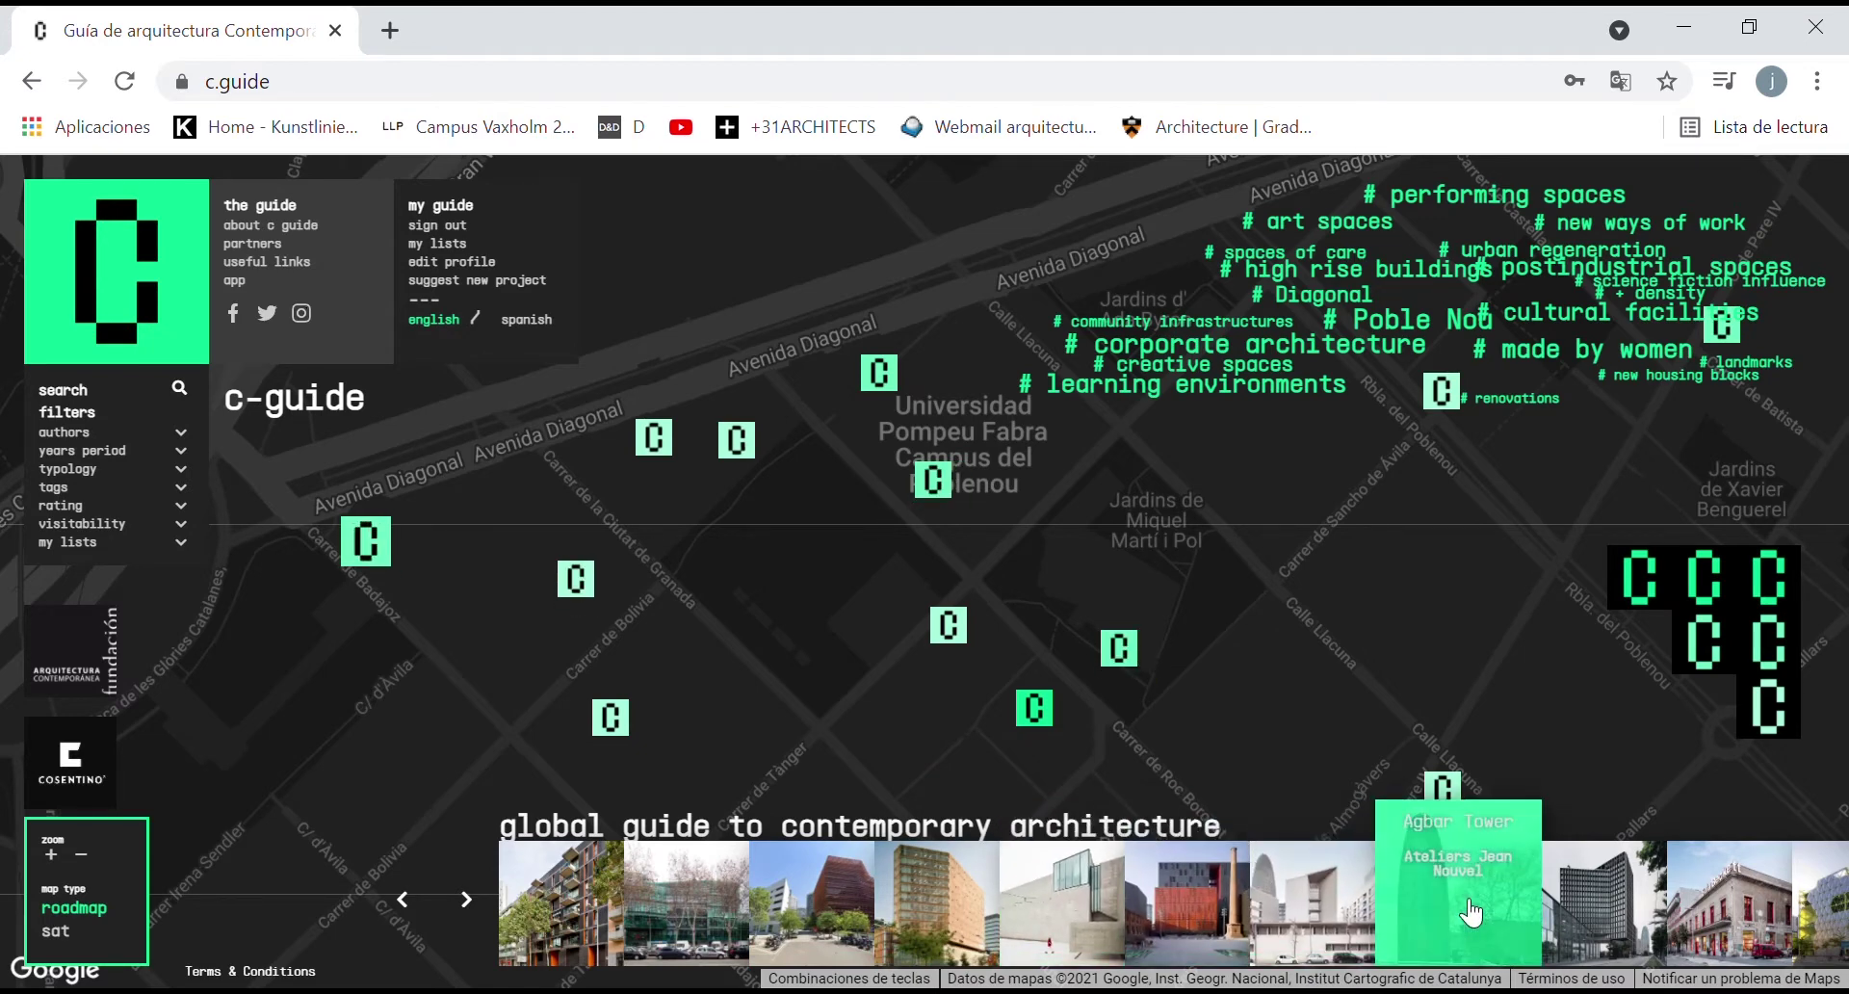
pyautogui.moveTo(598, 599)
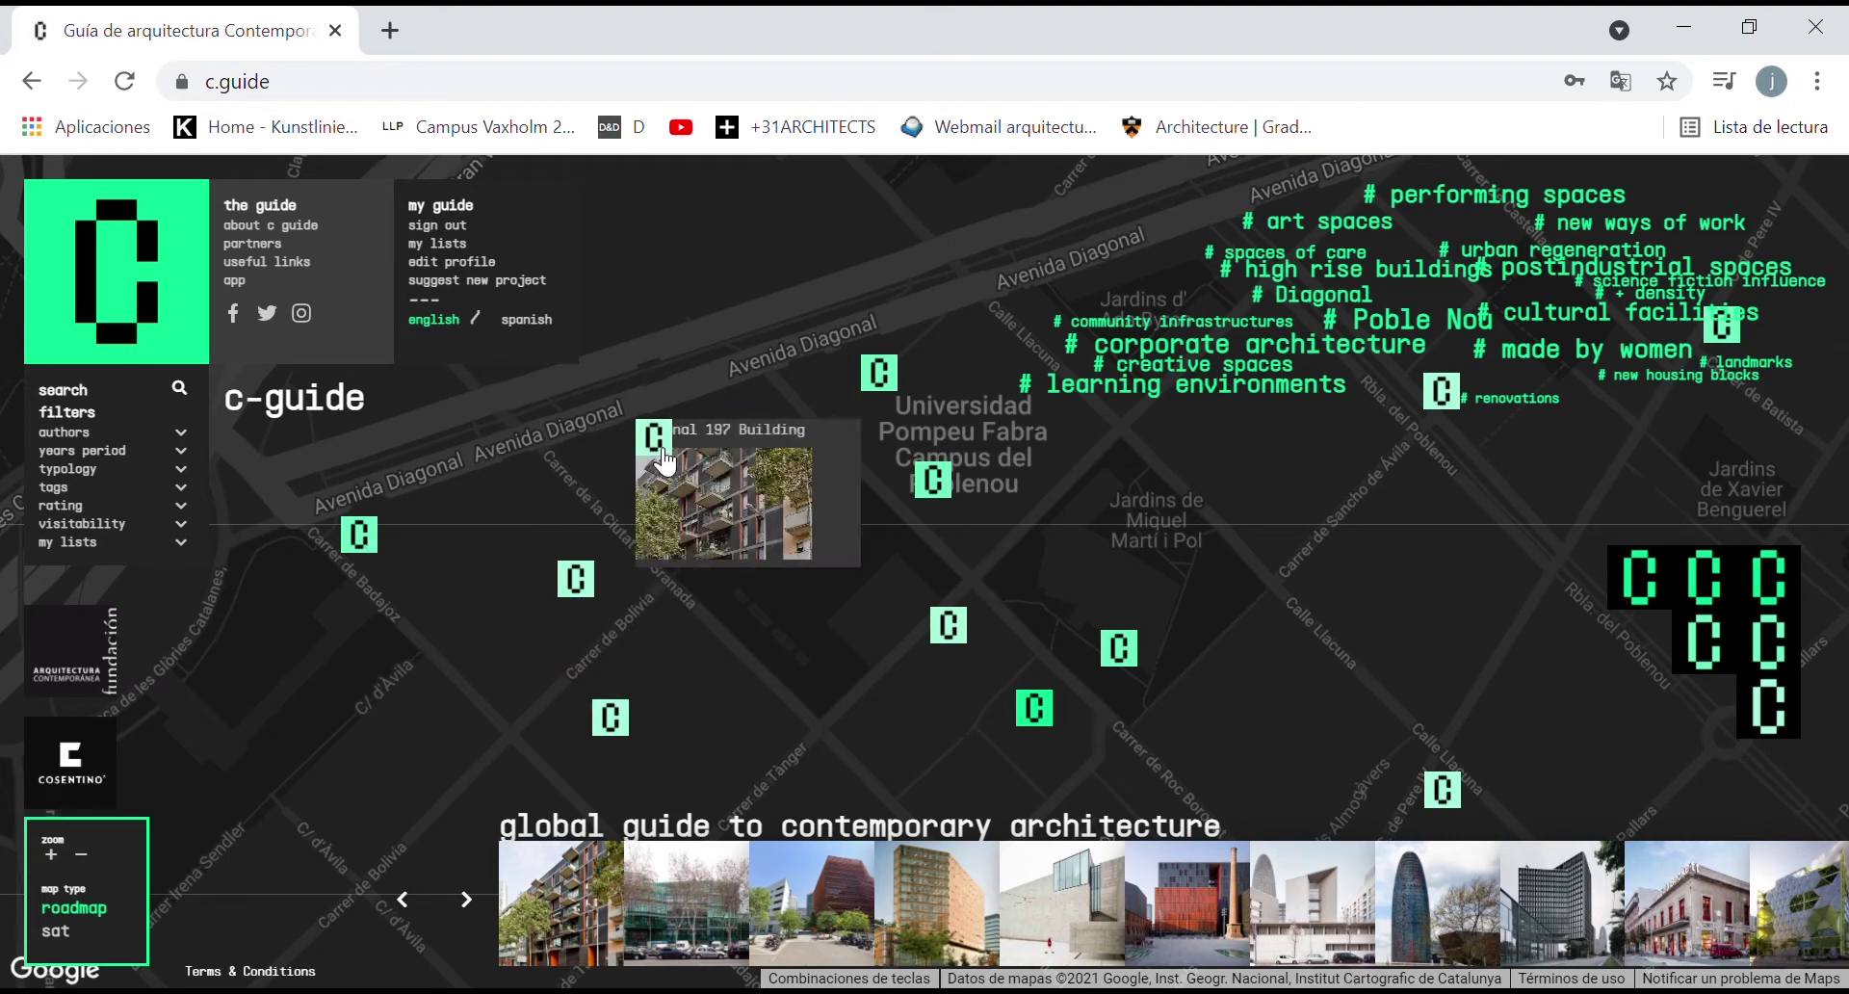
pyautogui.moveTo(880, 385)
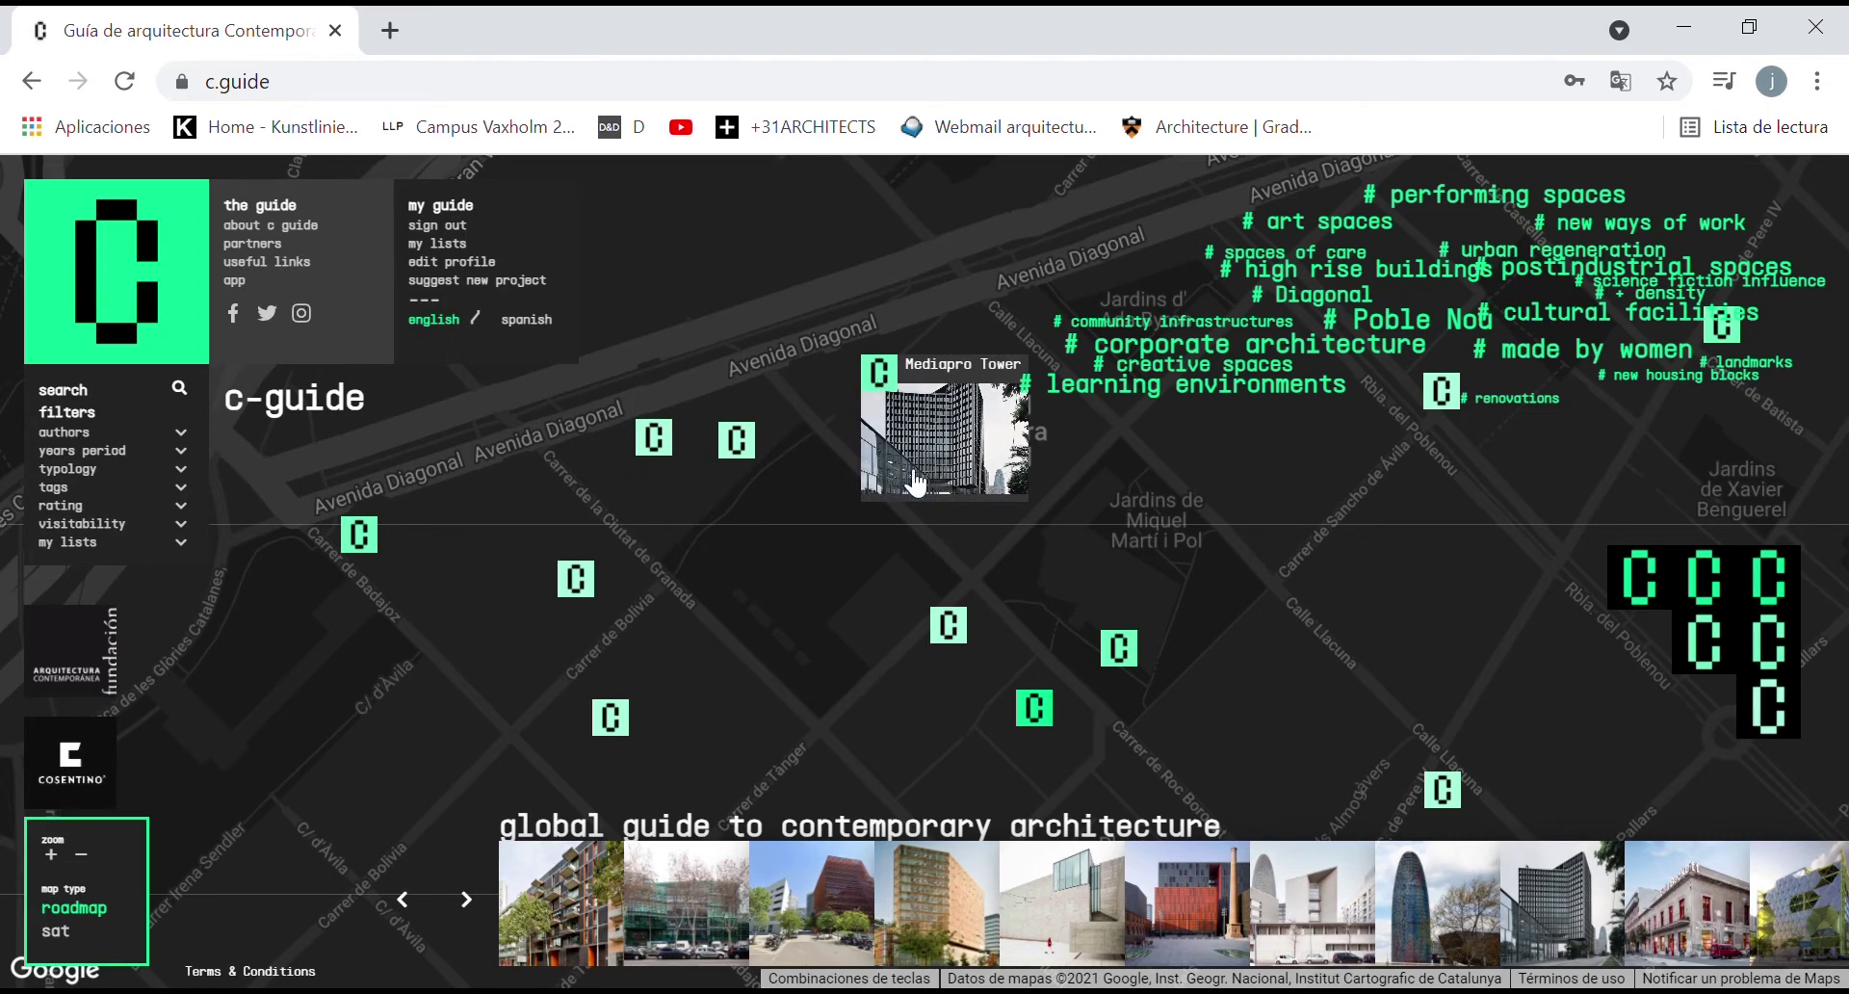
pyautogui.moveTo(949, 630)
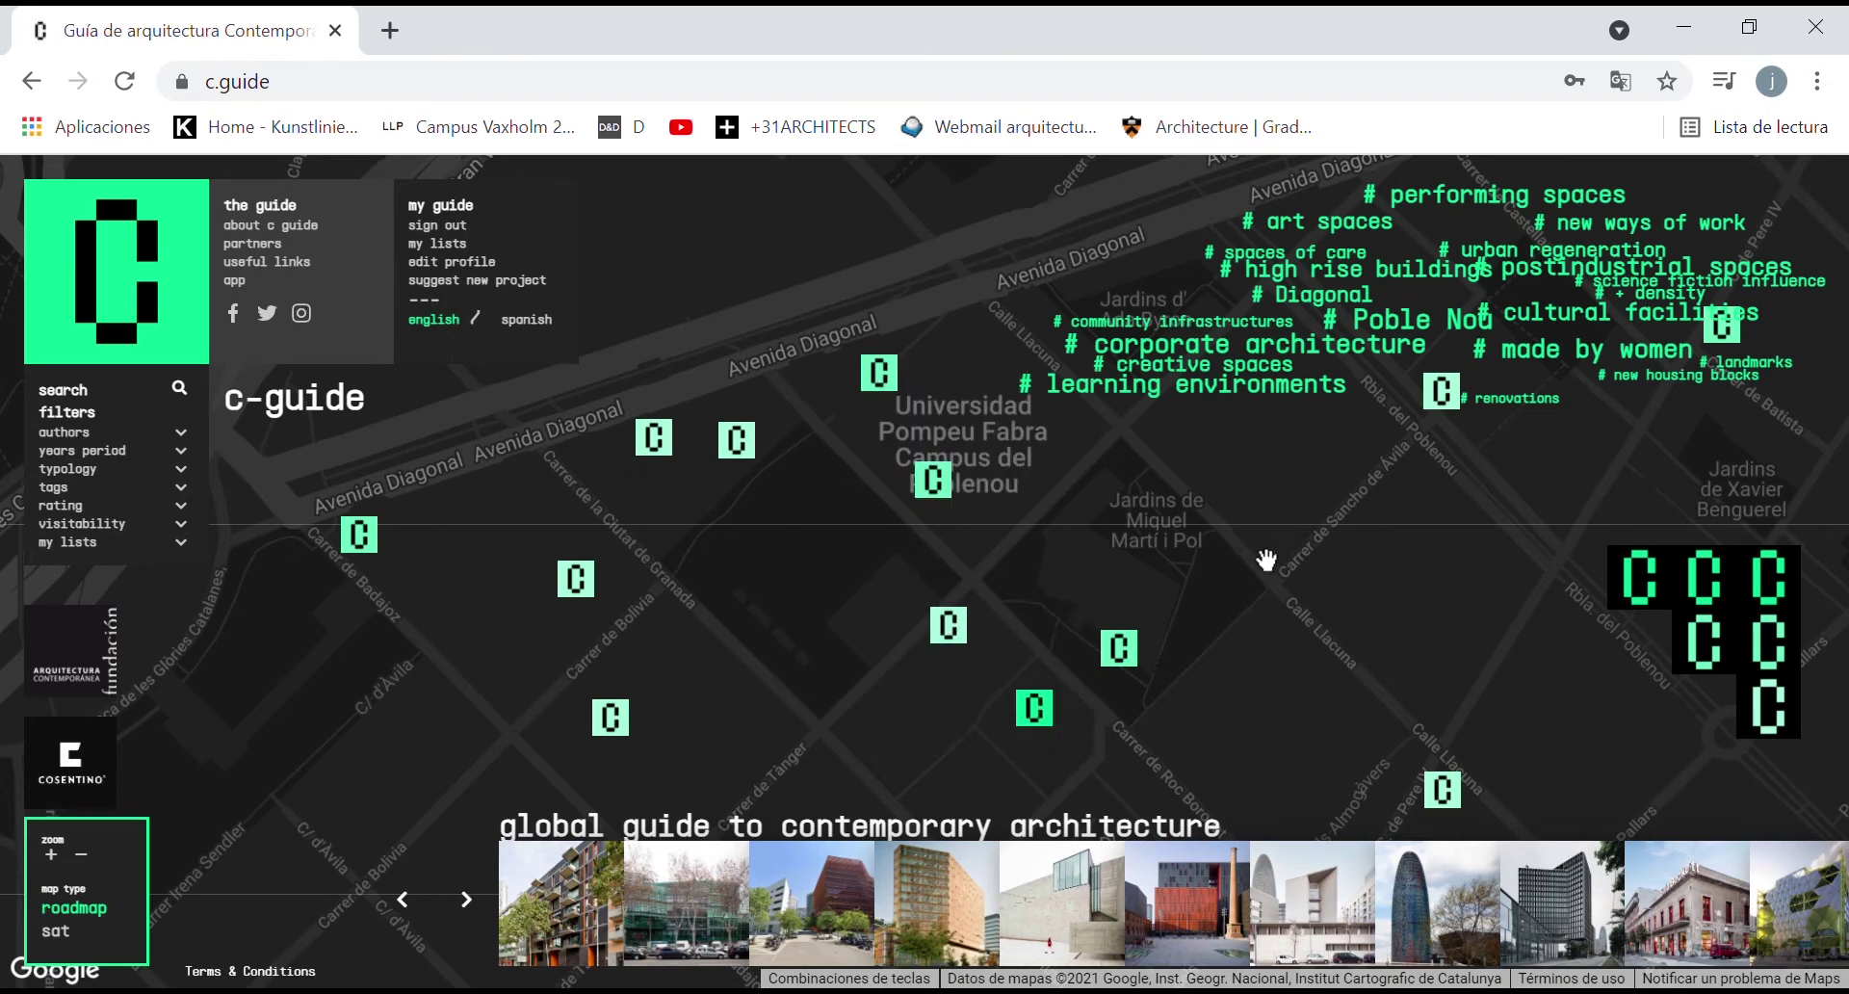
# Step: Pan east along Avenida Diagonal and across Poblenou toward Gran Via and Plaça del Mercat
pyautogui.moveTo(1225, 525); pyautogui.dragTo(851, 632)
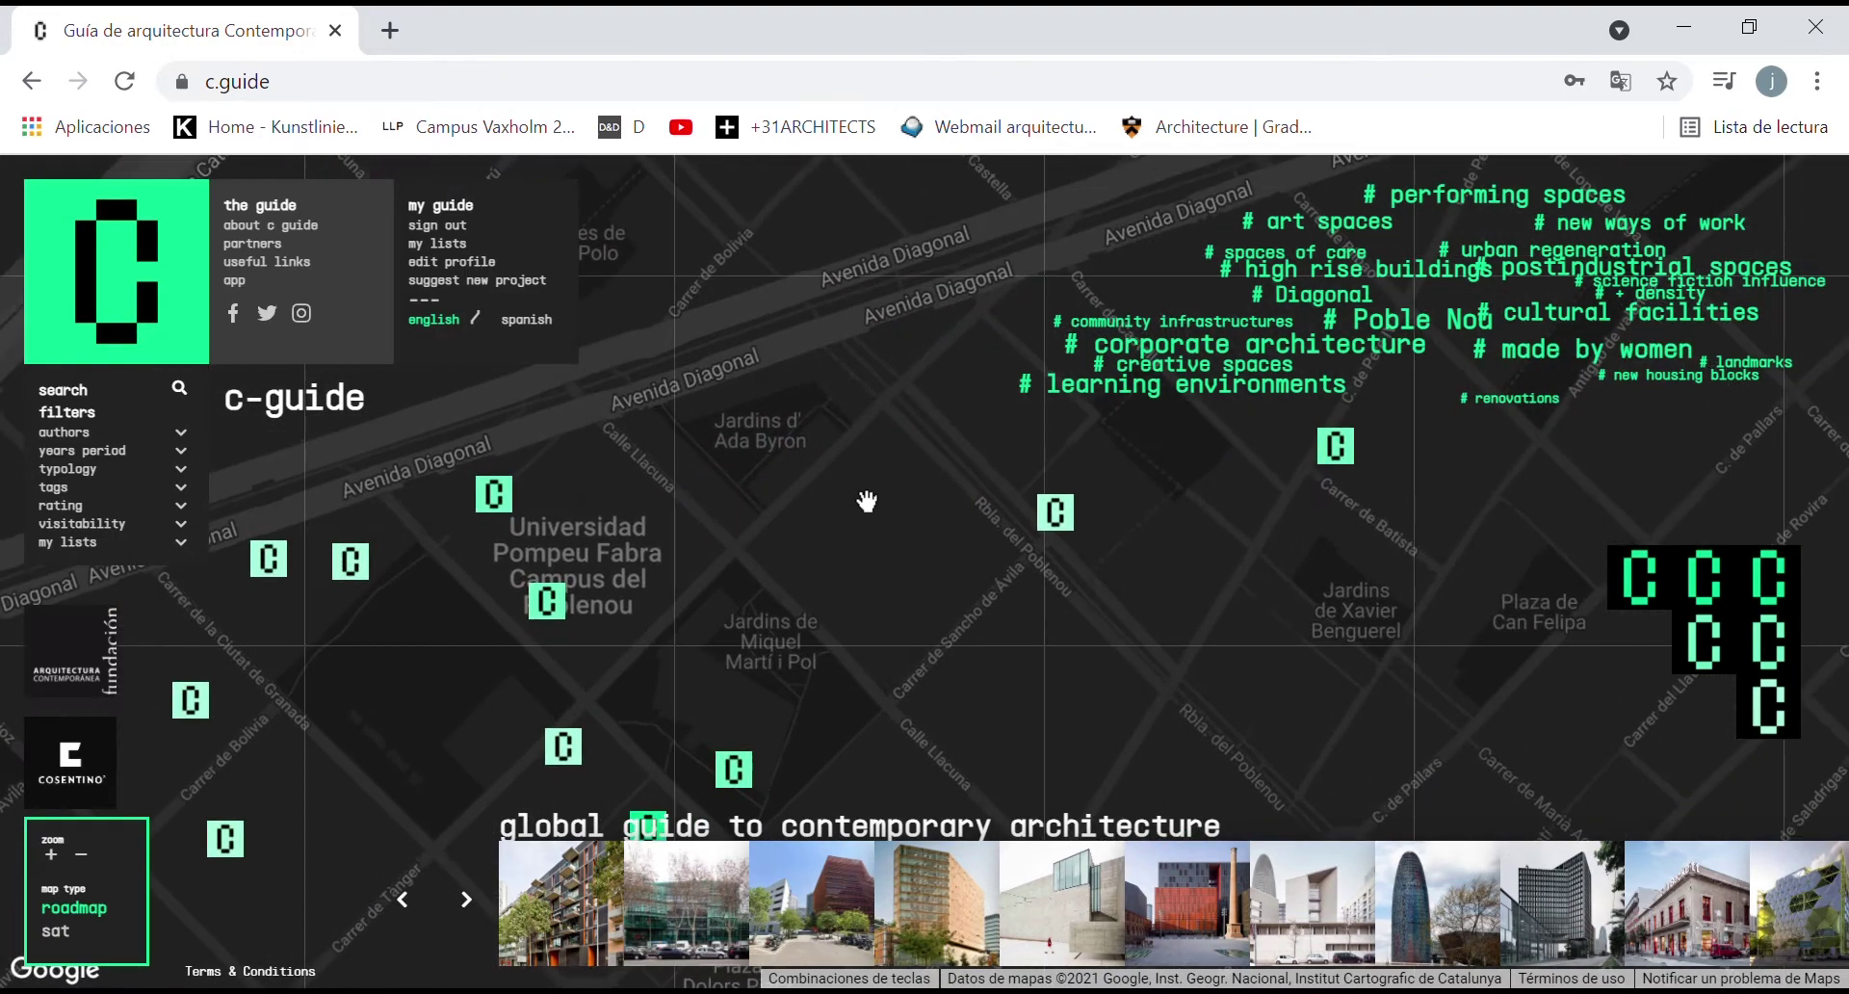
pyautogui.moveTo(855, 468); pyautogui.dragTo(912, 607)
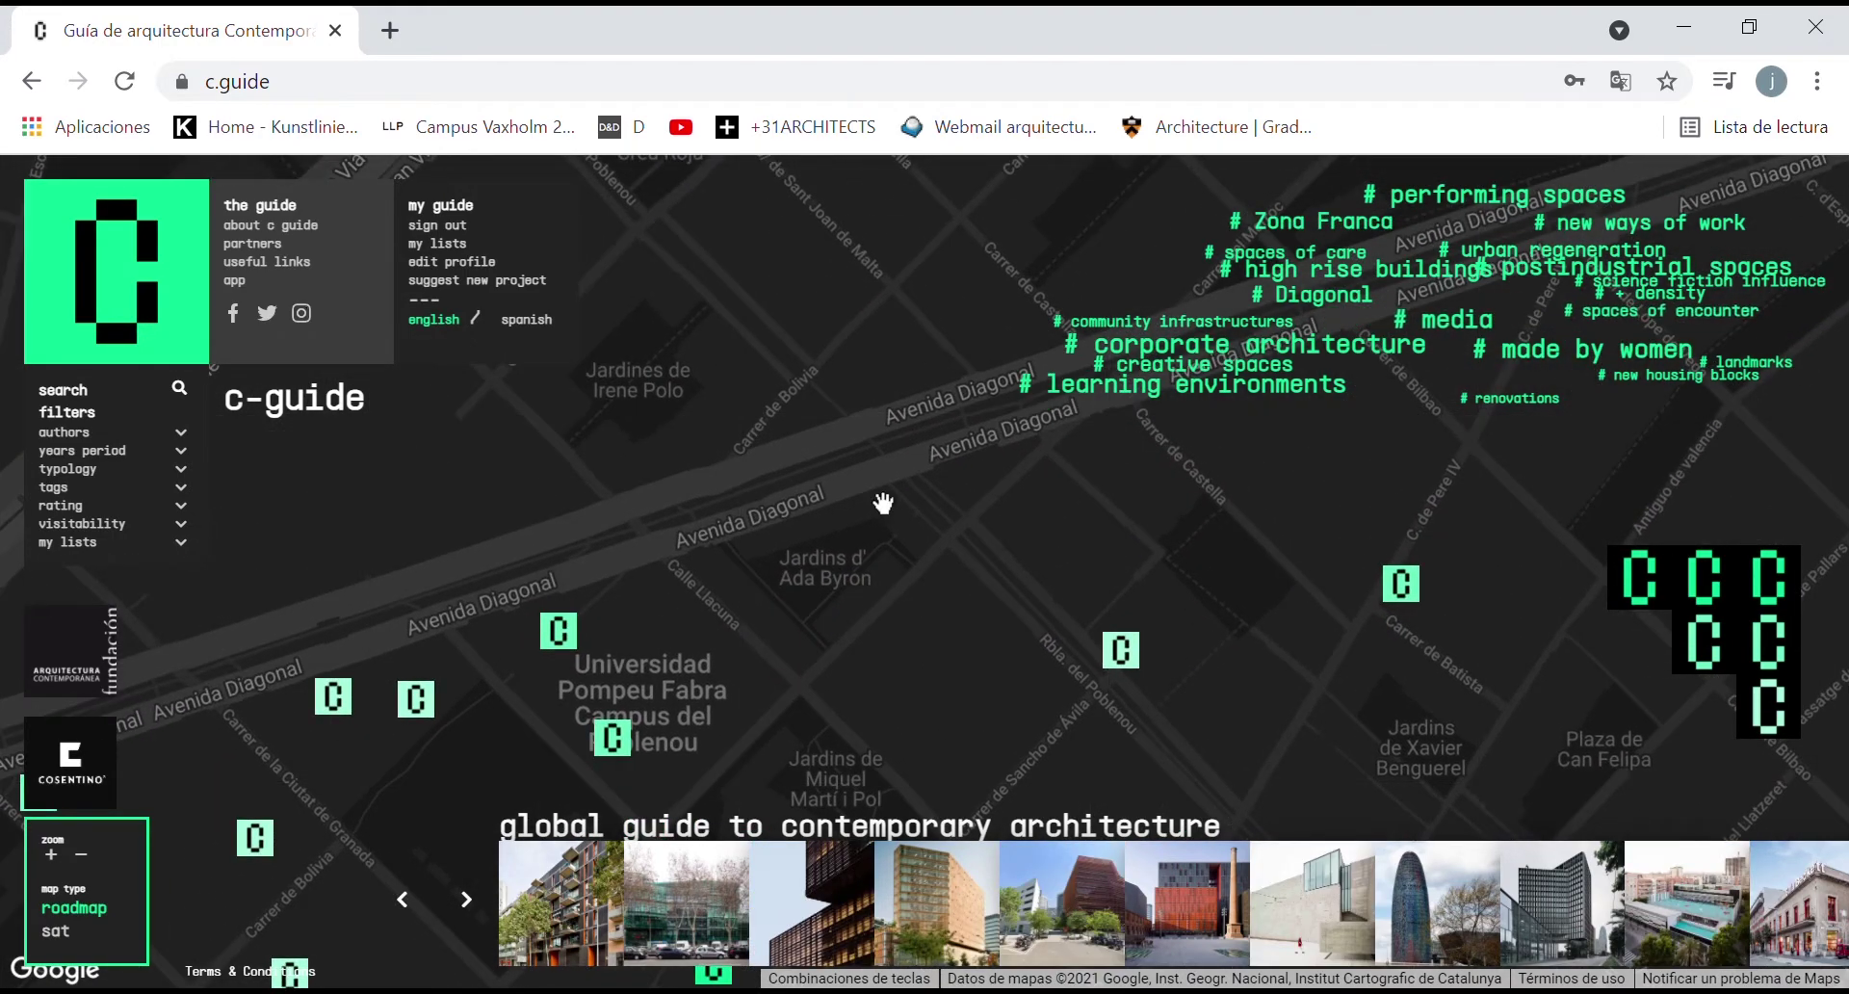
pyautogui.moveTo(880, 503); pyautogui.dragTo(632, 562)
pyautogui.moveTo(805, 504); pyautogui.dragTo(424, 627)
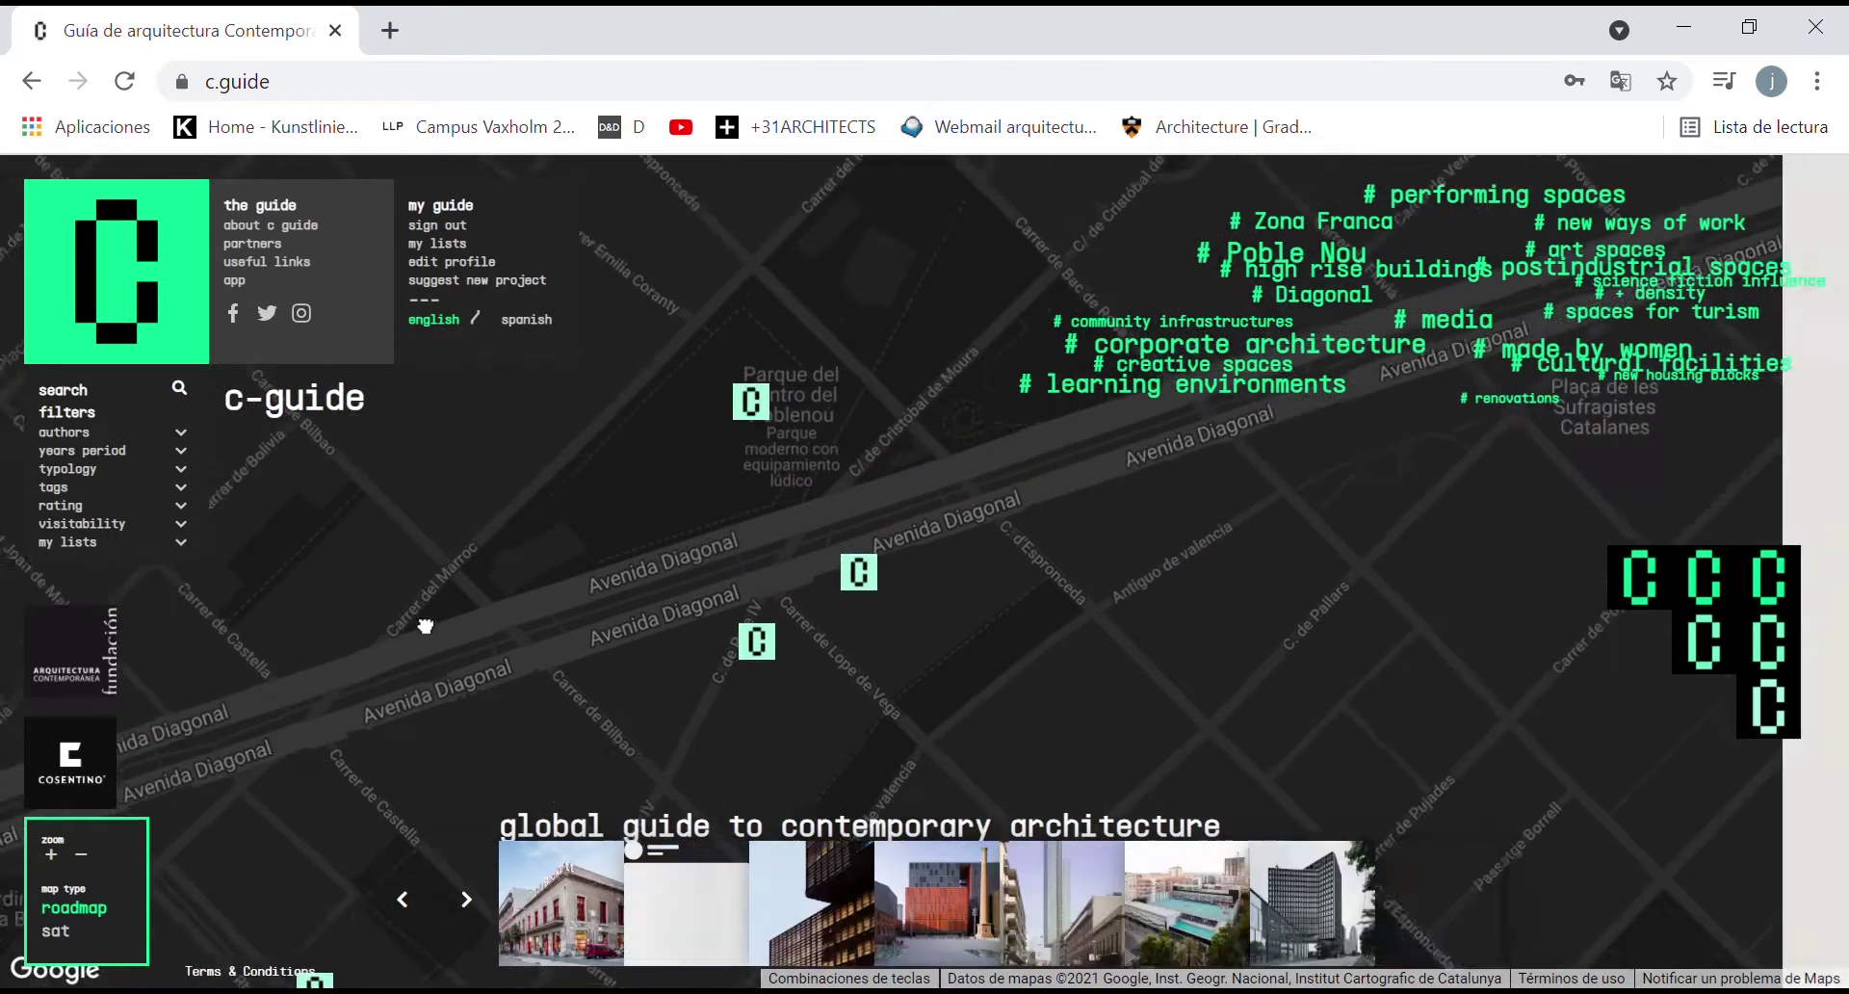
pyautogui.moveTo(653, 517); pyautogui.dragTo(318, 627)
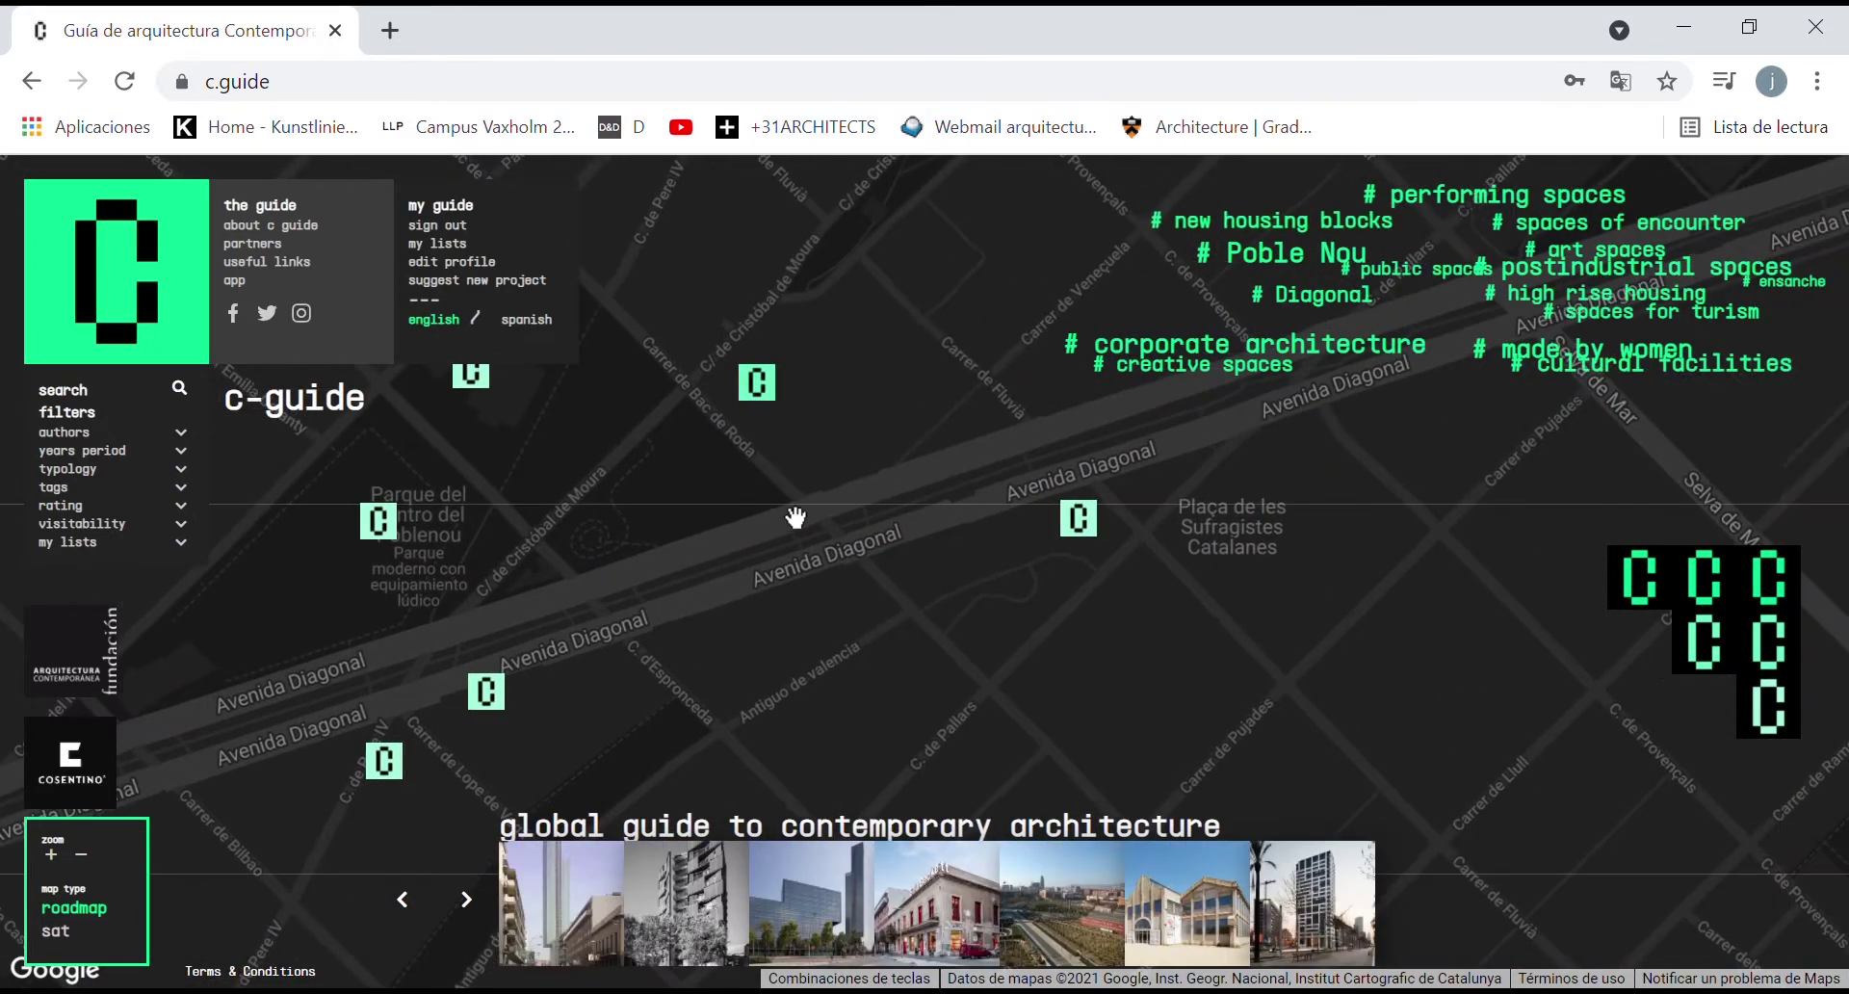
pyautogui.moveTo(874, 522); pyautogui.dragTo(908, 648)
pyautogui.moveTo(797, 458); pyautogui.dragTo(1286, 548)
pyautogui.moveTo(726, 544); pyautogui.dragTo(1123, 528)
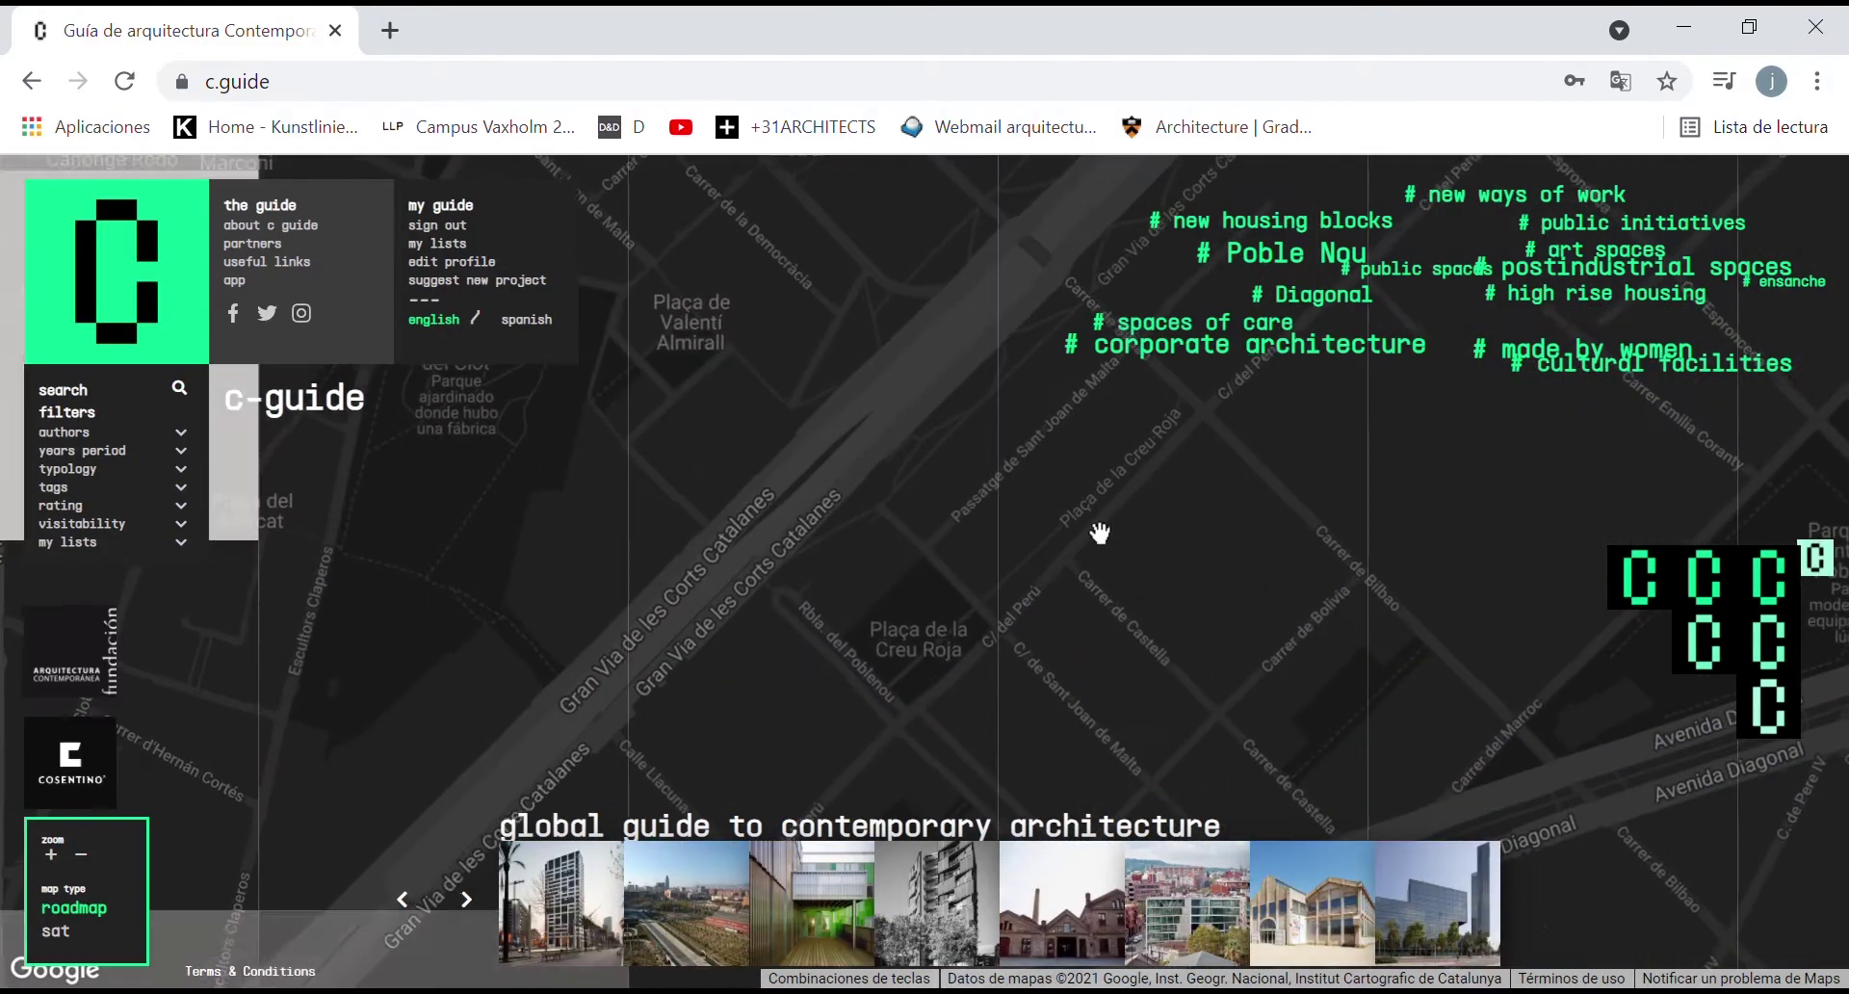
pyautogui.moveTo(733, 565); pyautogui.dragTo(1255, 611)
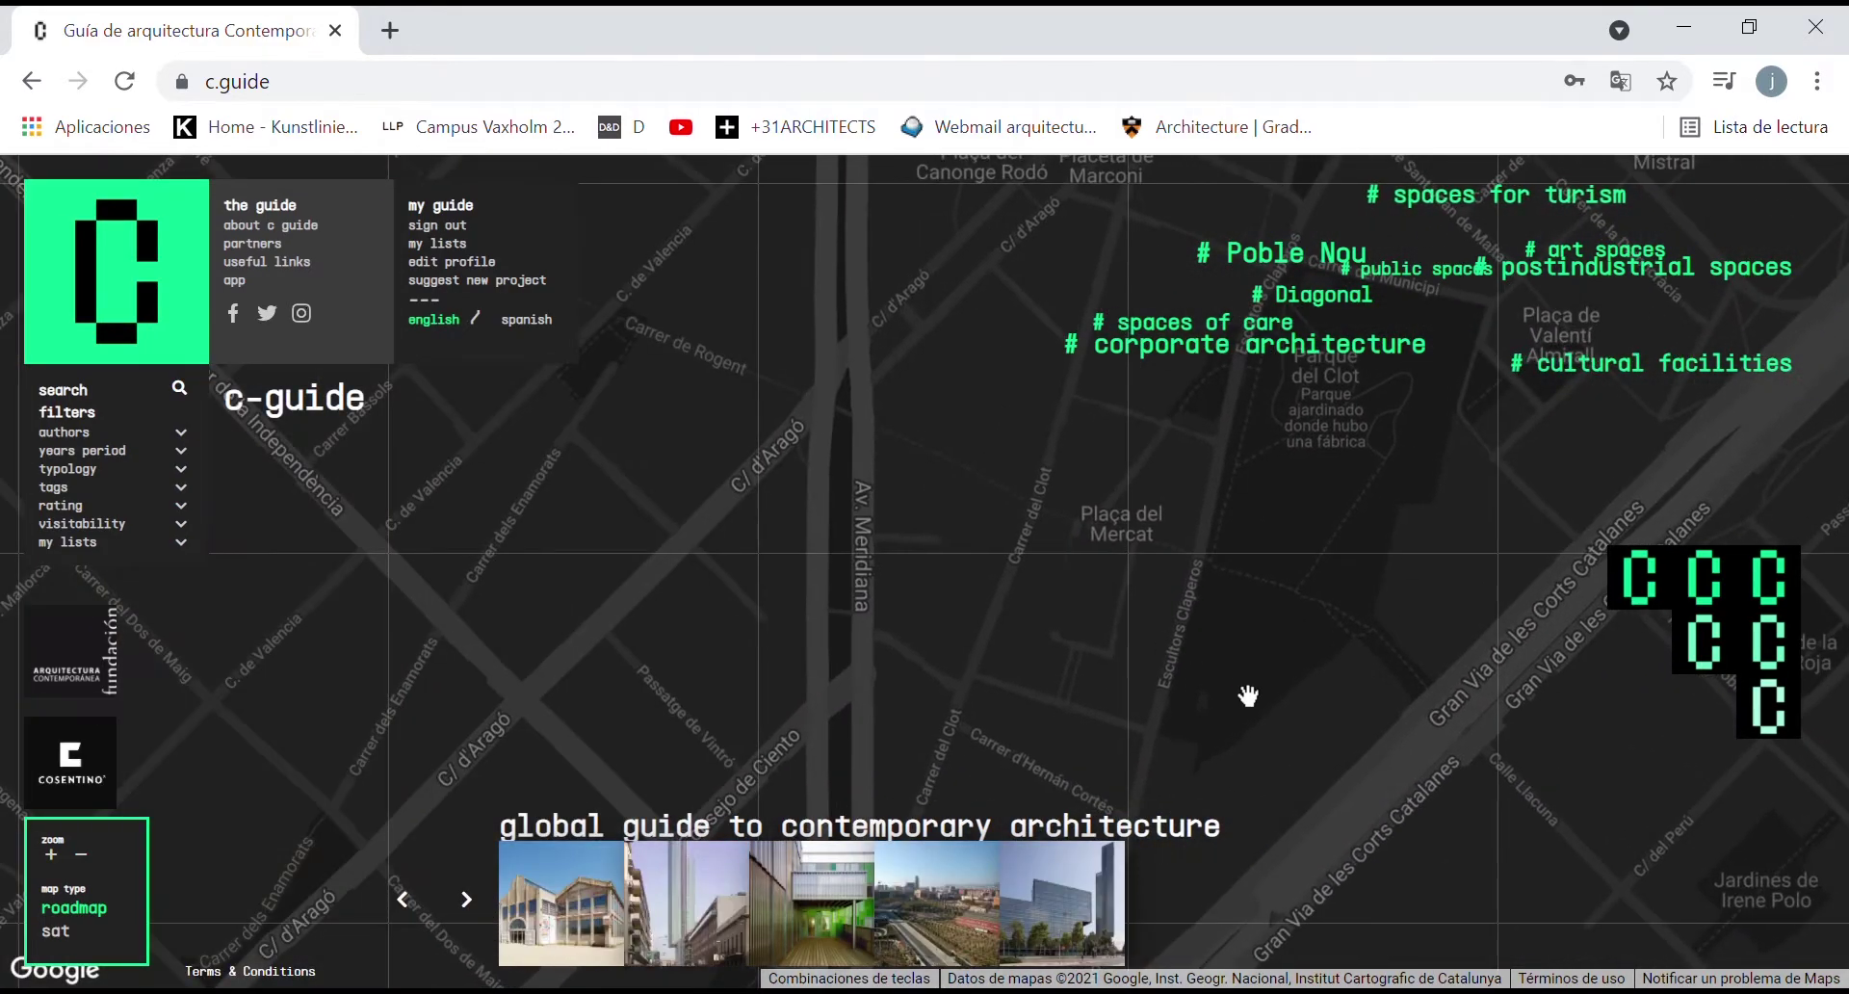
# Step: Centre the Pompeu Fabra campus blocks and filter projects by the # postindustrial spaces tag
pyautogui.moveTo(884, 746); pyautogui.dragTo(770, 358)
pyautogui.moveTo(1110, 611); pyautogui.dragTo(1003, 578)
pyautogui.moveTo(1474, 738); pyautogui.dragTo(1060, 541)
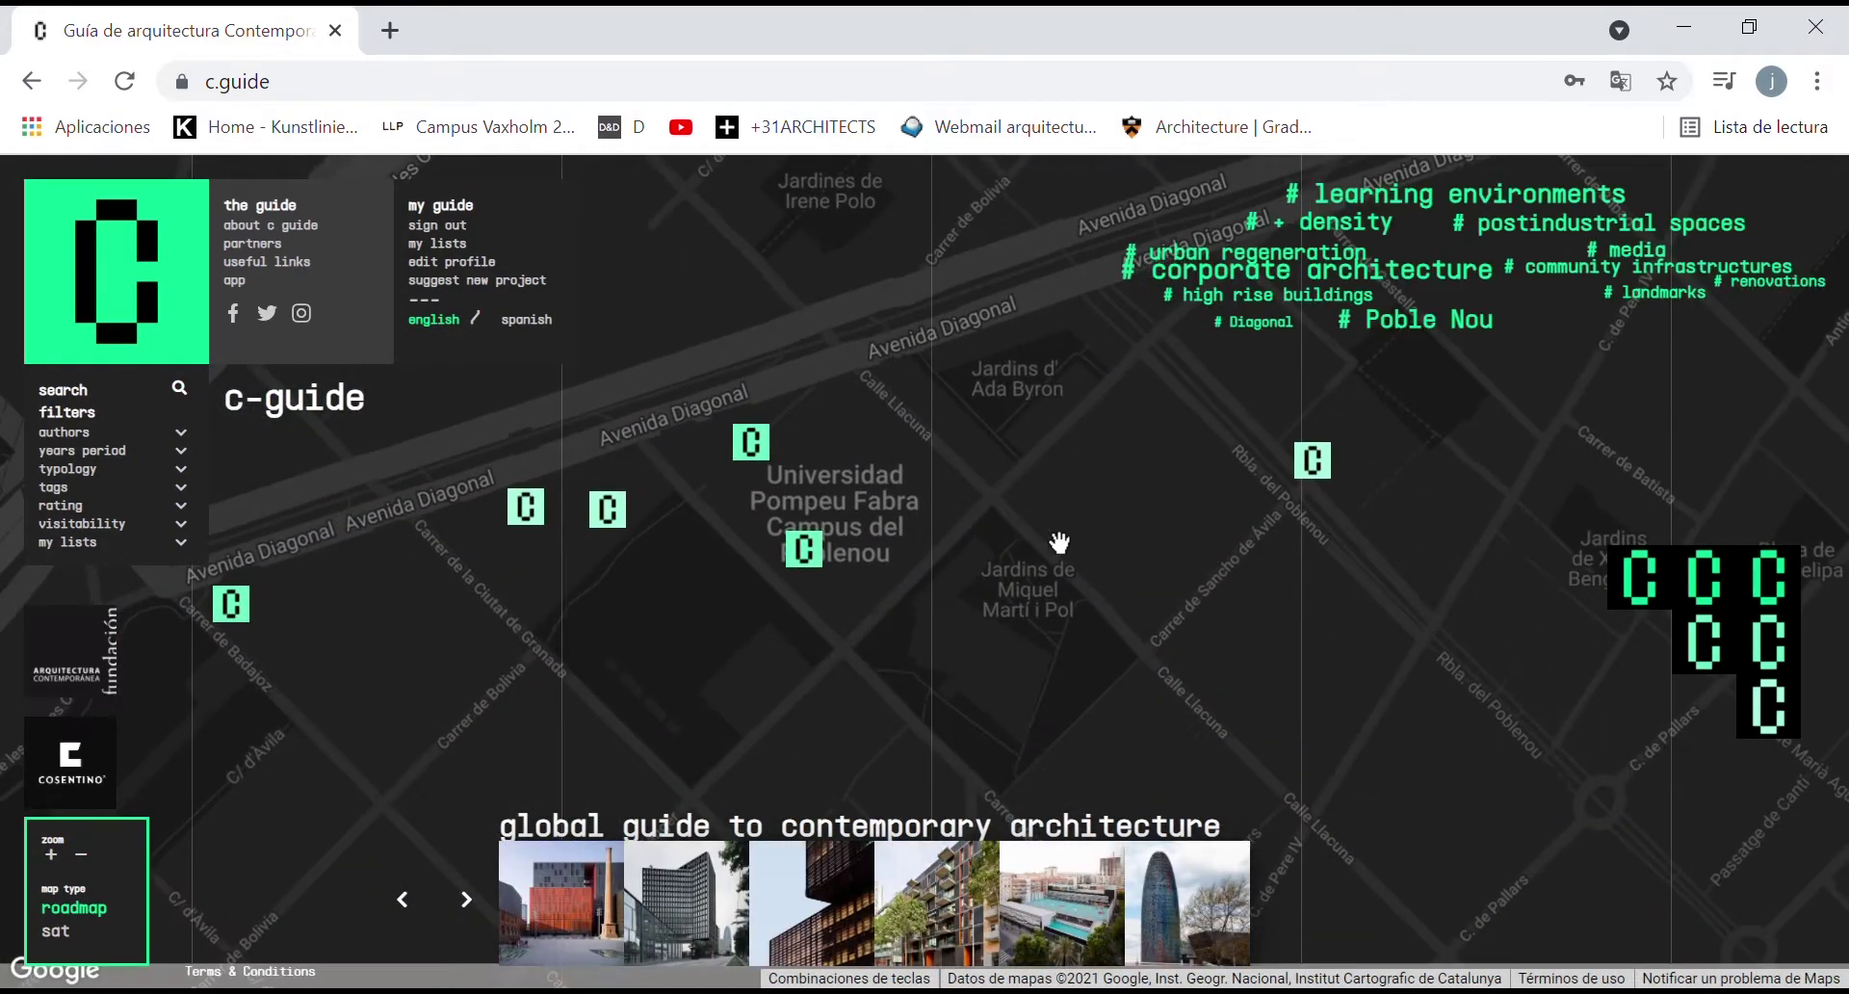
pyautogui.moveTo(969, 657); pyautogui.dragTo(1436, 502)
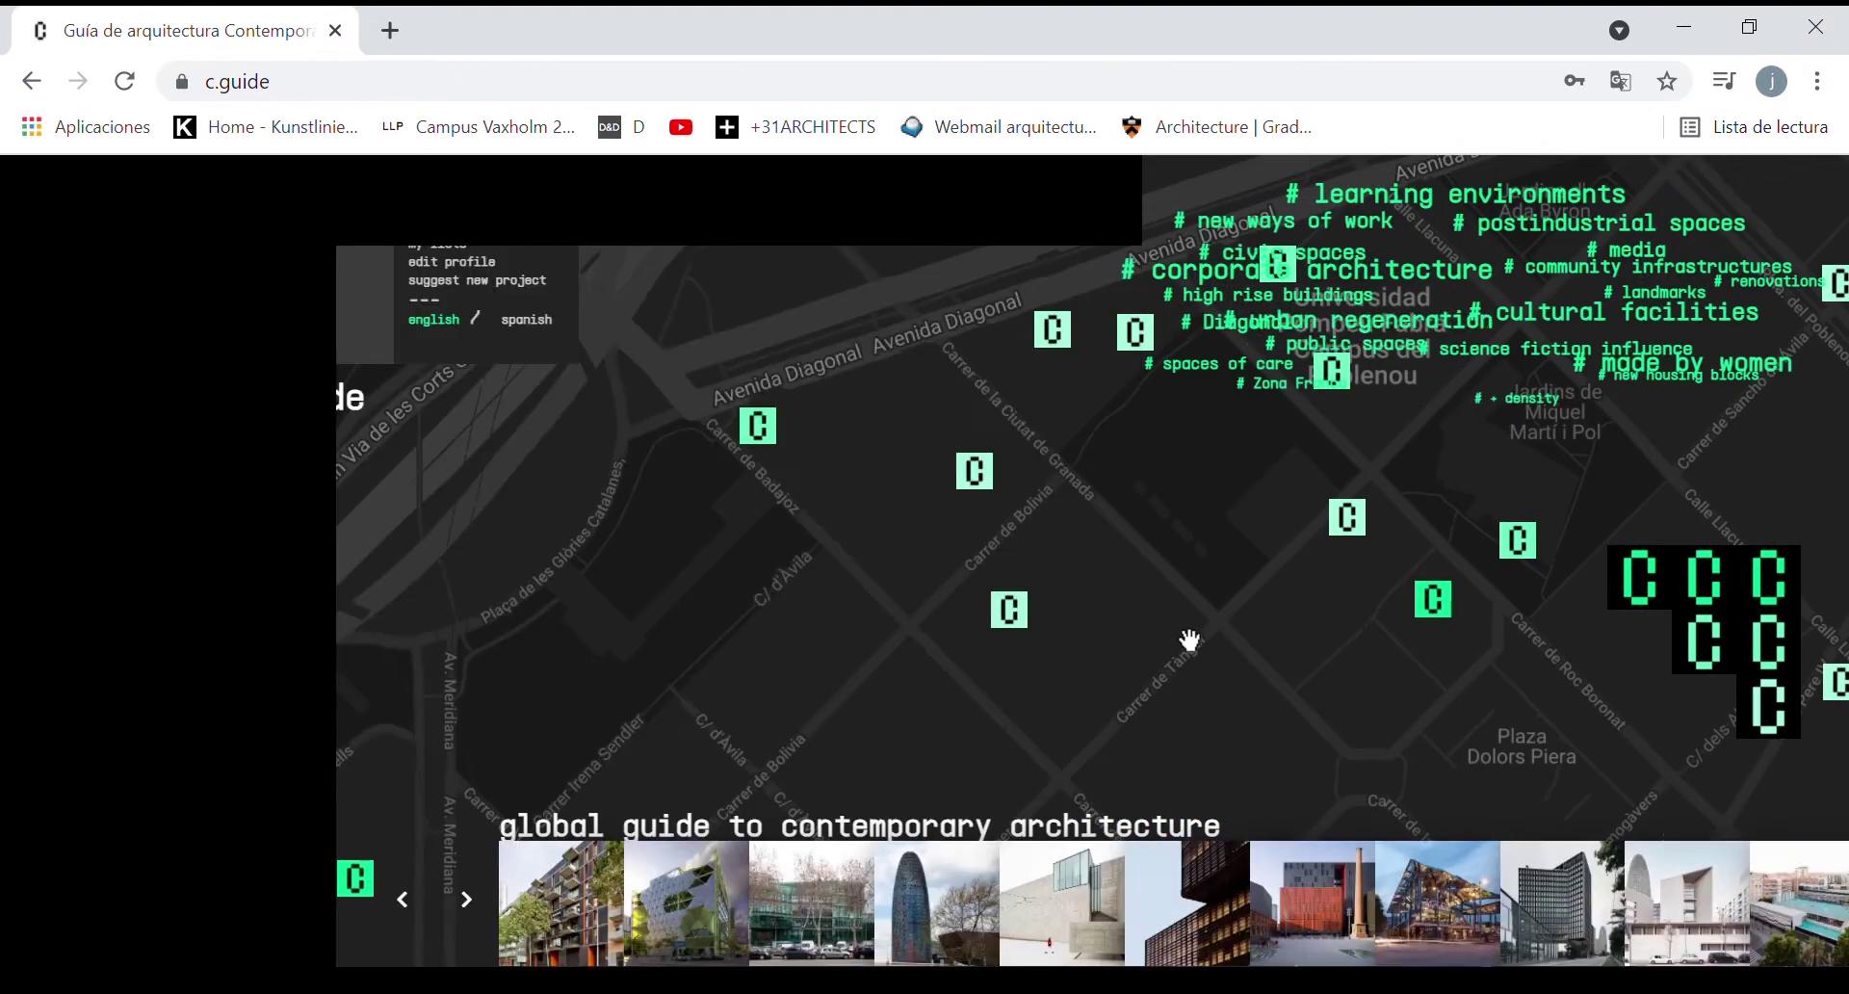
pyautogui.moveTo(892, 693); pyautogui.dragTo(988, 649)
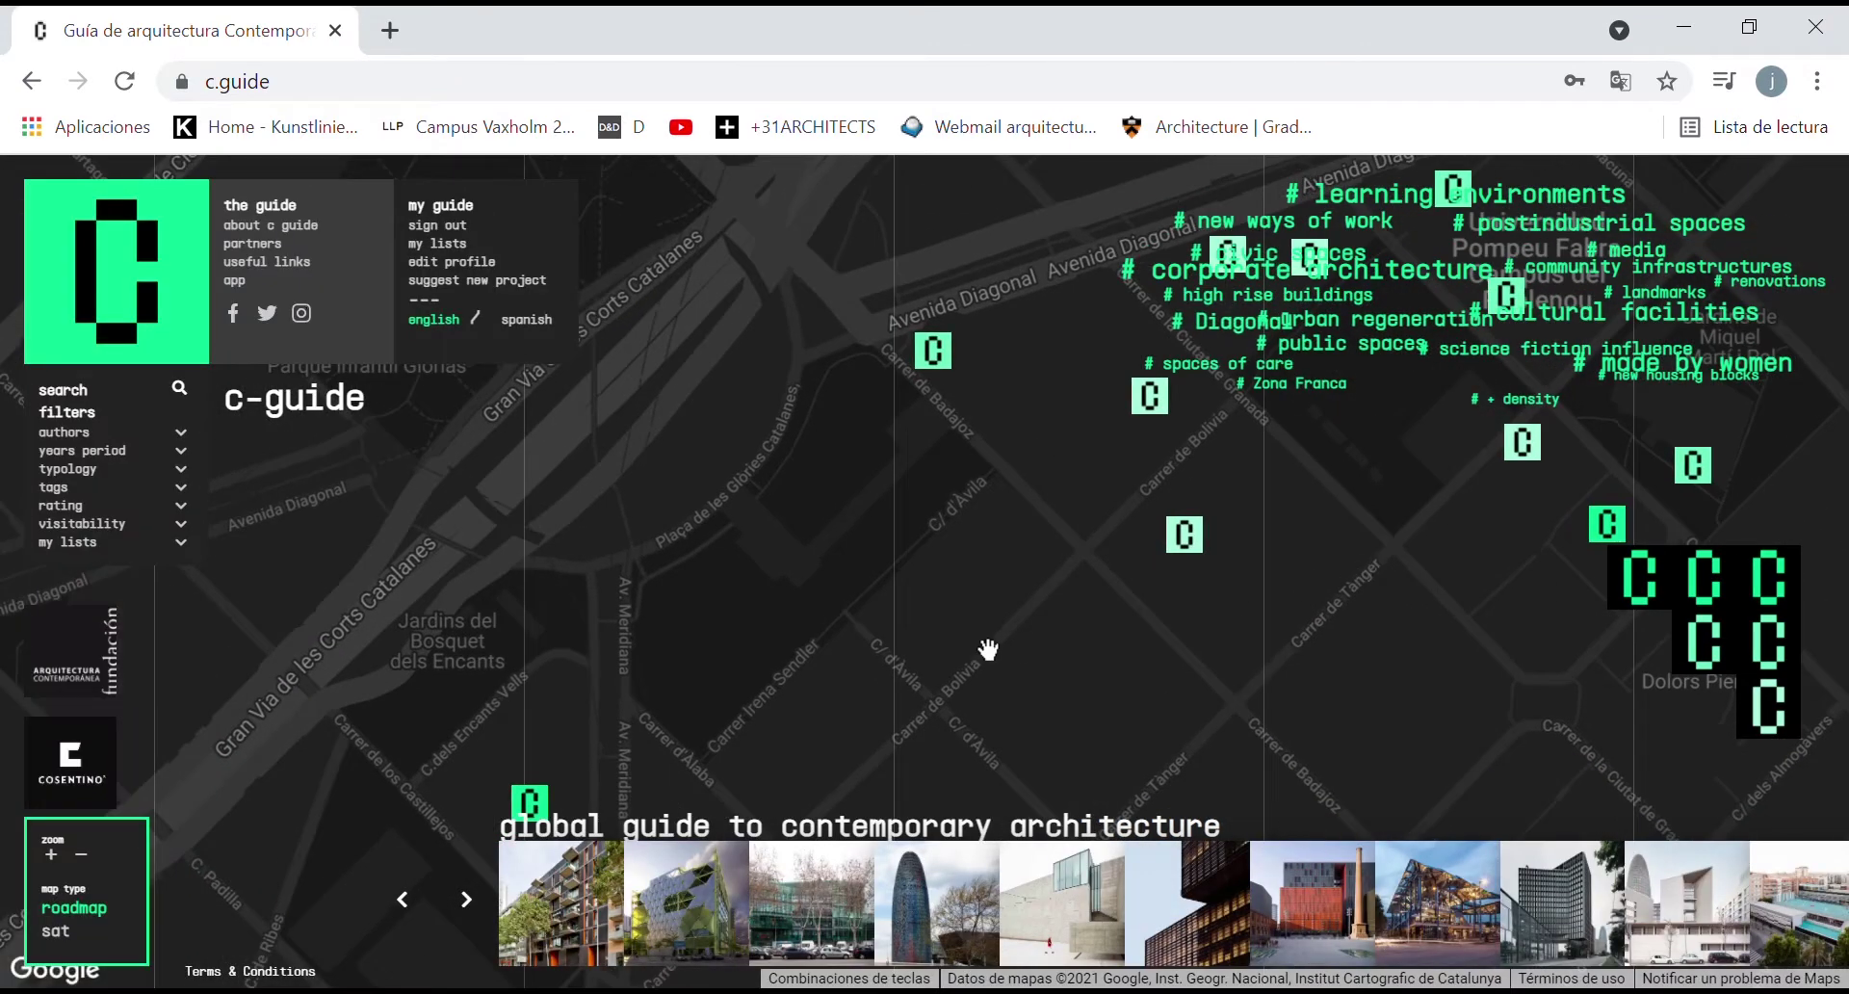
pyautogui.moveTo(795, 657); pyautogui.dragTo(999, 441)
pyautogui.moveTo(1082, 517); pyautogui.dragTo(590, 673)
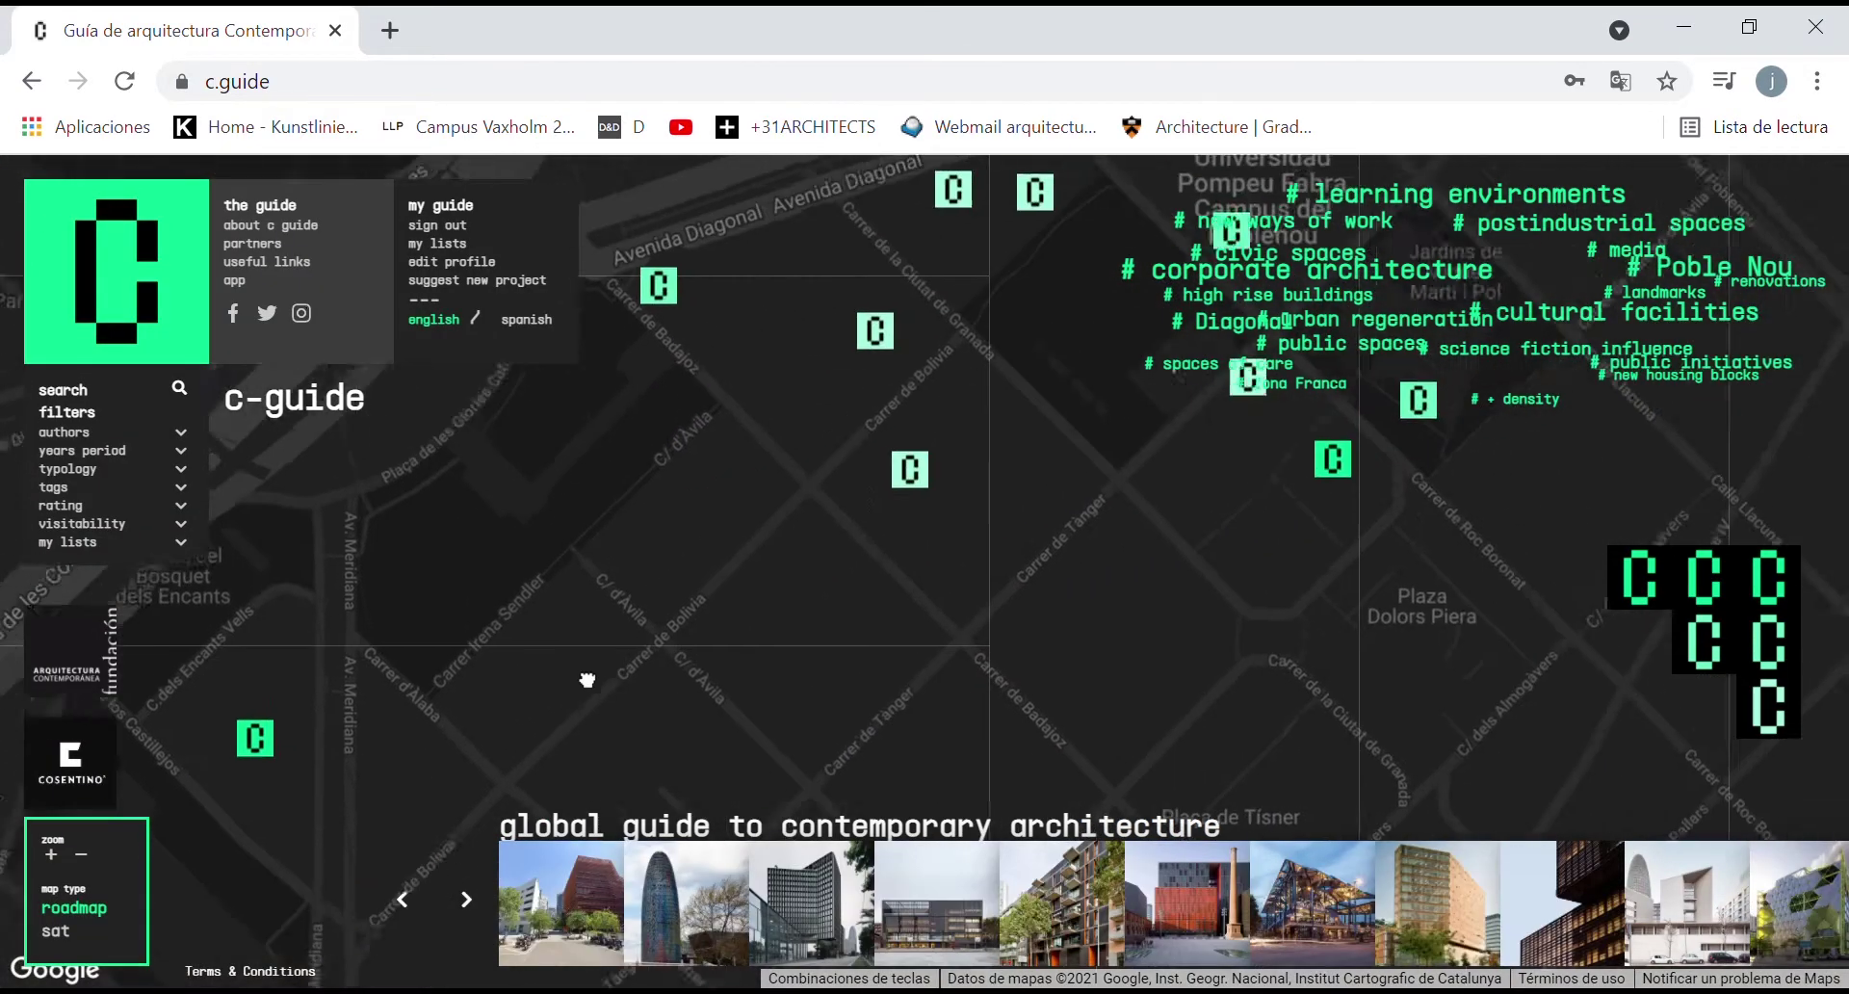
pyautogui.moveTo(1044, 495); pyautogui.dragTo(912, 706)
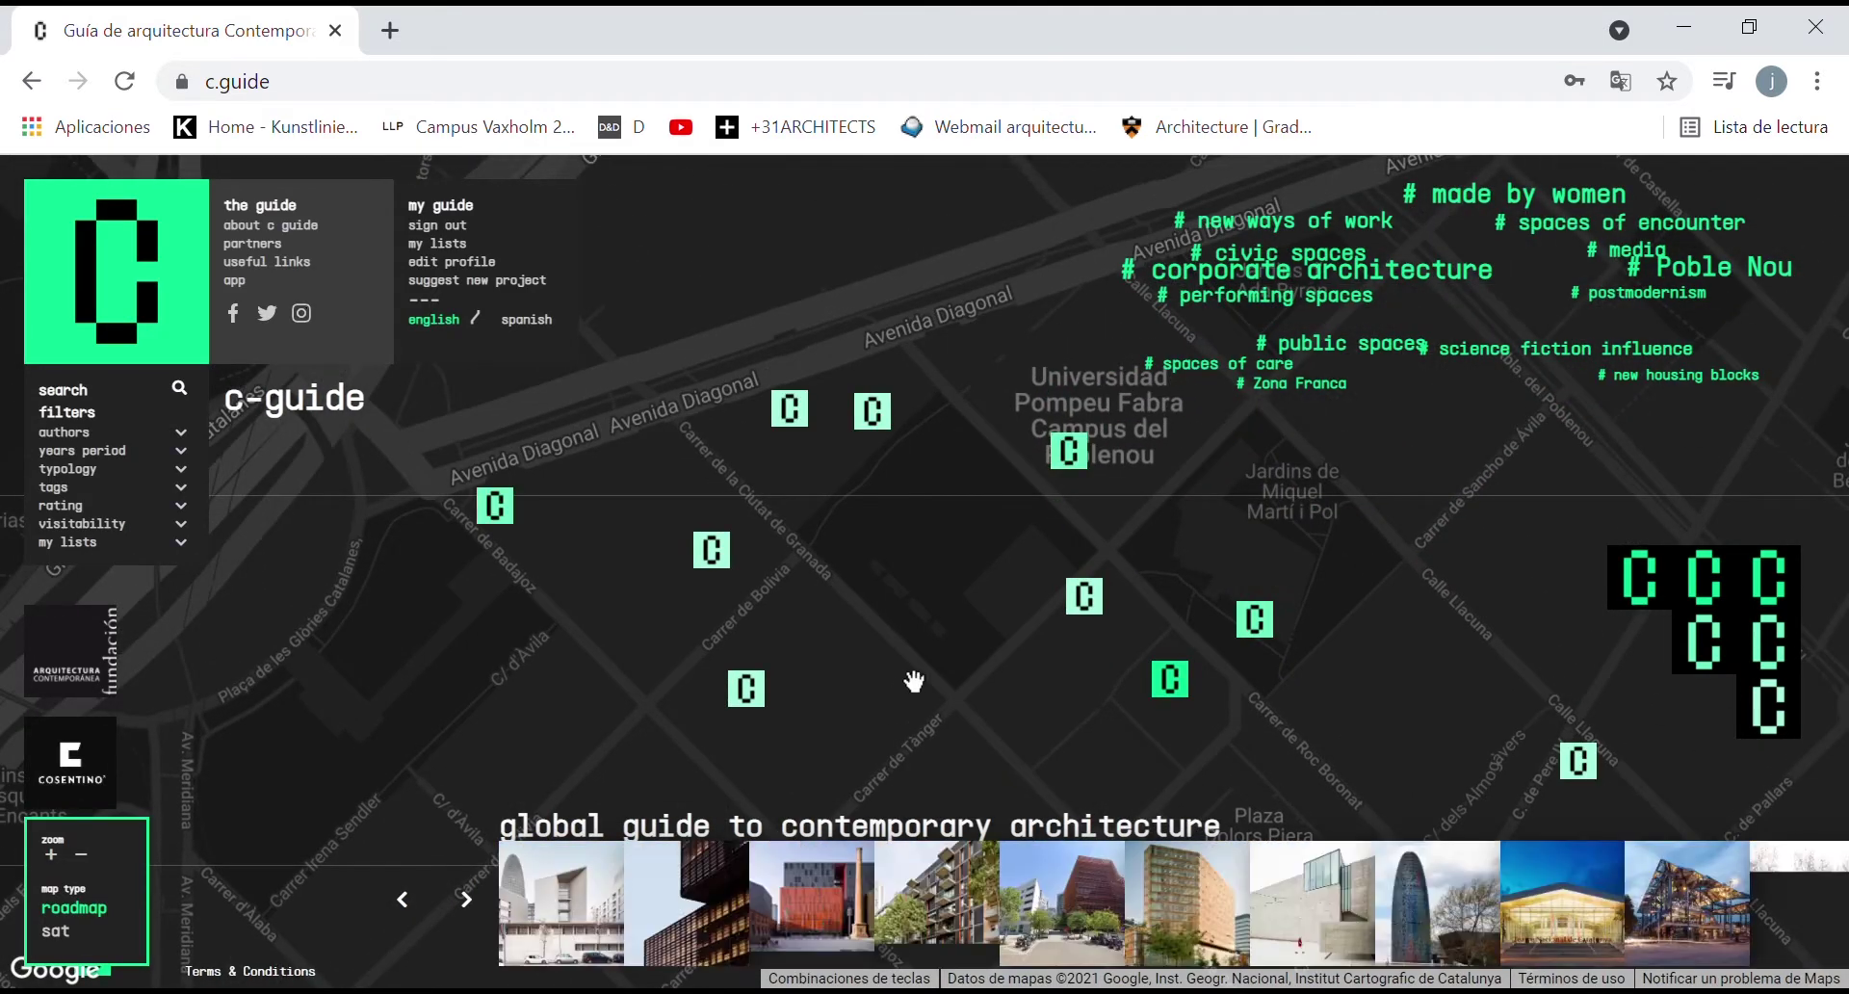
pyautogui.moveTo(916, 619); pyautogui.dragTo(1100, 684)
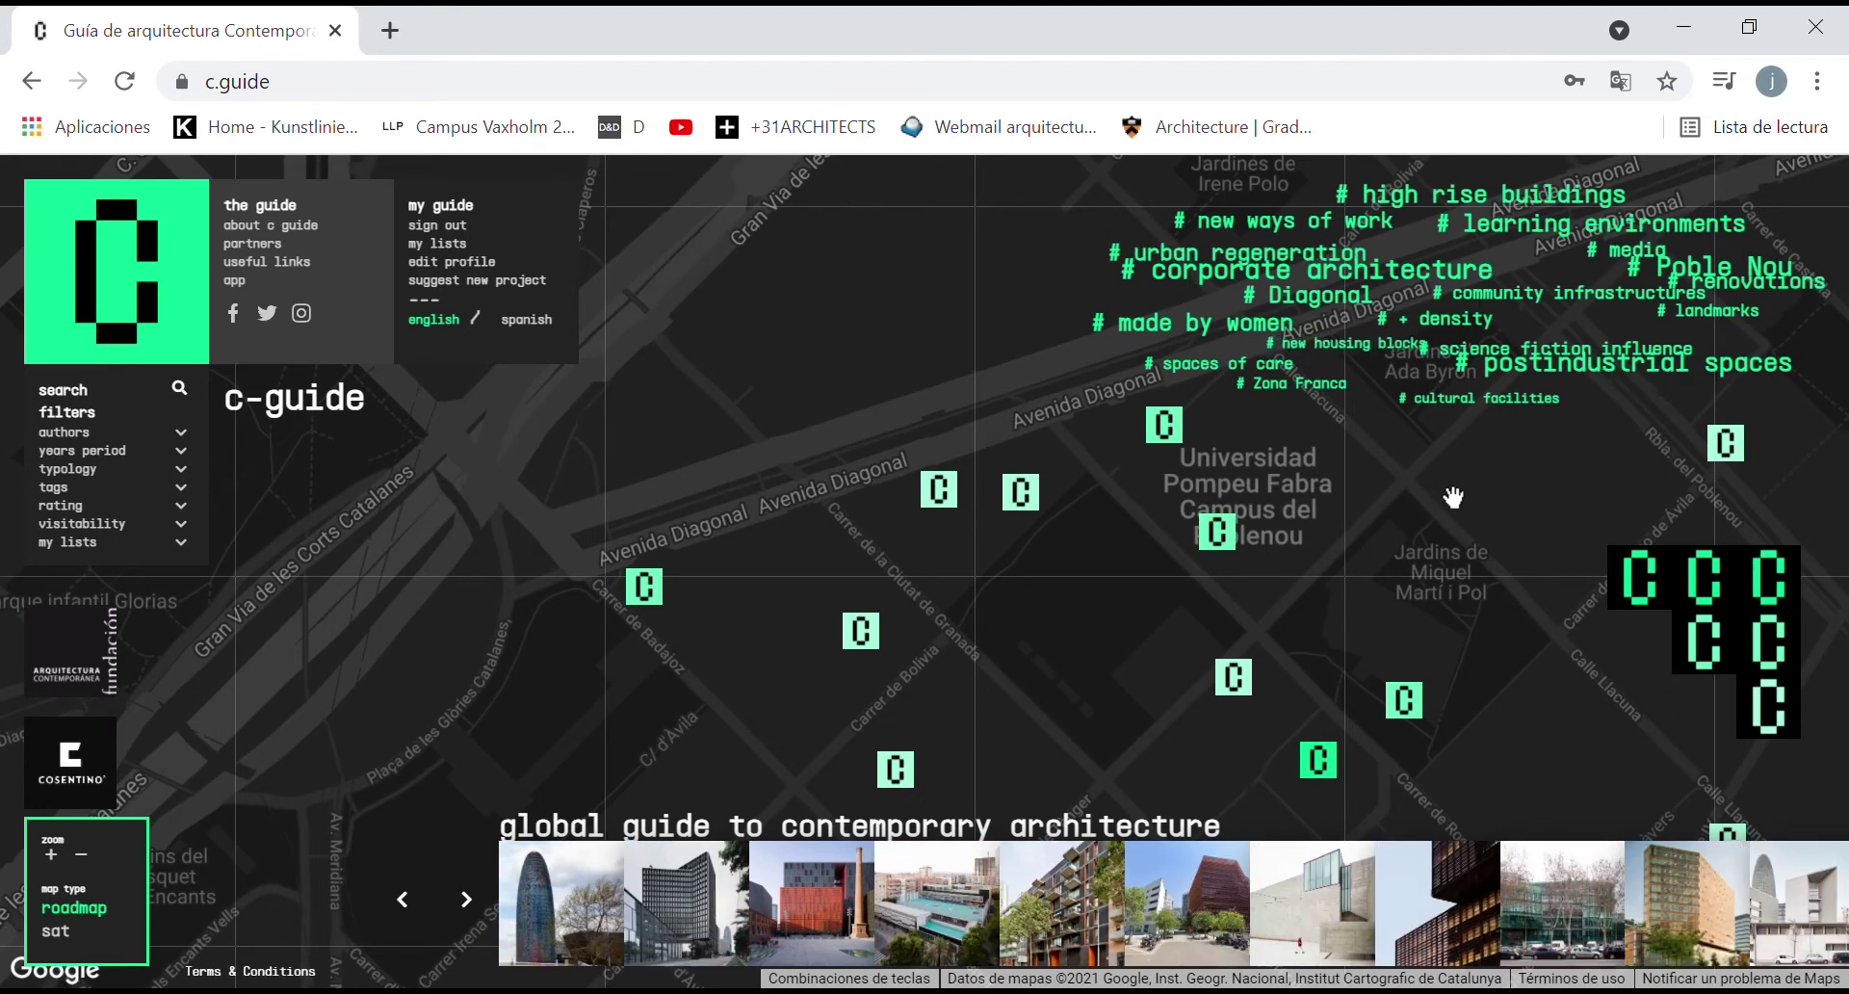
pyautogui.click(1517, 376)
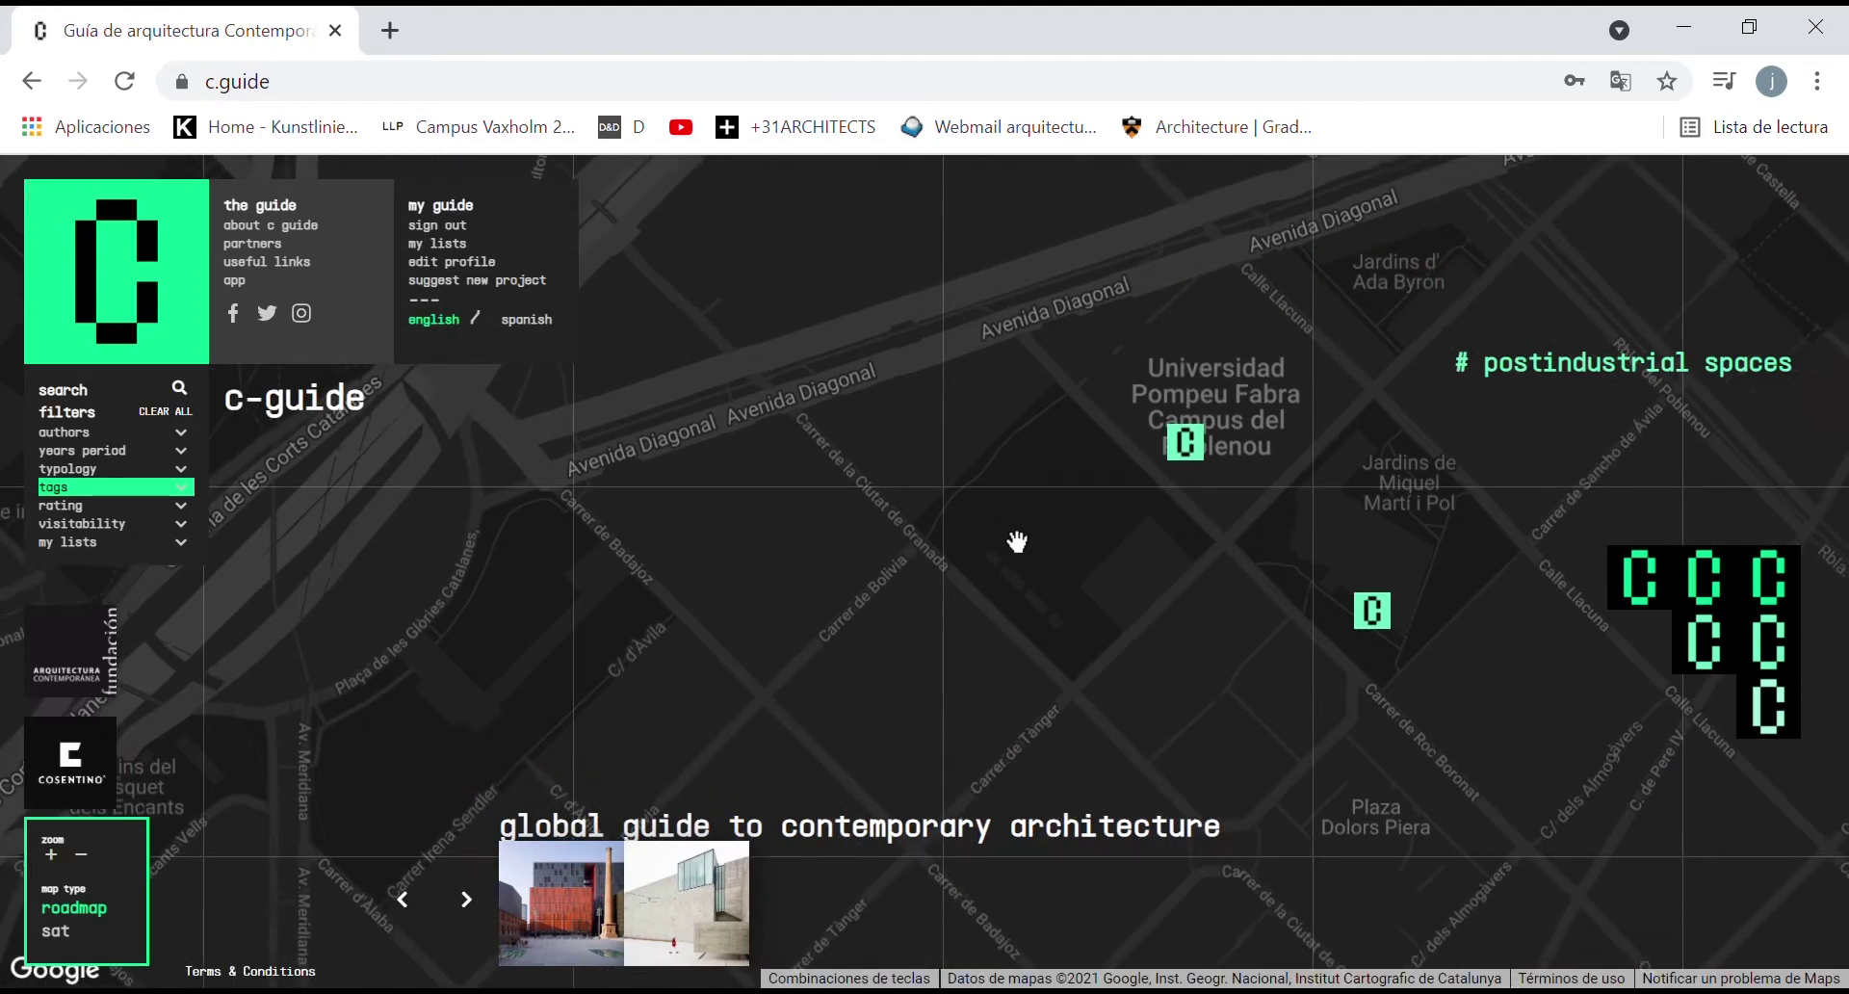
# Step: Zoom out to a world view of the # postindustrial spaces matches
pyautogui.scroll(-1, 1017, 541)
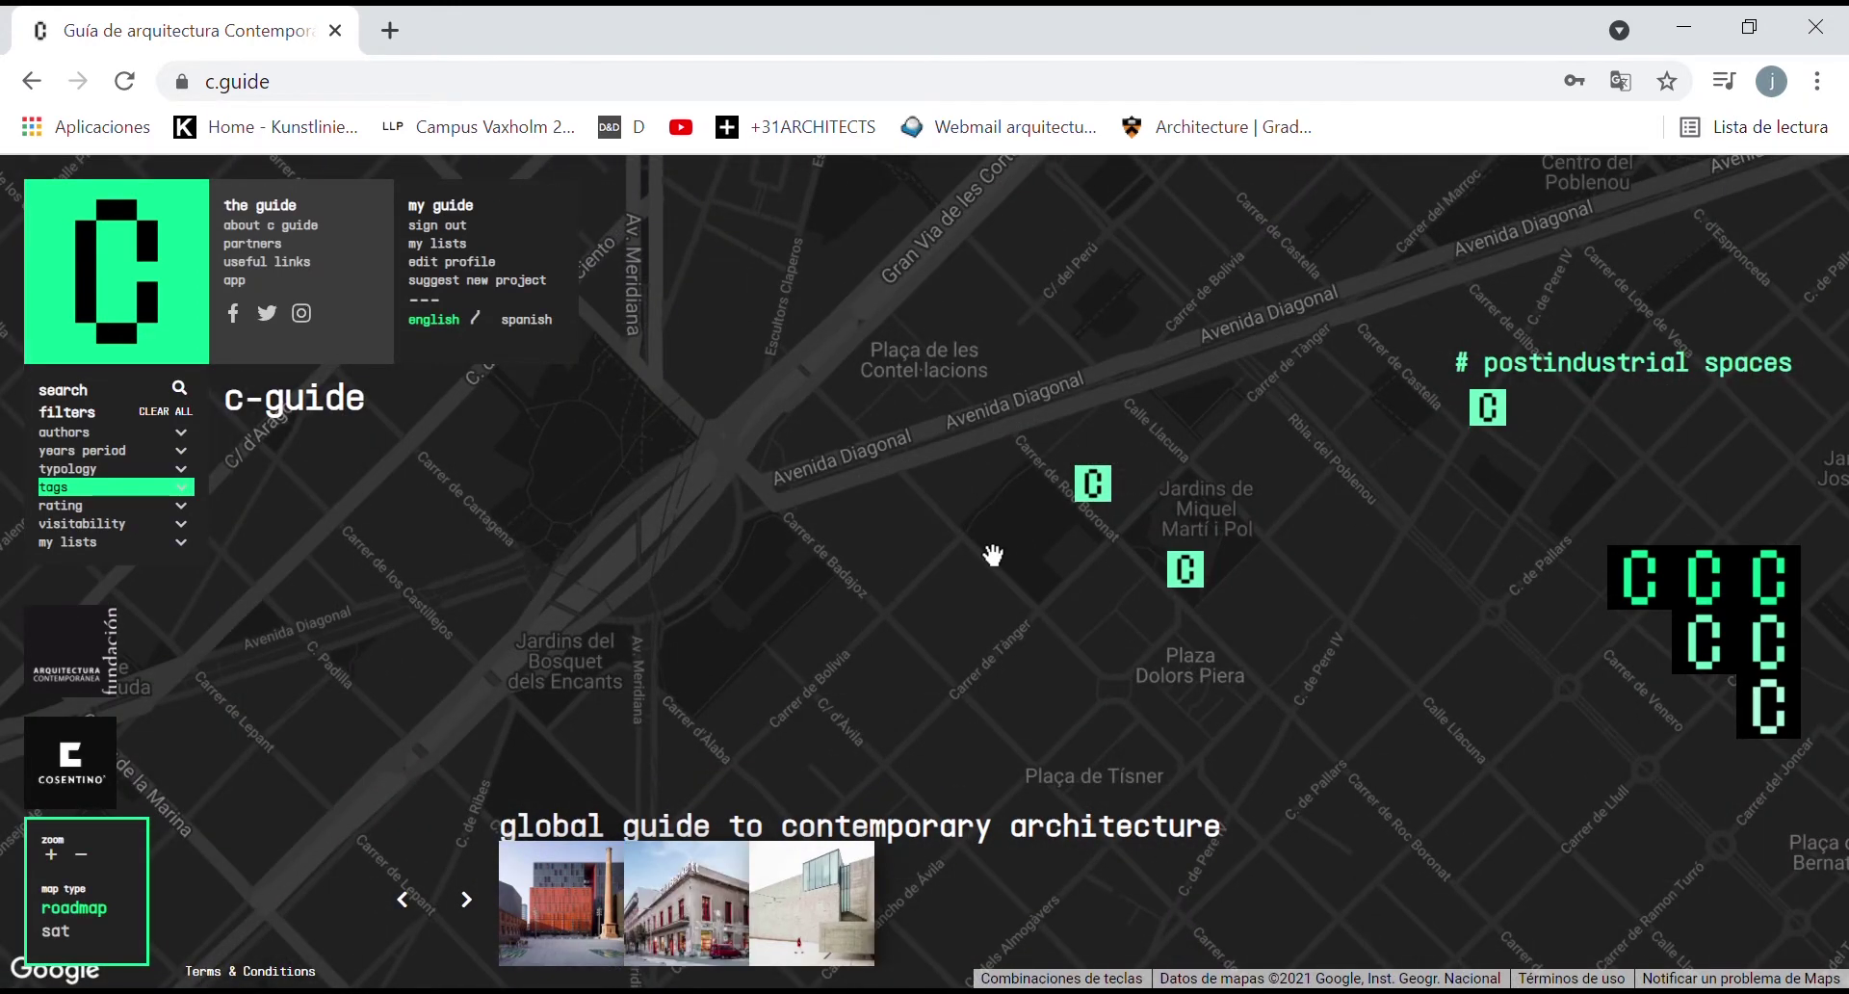
pyautogui.scroll(-1, 993, 556)
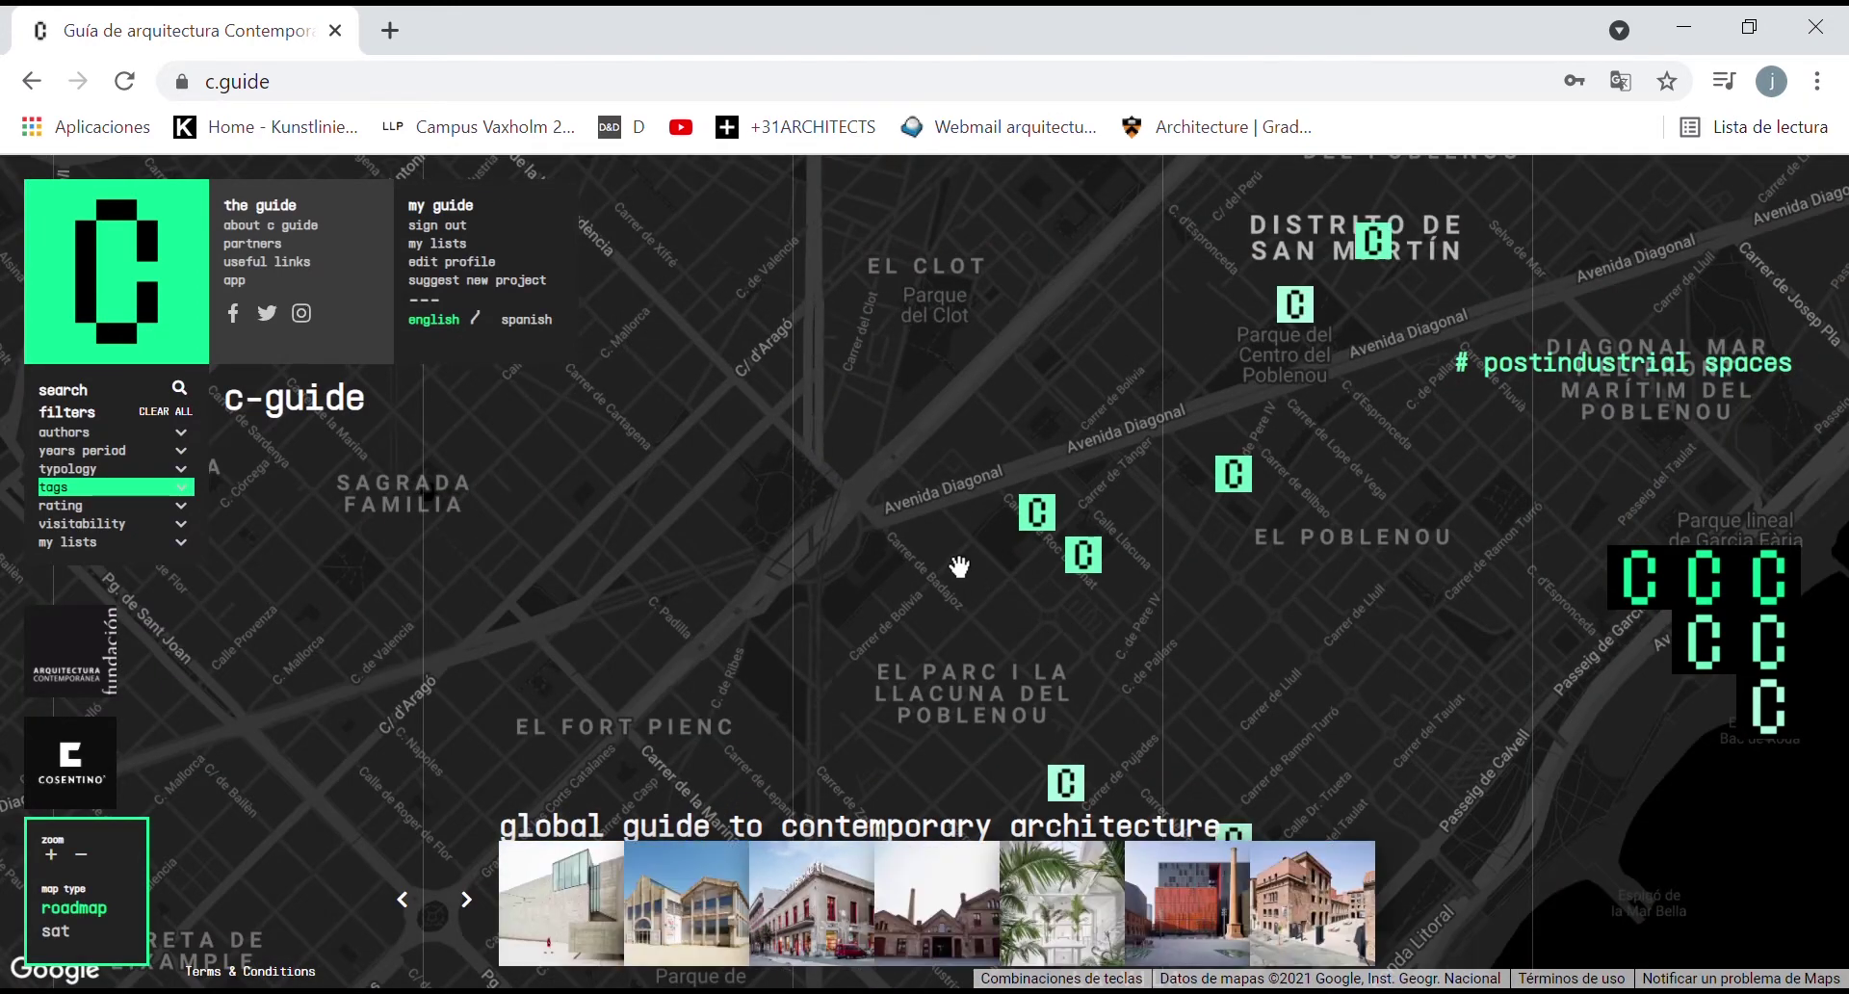
pyautogui.scroll(-1, 960, 569)
pyautogui.scroll(-1, 961, 567)
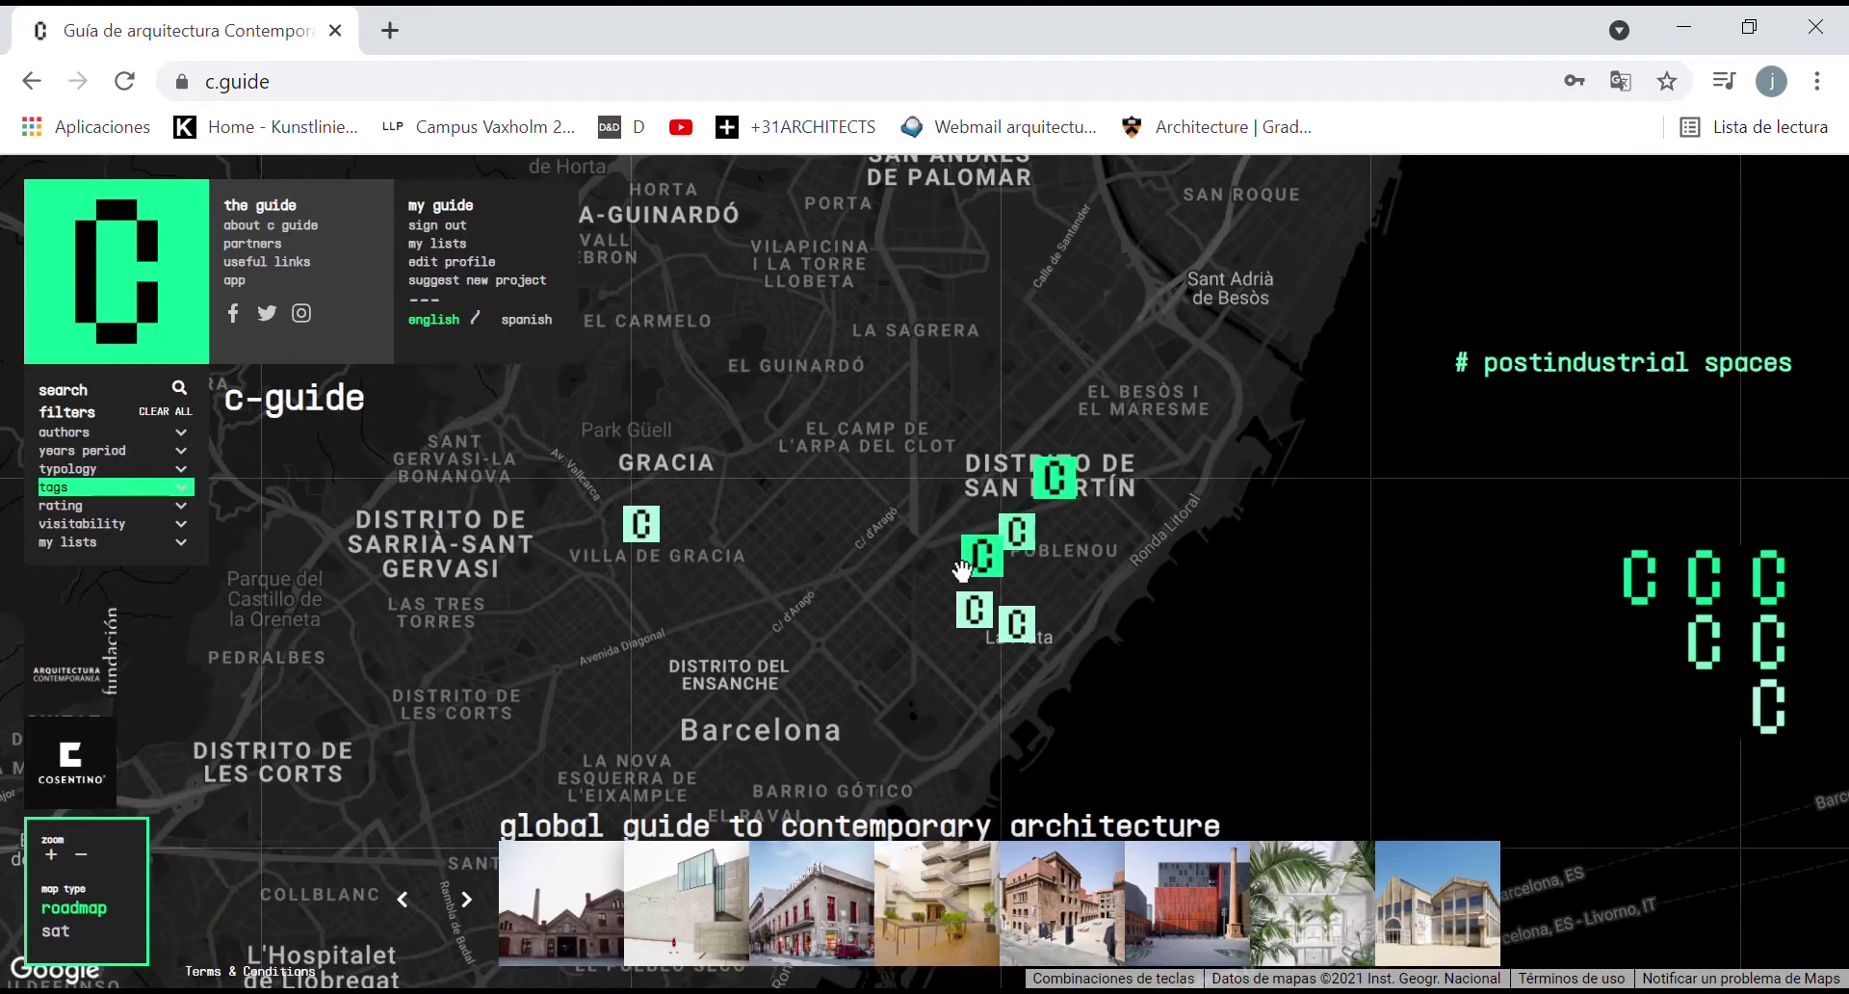
pyautogui.scroll(-2, 941, 575)
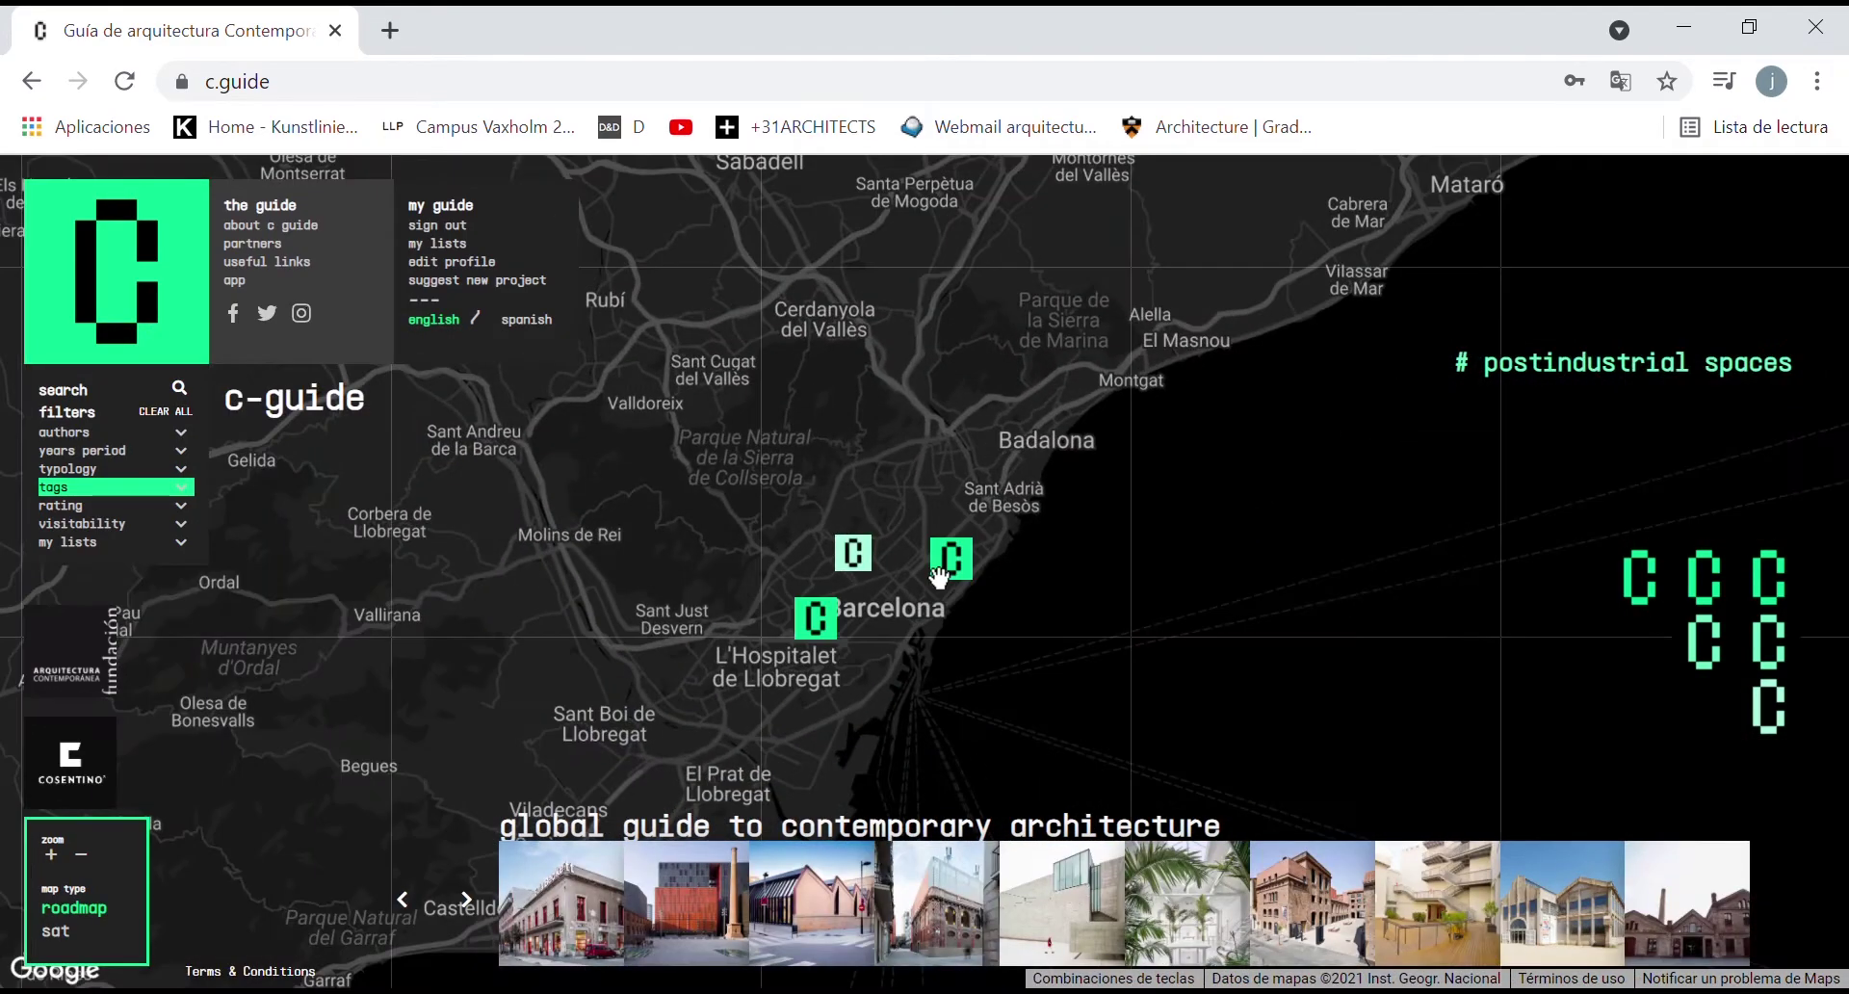
pyautogui.scroll(-4, 939, 576)
pyautogui.scroll(-3, 941, 583)
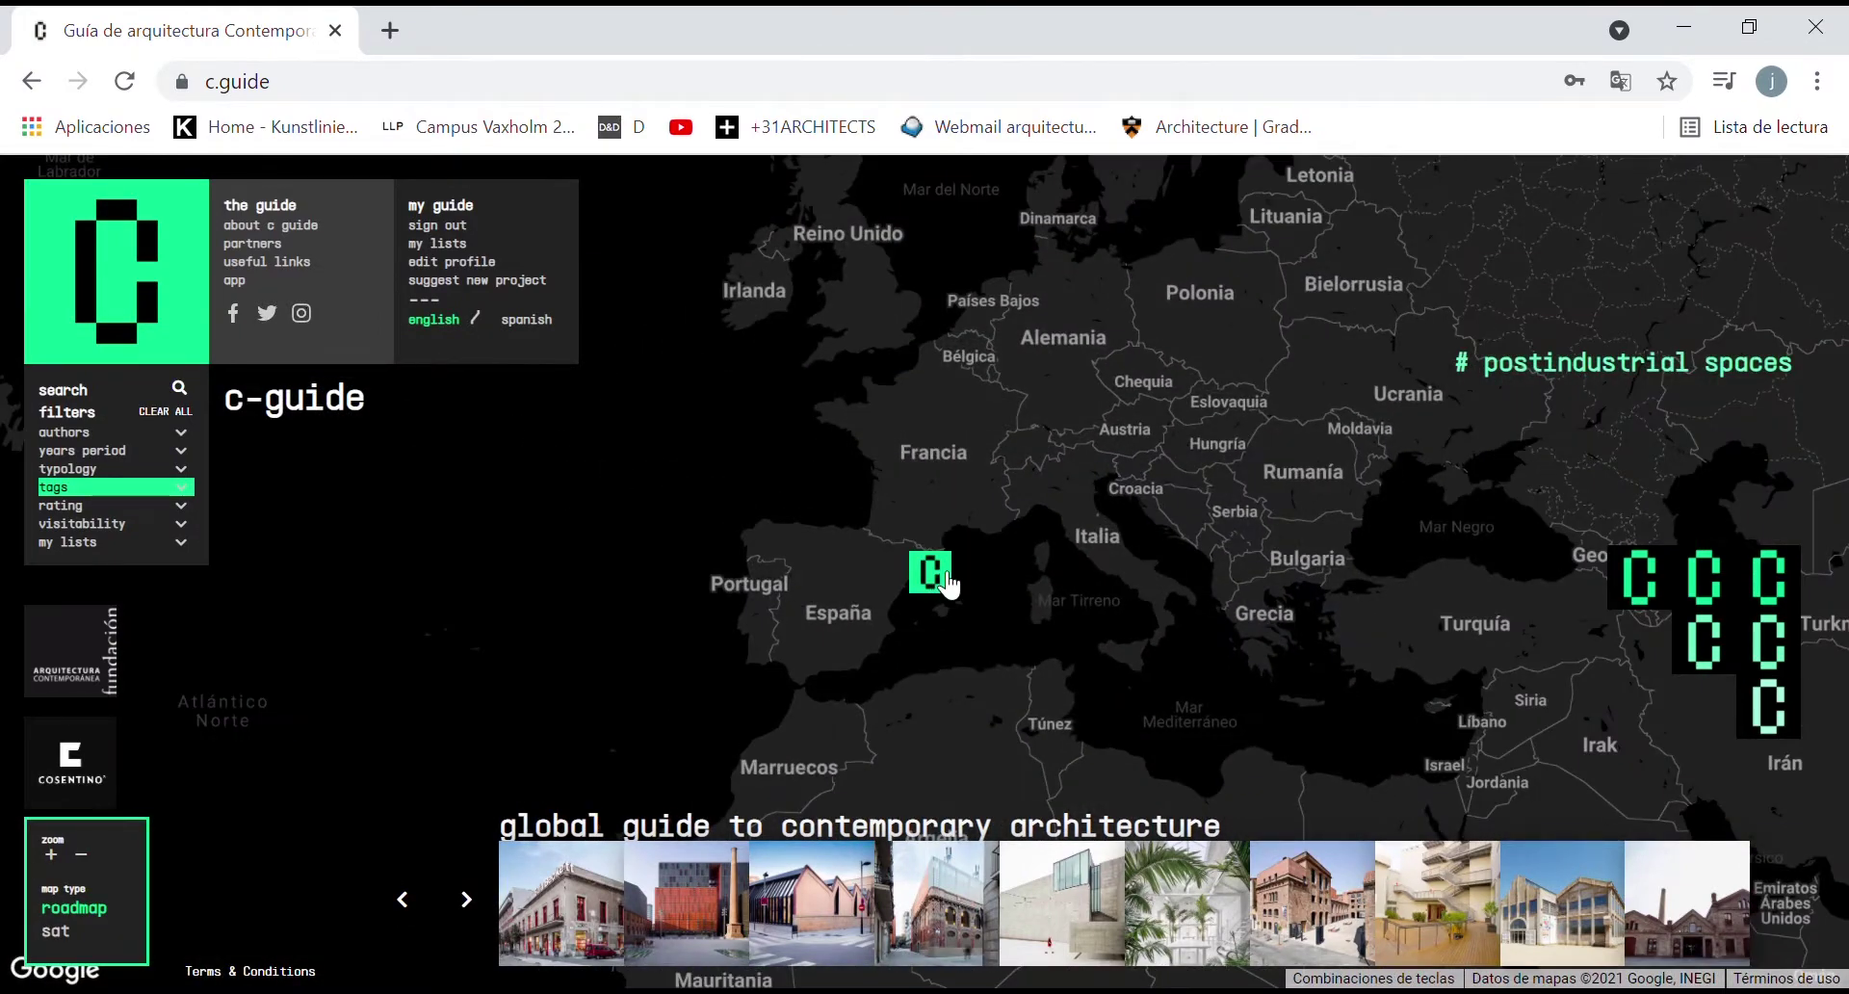
pyautogui.scroll(-1, 1065, 549)
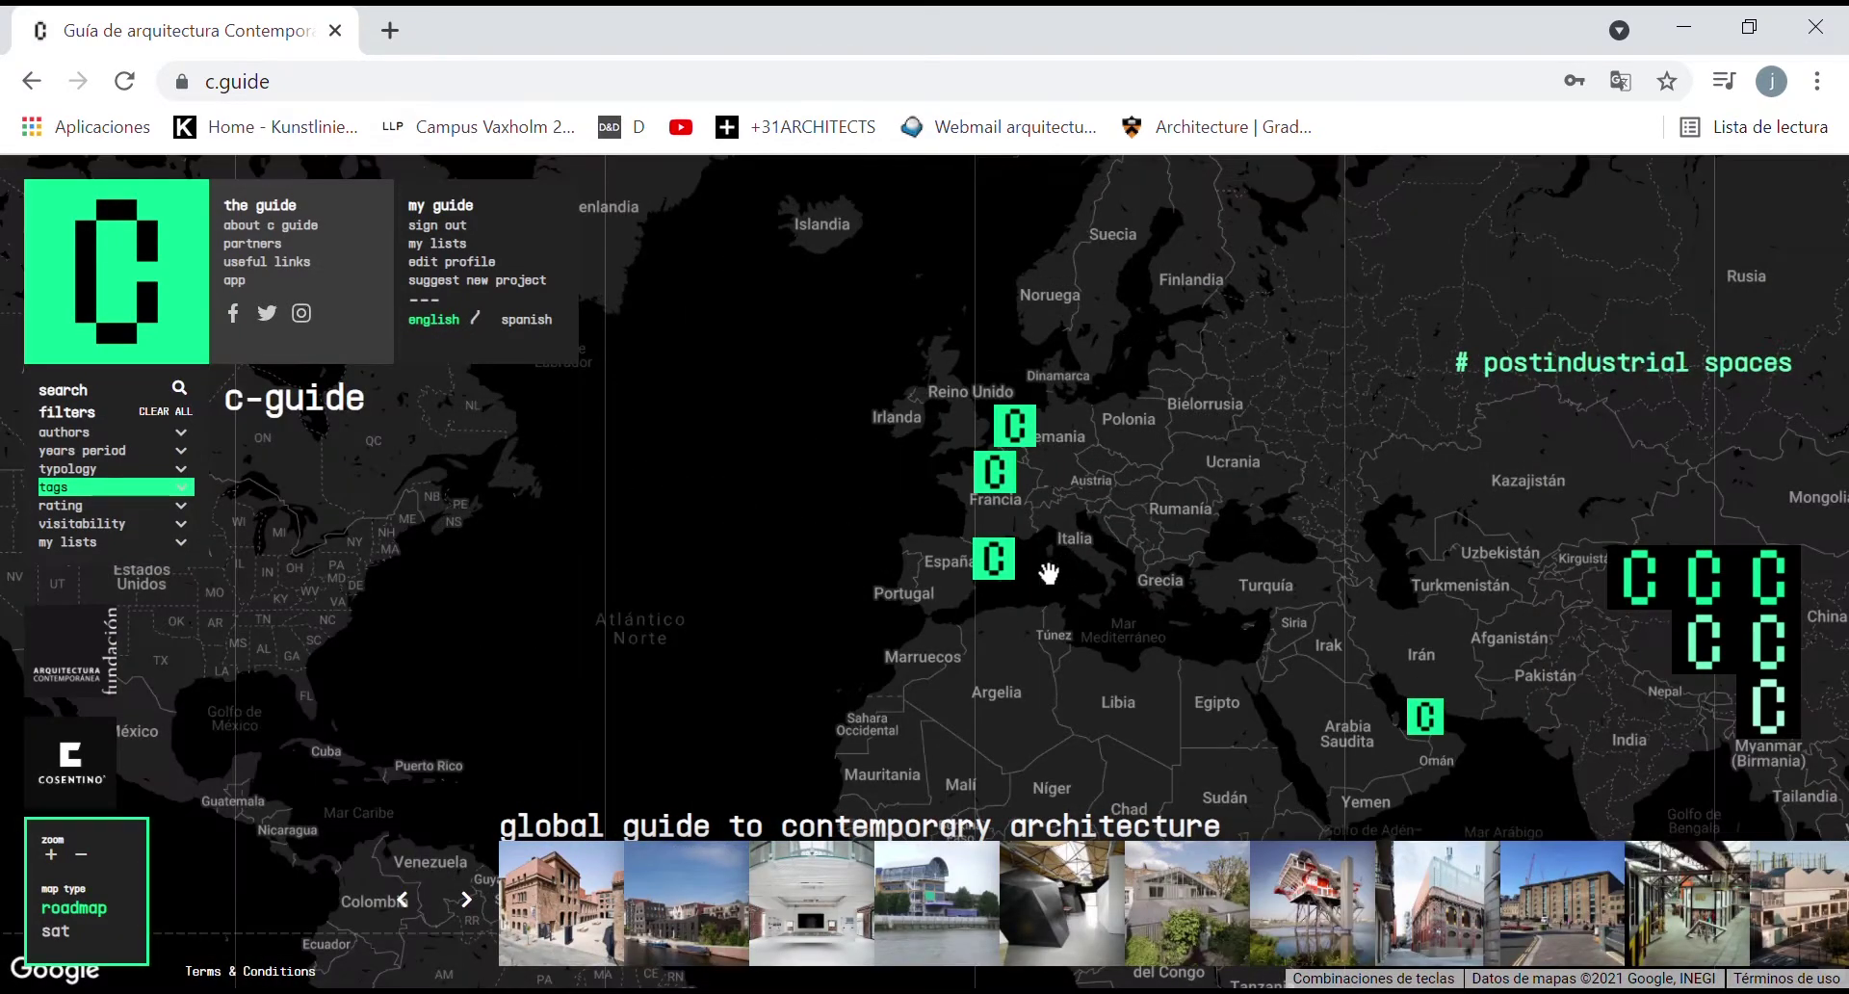
# Step: Pan from North America back to Europe and zoom into eastern Spain
pyautogui.moveTo(789, 632); pyautogui.dragTo(1101, 591)
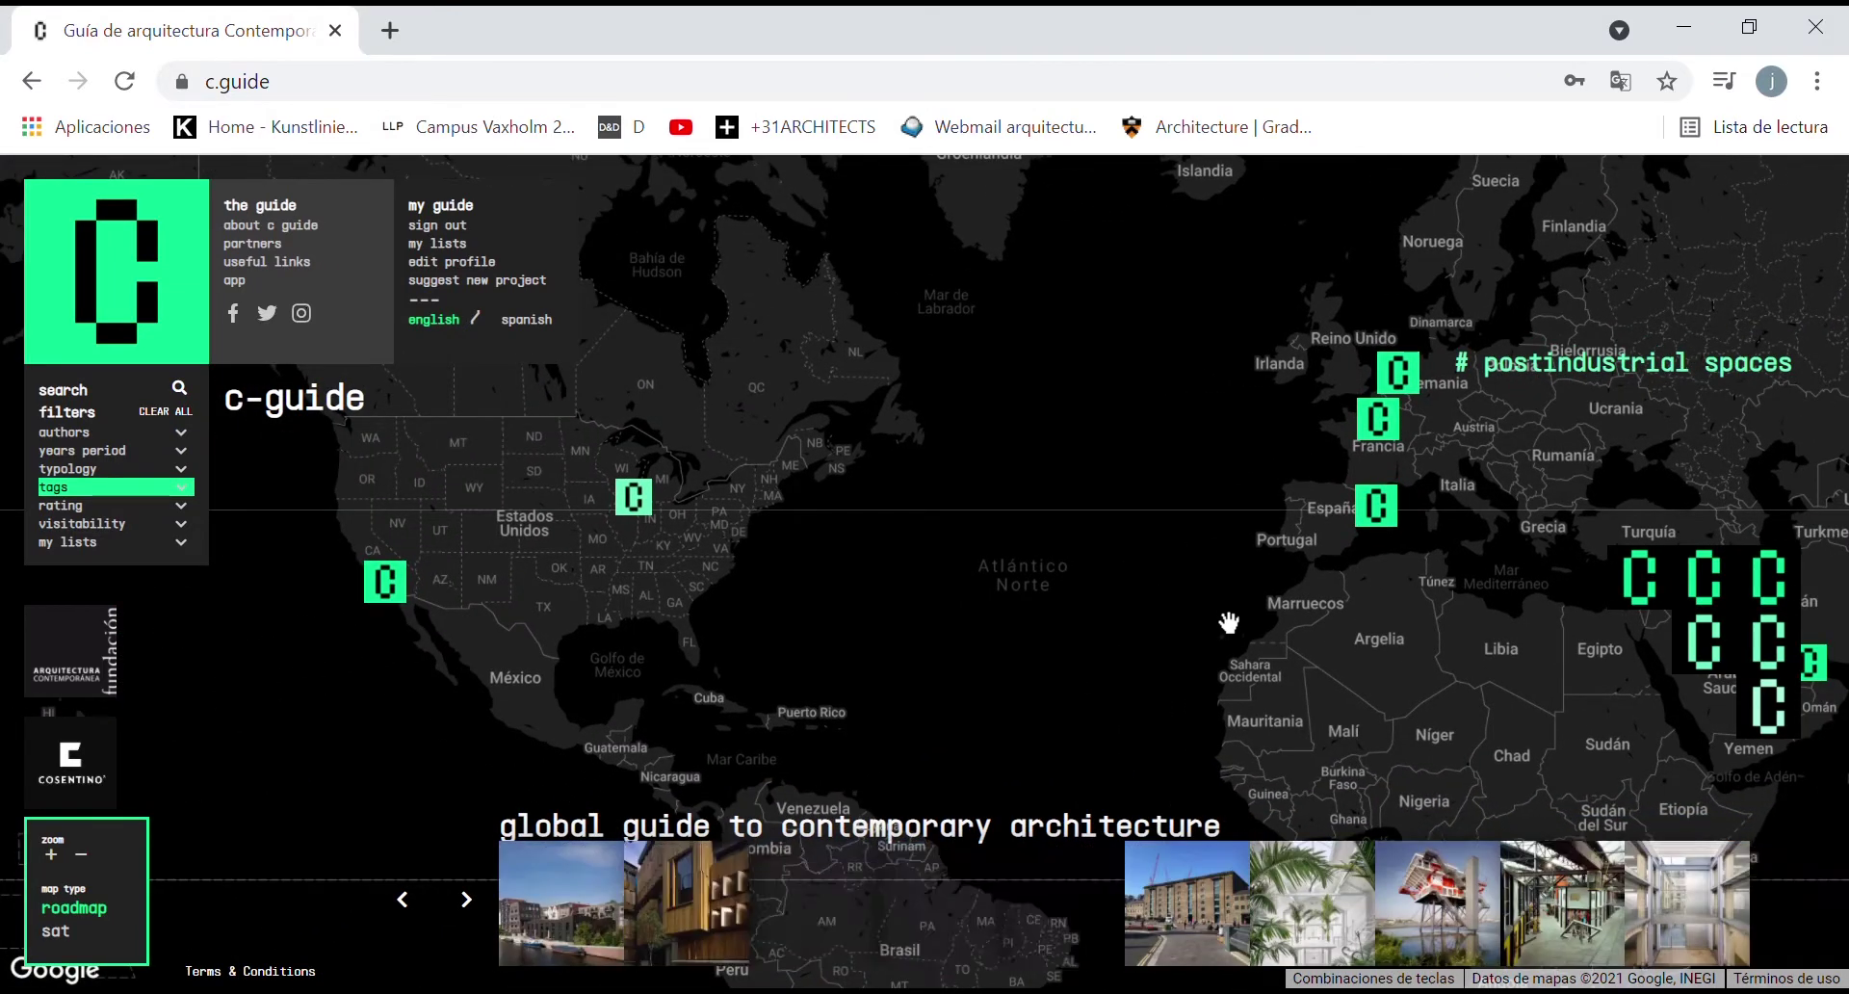
pyautogui.moveTo(1226, 623); pyautogui.dragTo(896, 611)
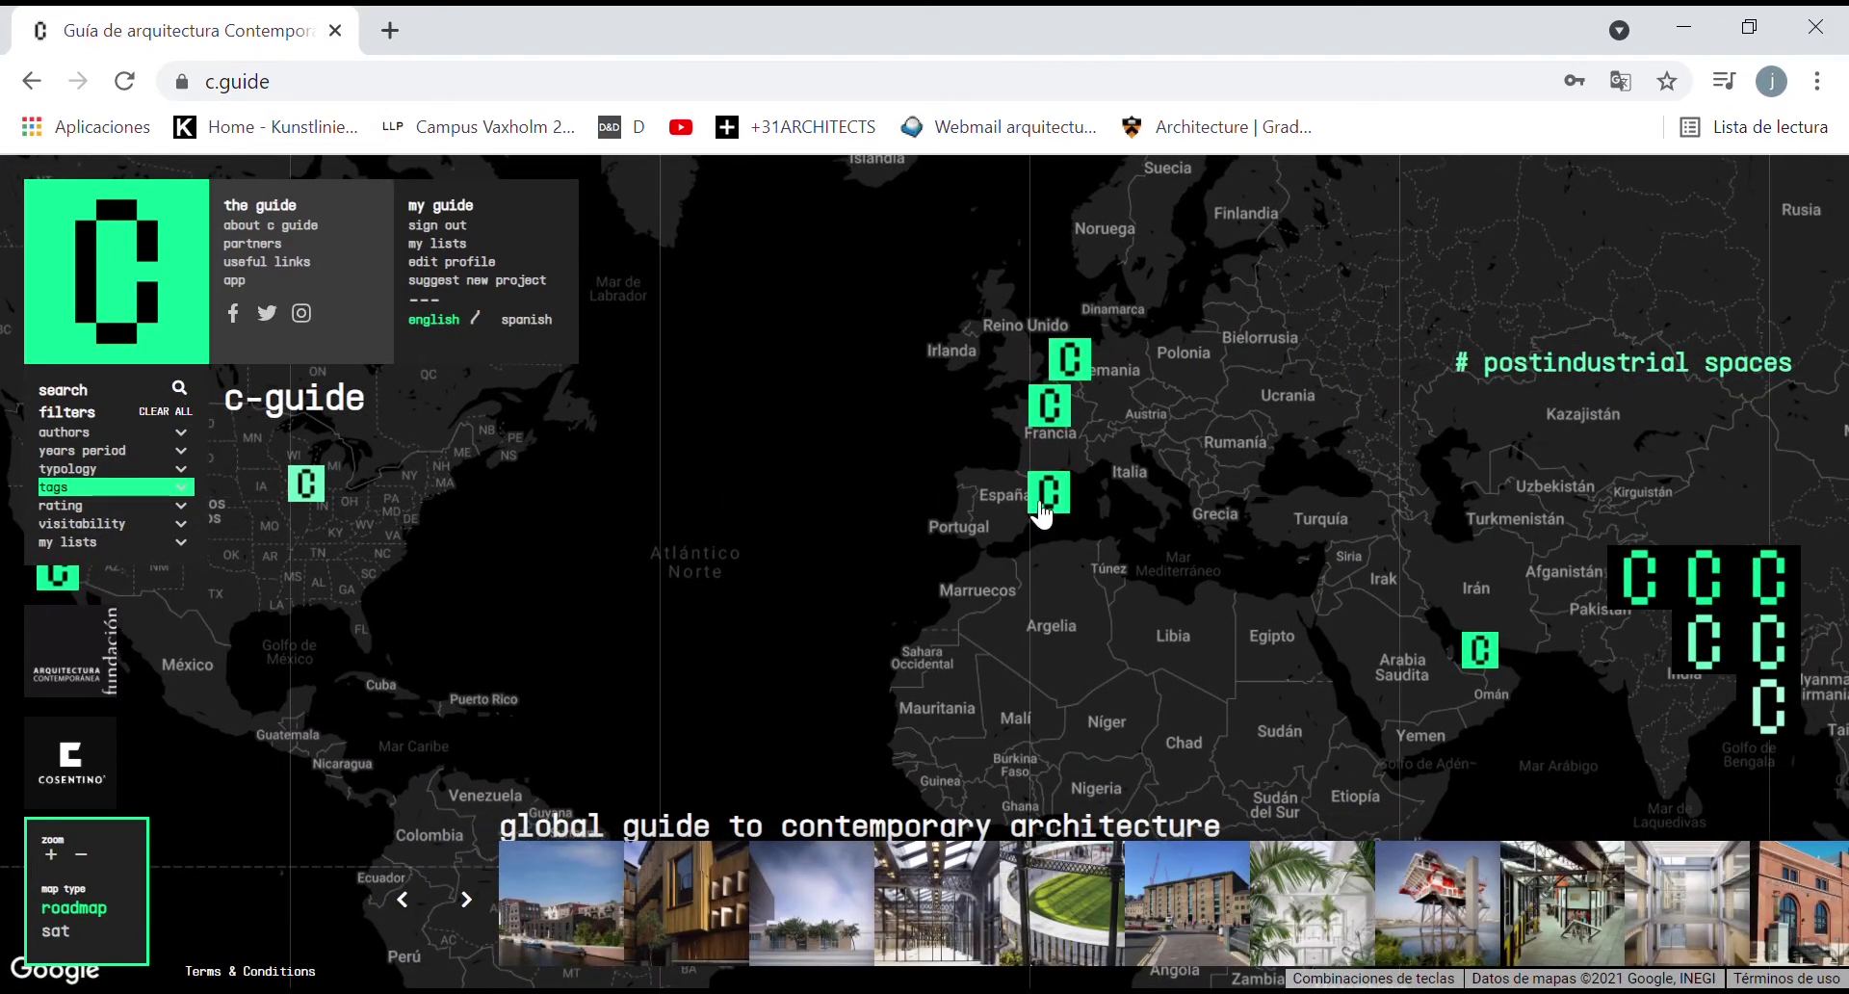
pyautogui.scroll(3, 1041, 512)
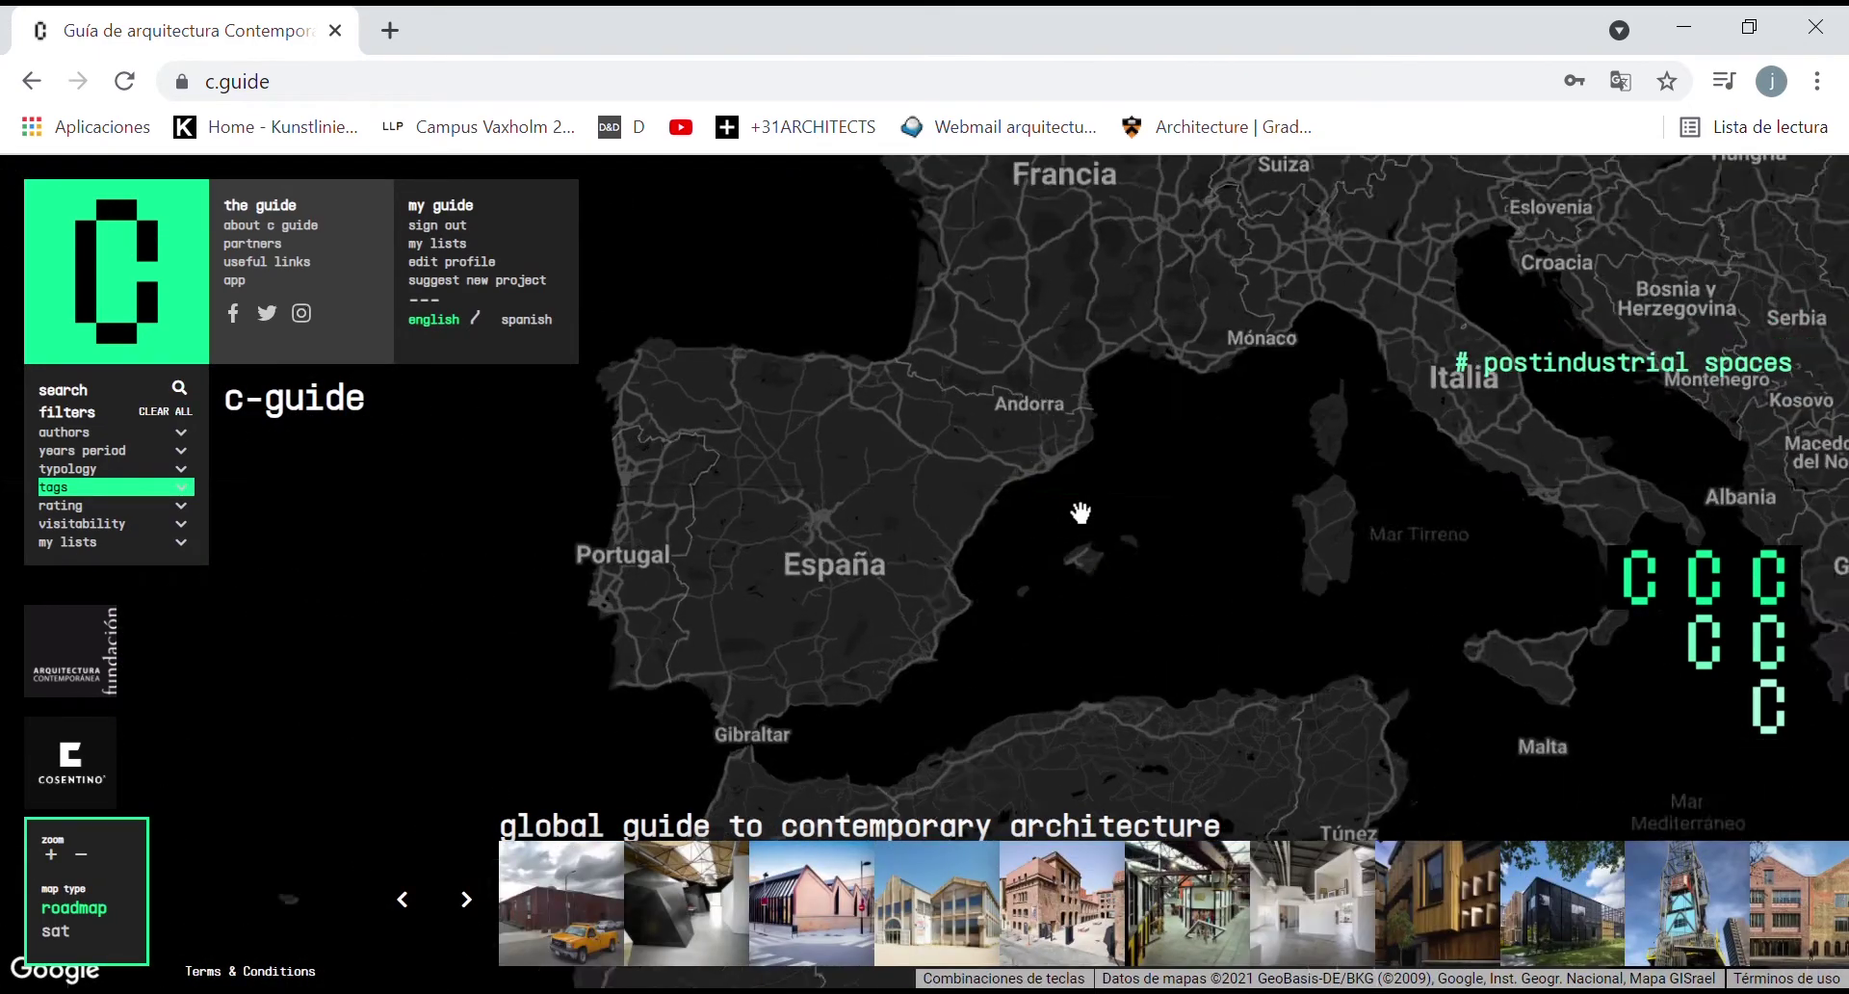
pyautogui.scroll(1, 1080, 513)
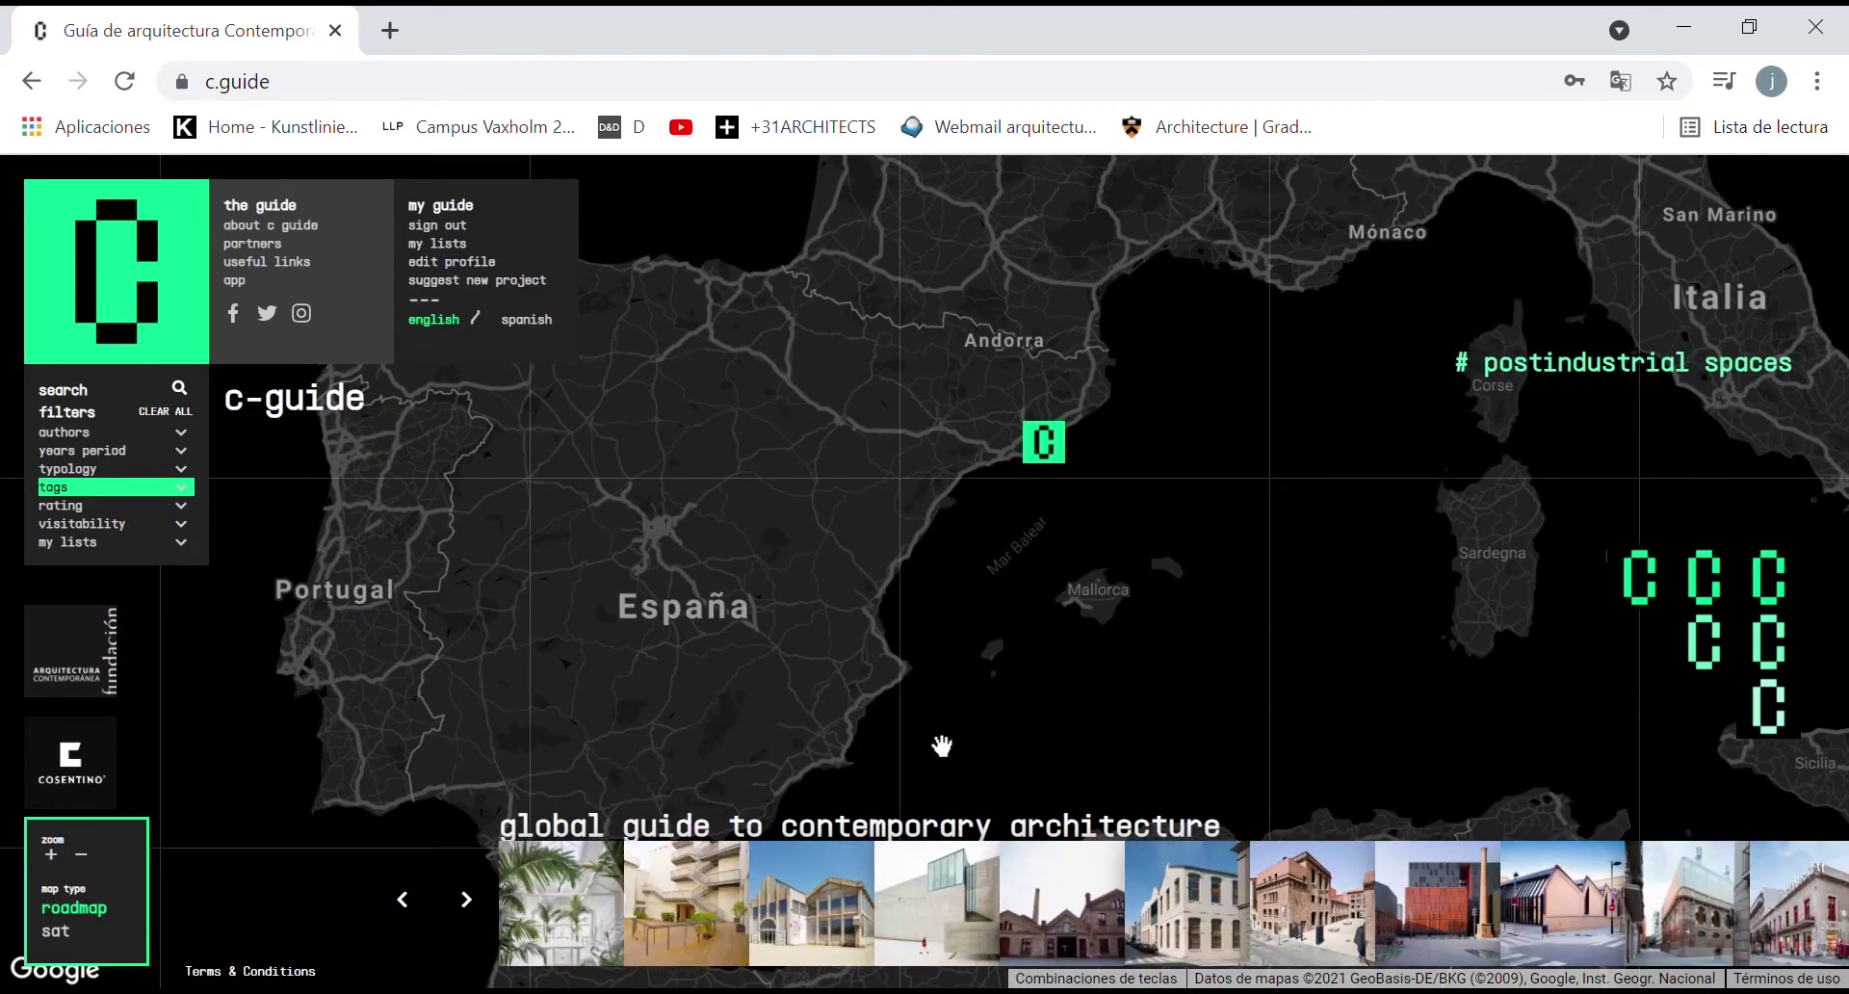
# Step: Open the Can Framis Museum project card and view its first gallery photos
pyautogui.moveTo(973, 894)
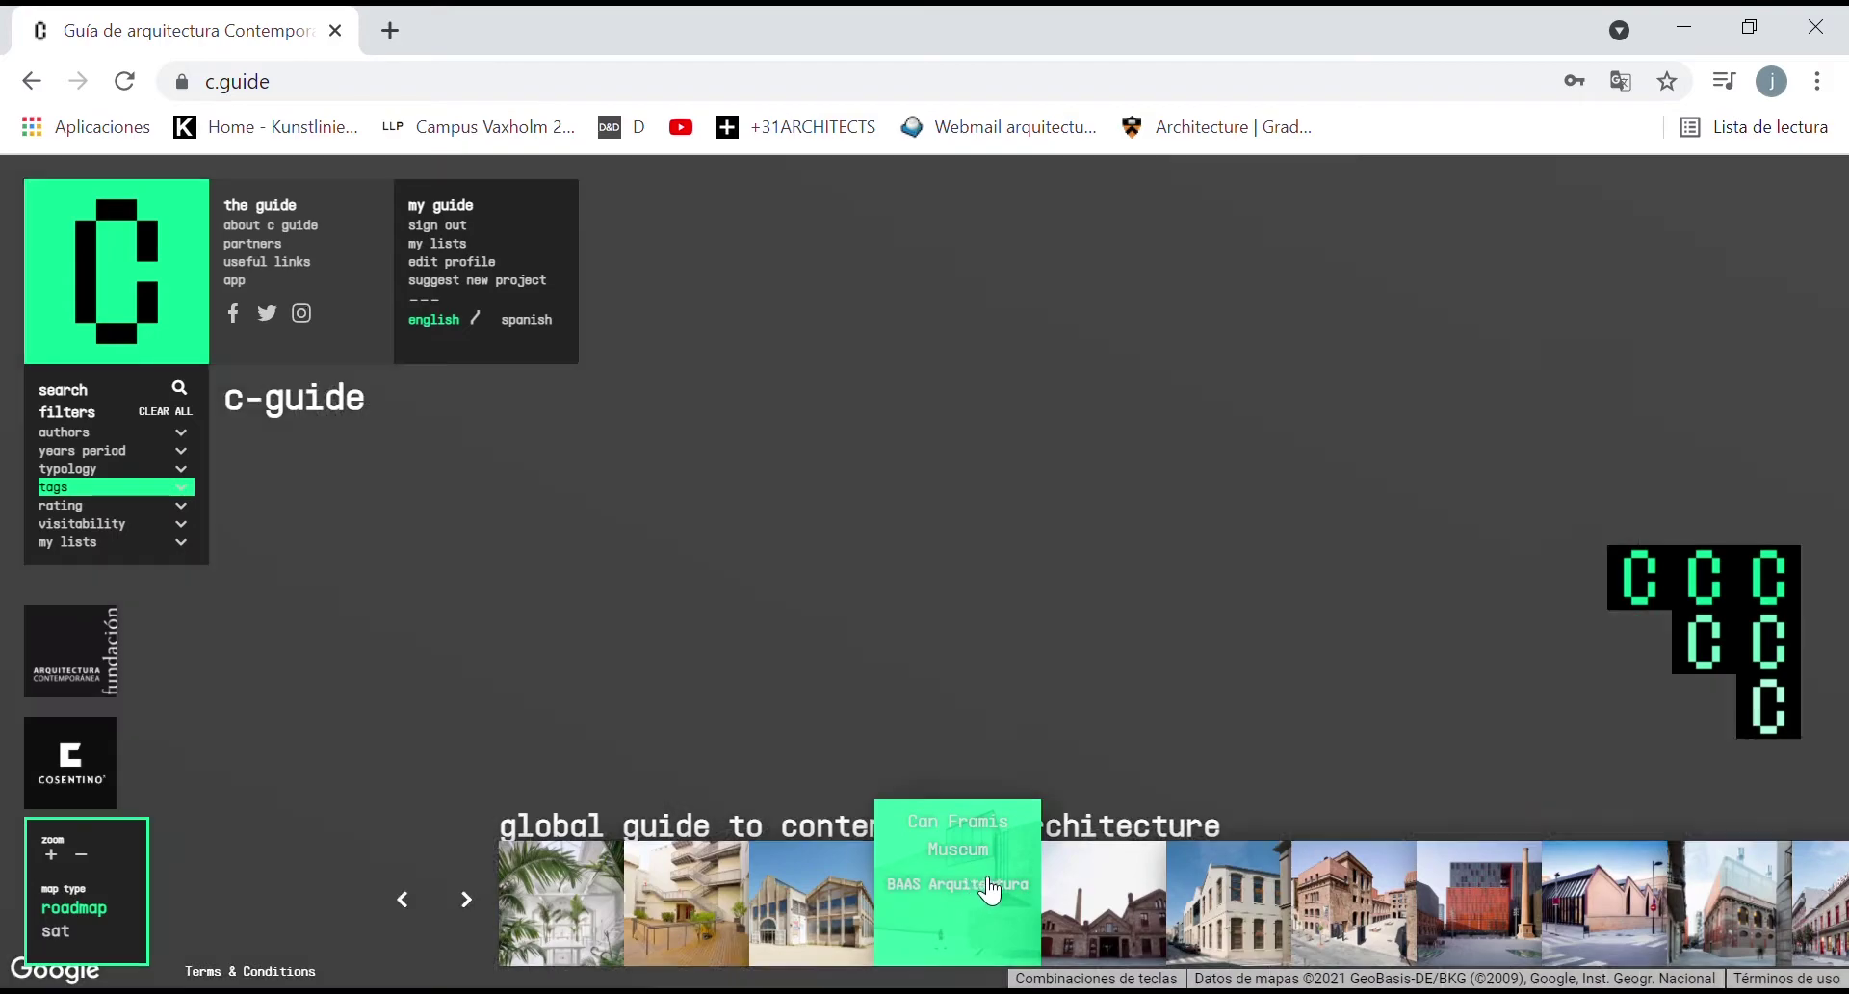
pyautogui.click(975, 888)
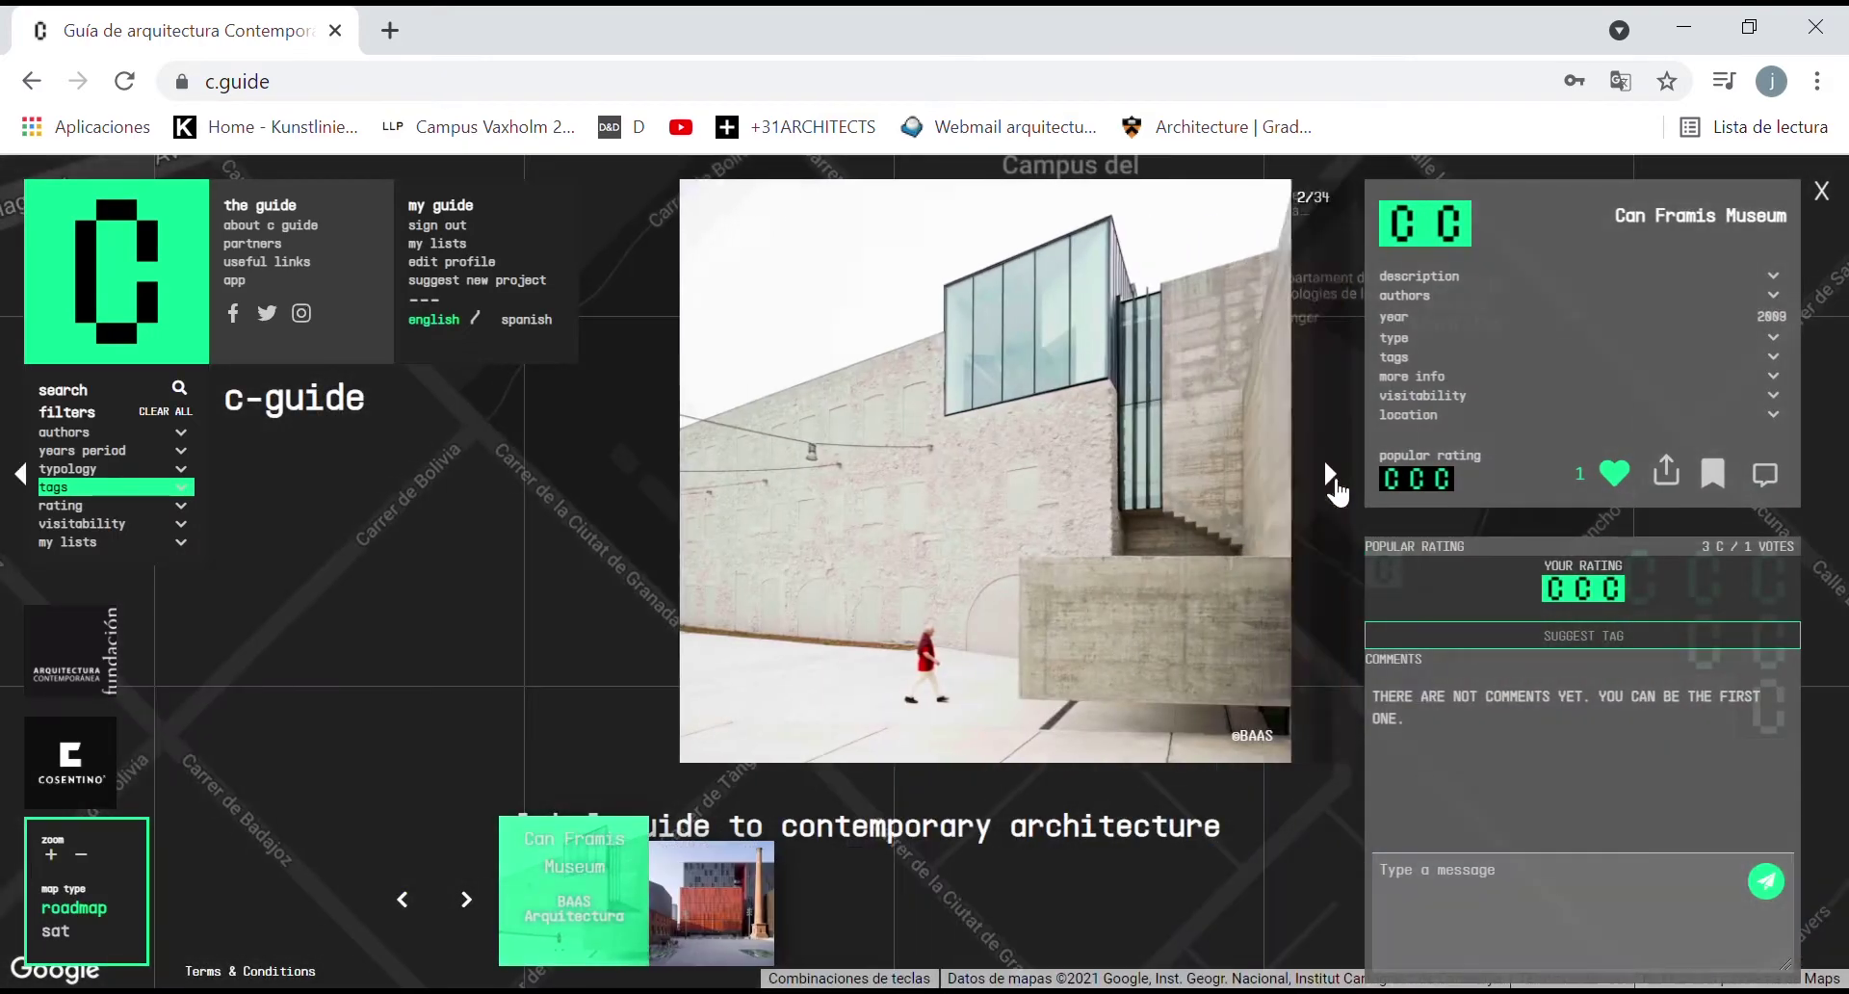
pyautogui.click(1335, 480)
pyautogui.click(1339, 480)
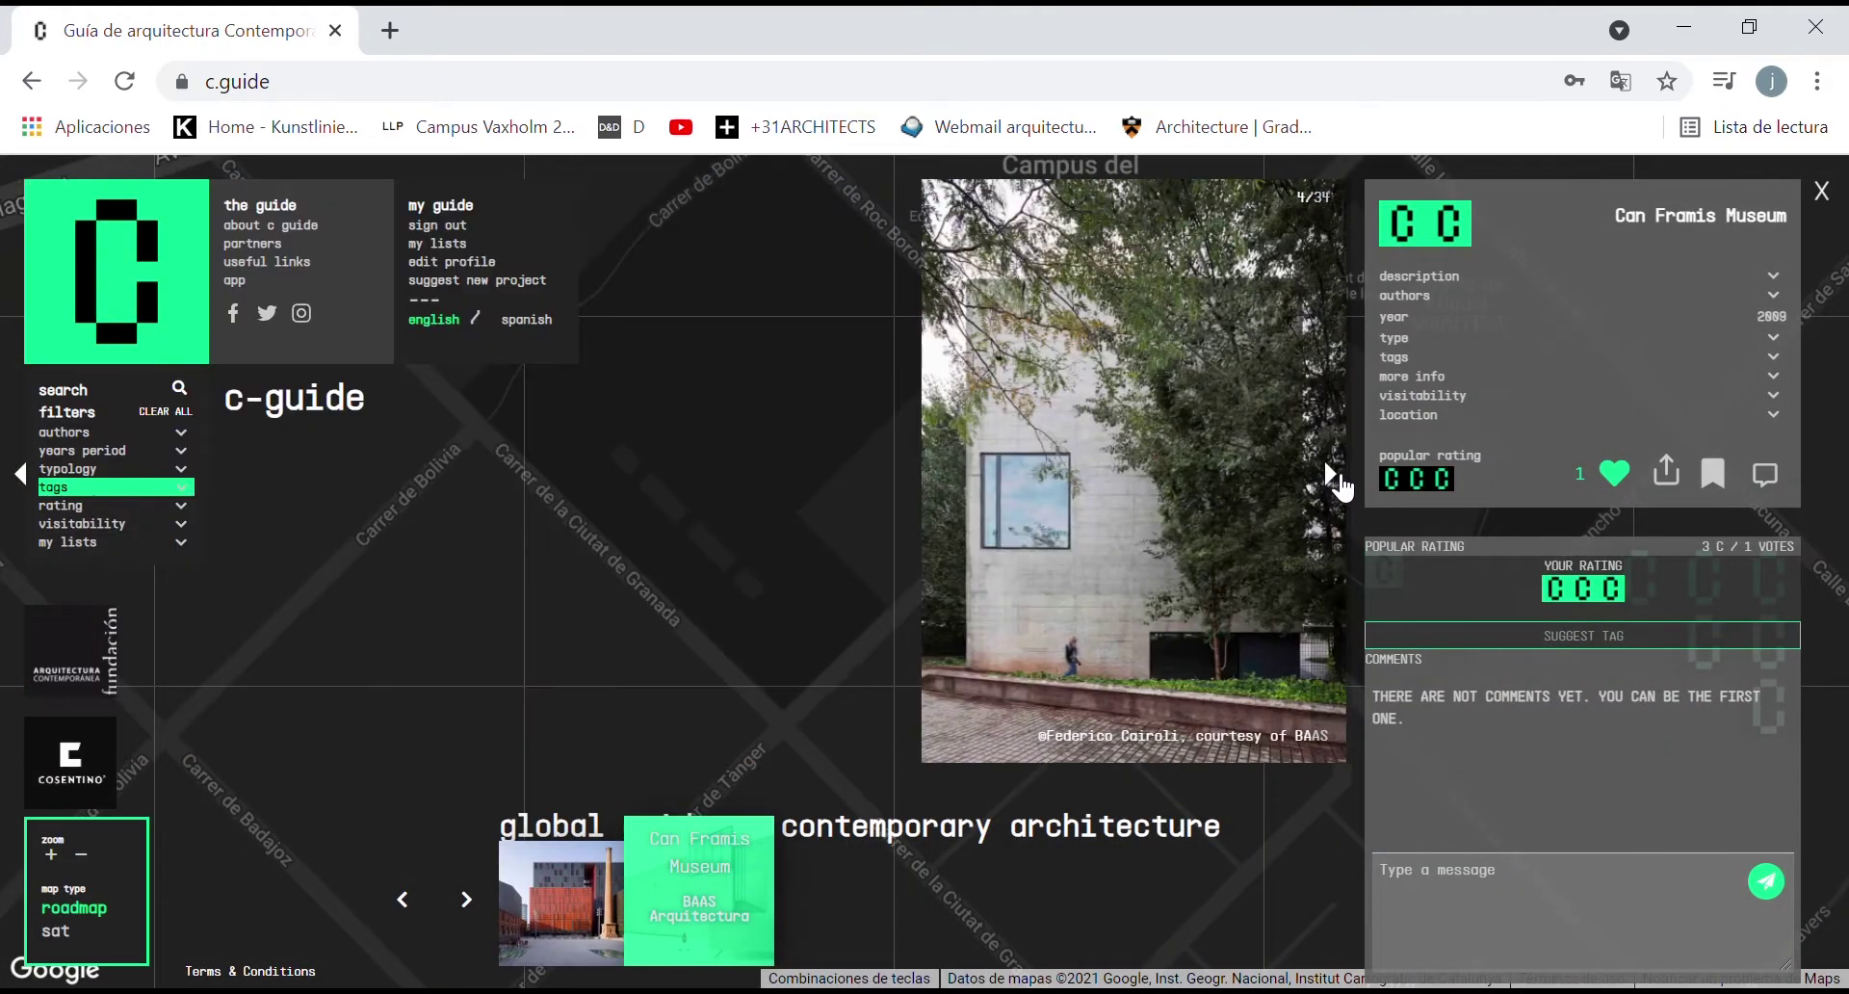
pyautogui.click(1335, 476)
# Step: Browse further through the 34-photo gallery, then open and close the comments section
pyautogui.click(1335, 475)
pyautogui.click(1335, 476)
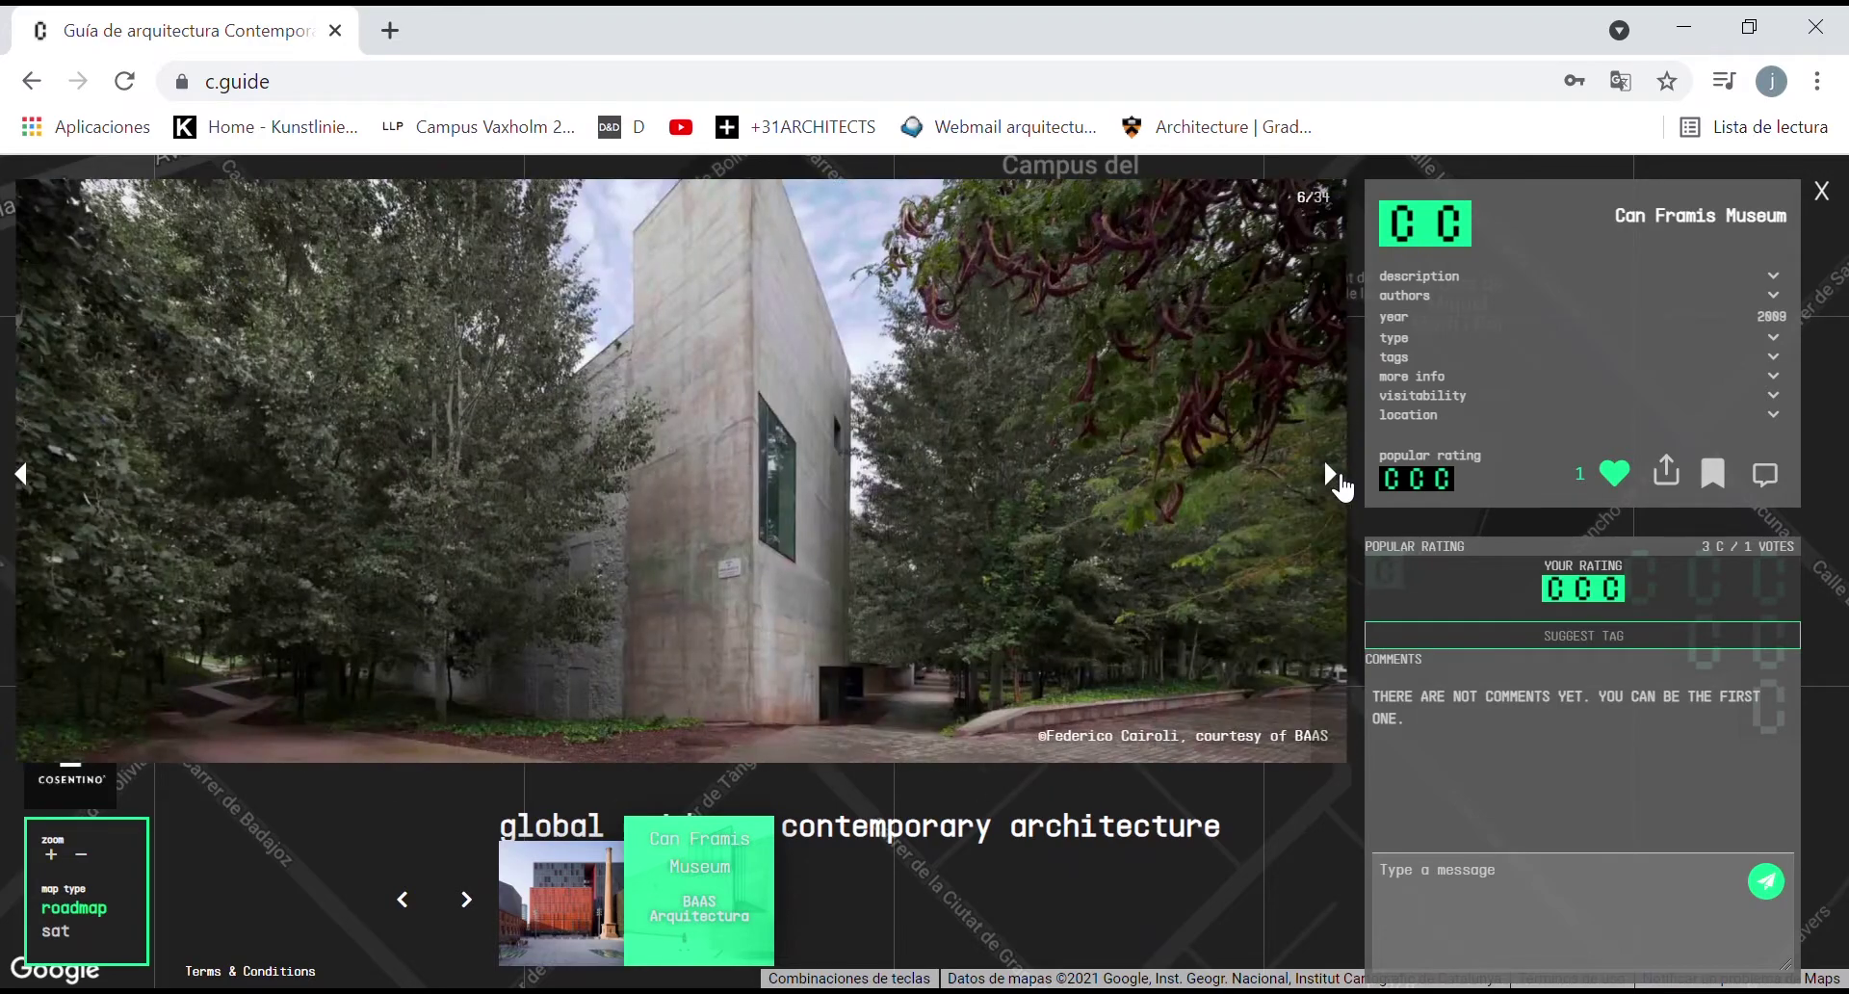
pyautogui.click(1335, 476)
pyautogui.click(1335, 476)
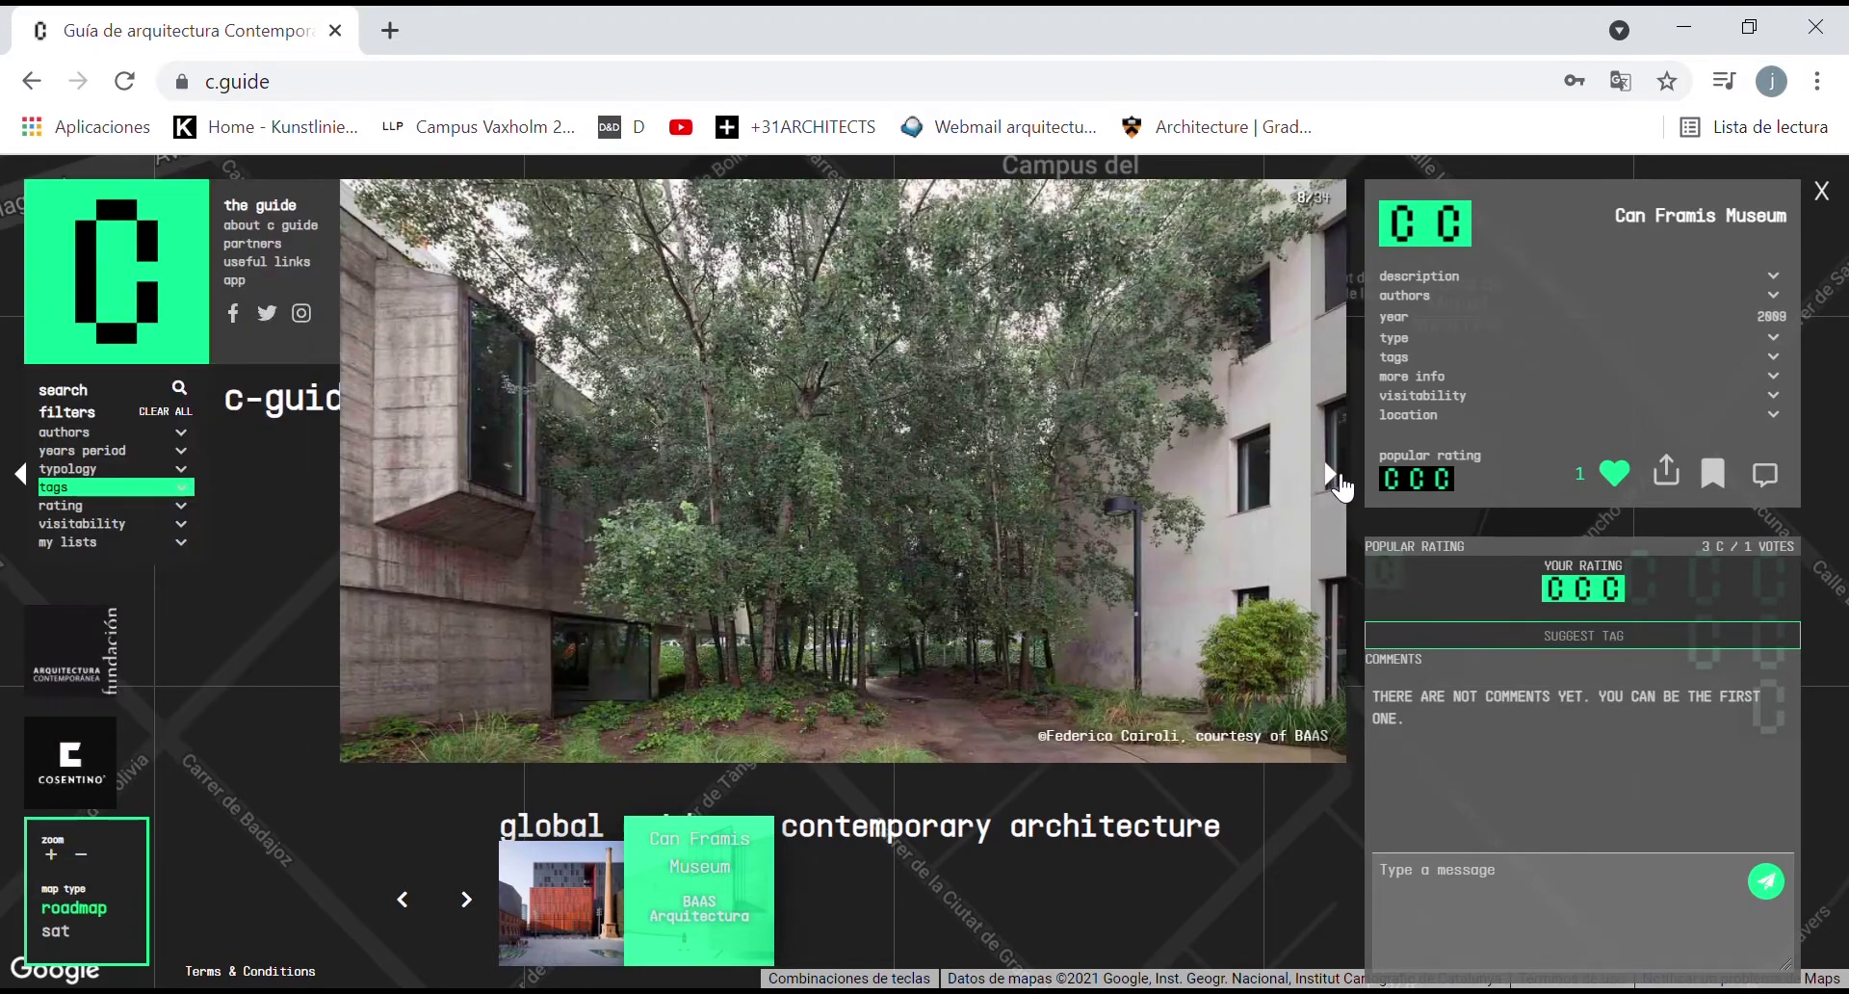
pyautogui.click(1335, 476)
pyautogui.click(1335, 476)
pyautogui.click(1335, 476)
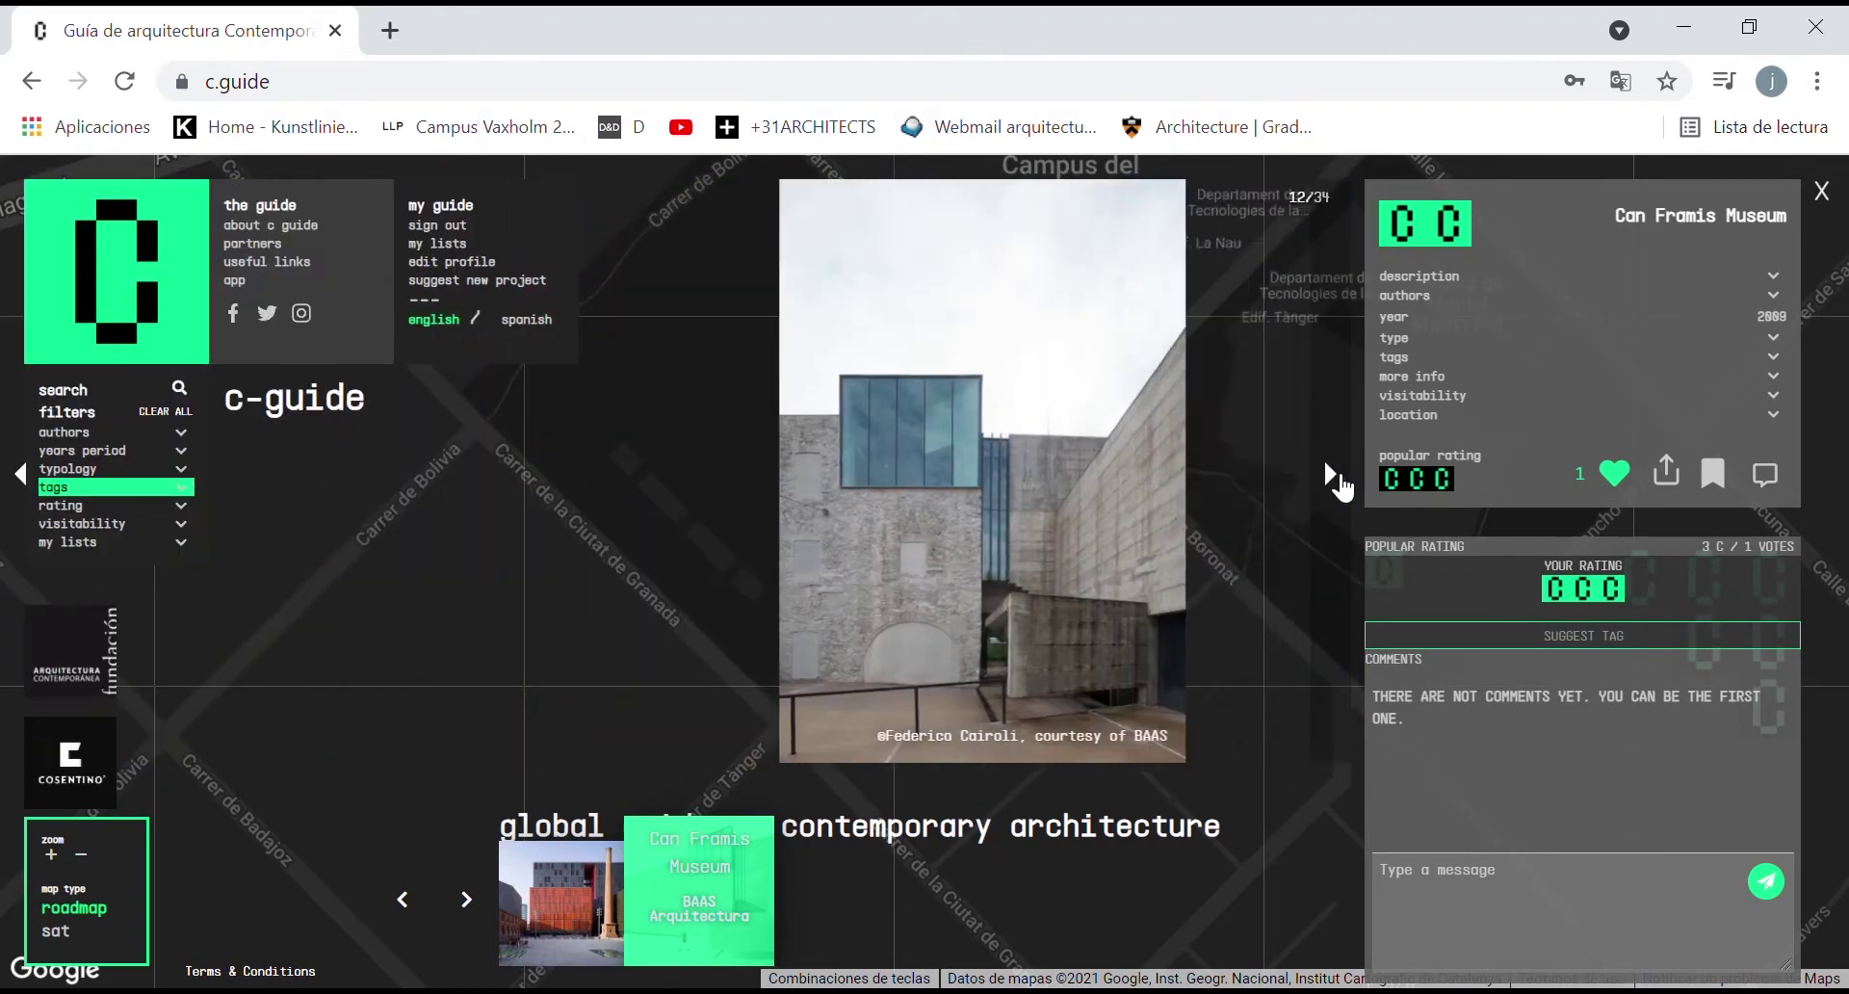
pyautogui.click(1335, 476)
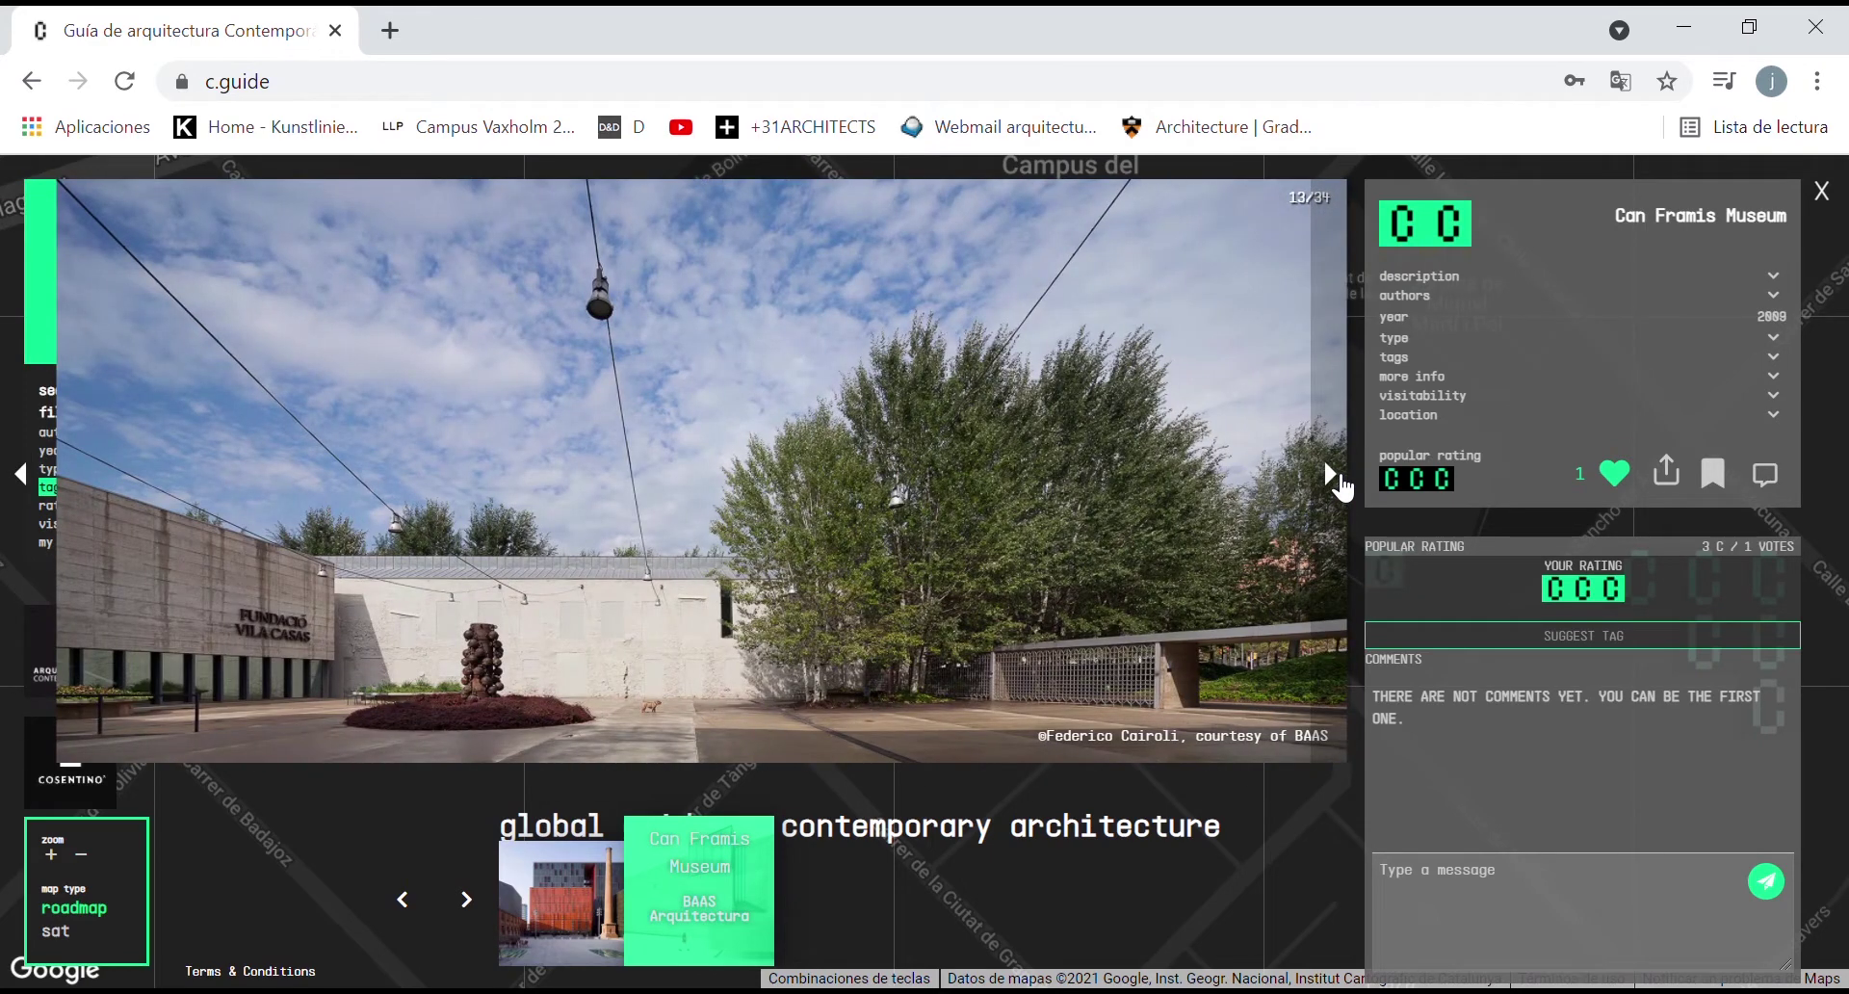
pyautogui.click(1713, 473)
pyautogui.click(1770, 476)
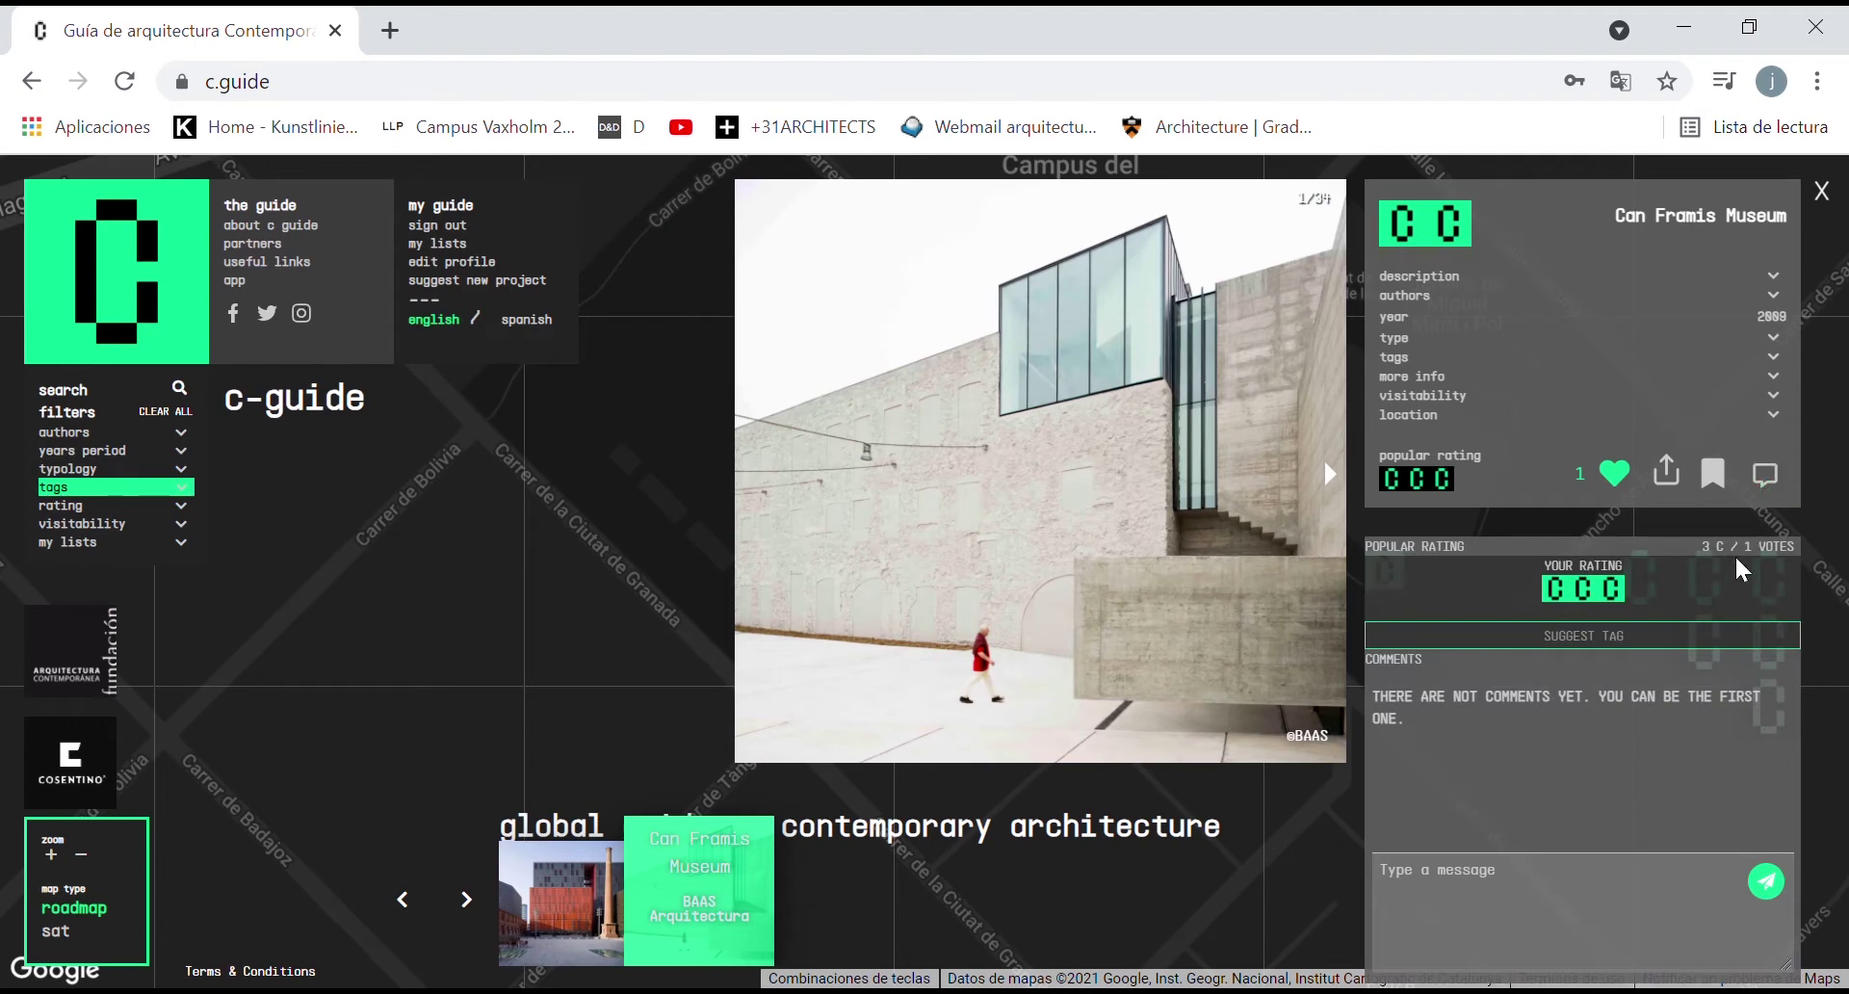
# Step: Give Can Framis Museum a 3 C rating, type a draft comment, and expand its visitability details
pyautogui.click(1523, 887)
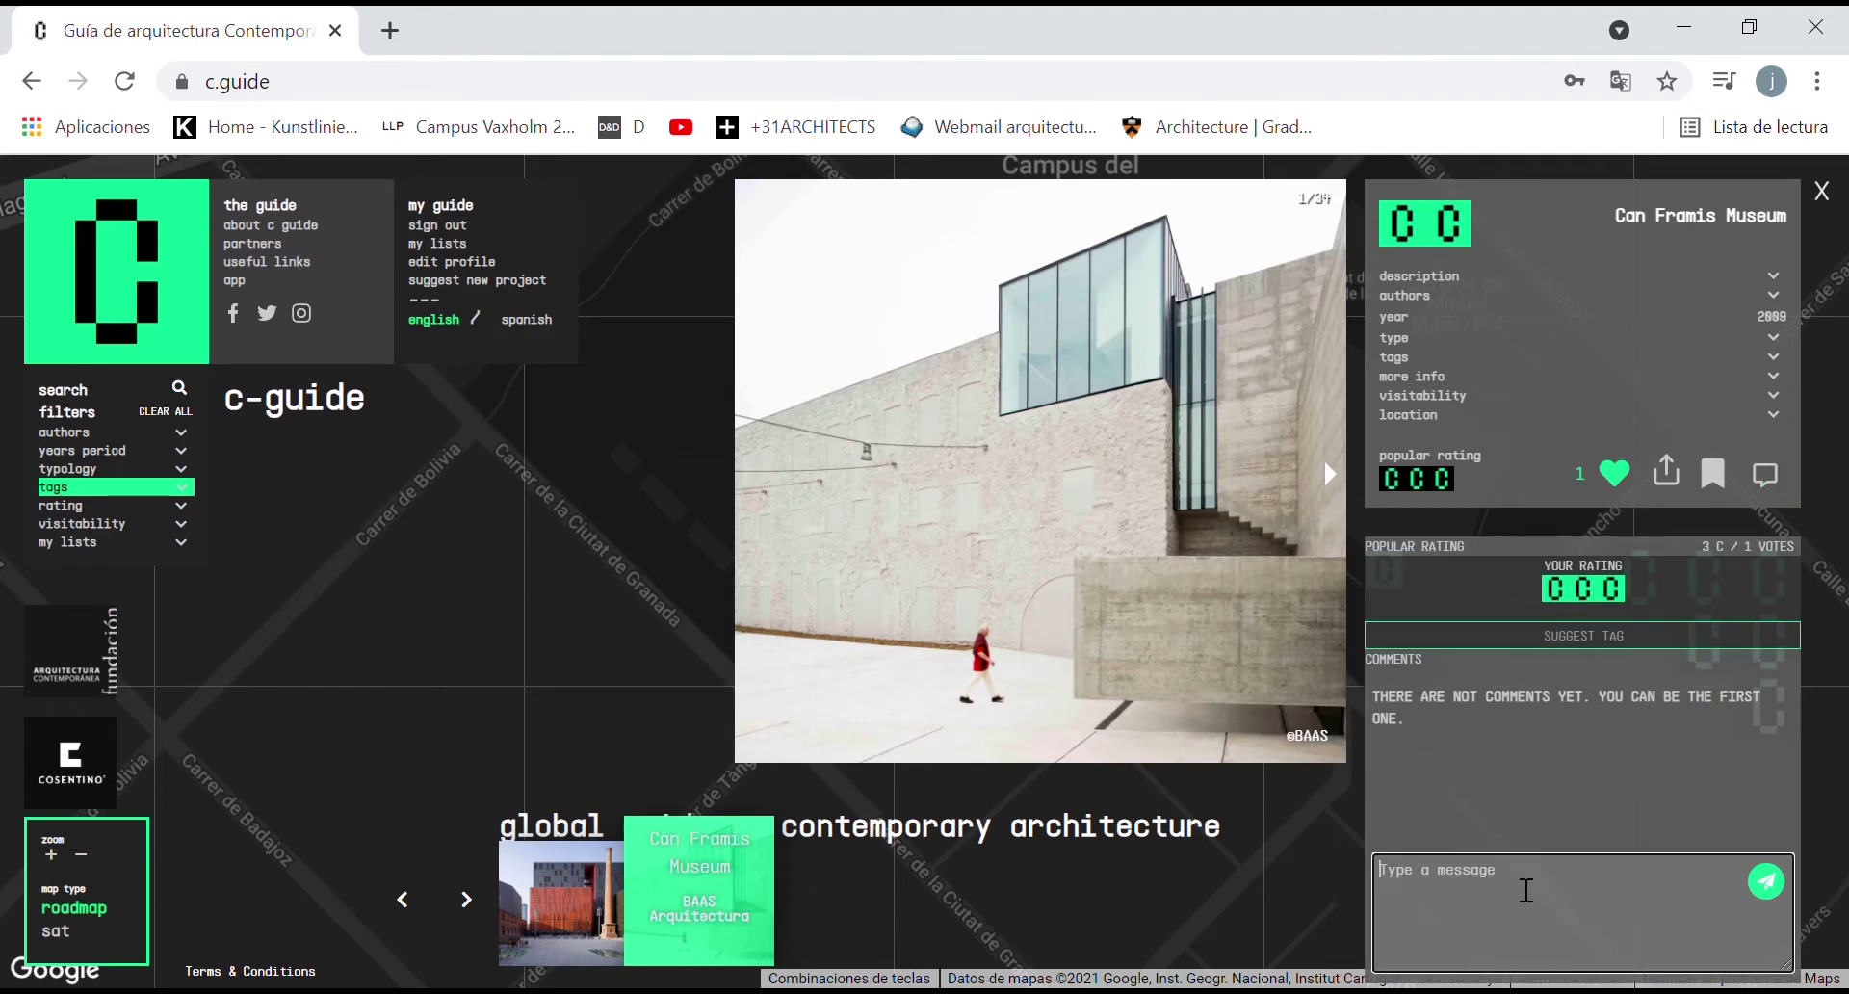
pyautogui.click(1597, 590)
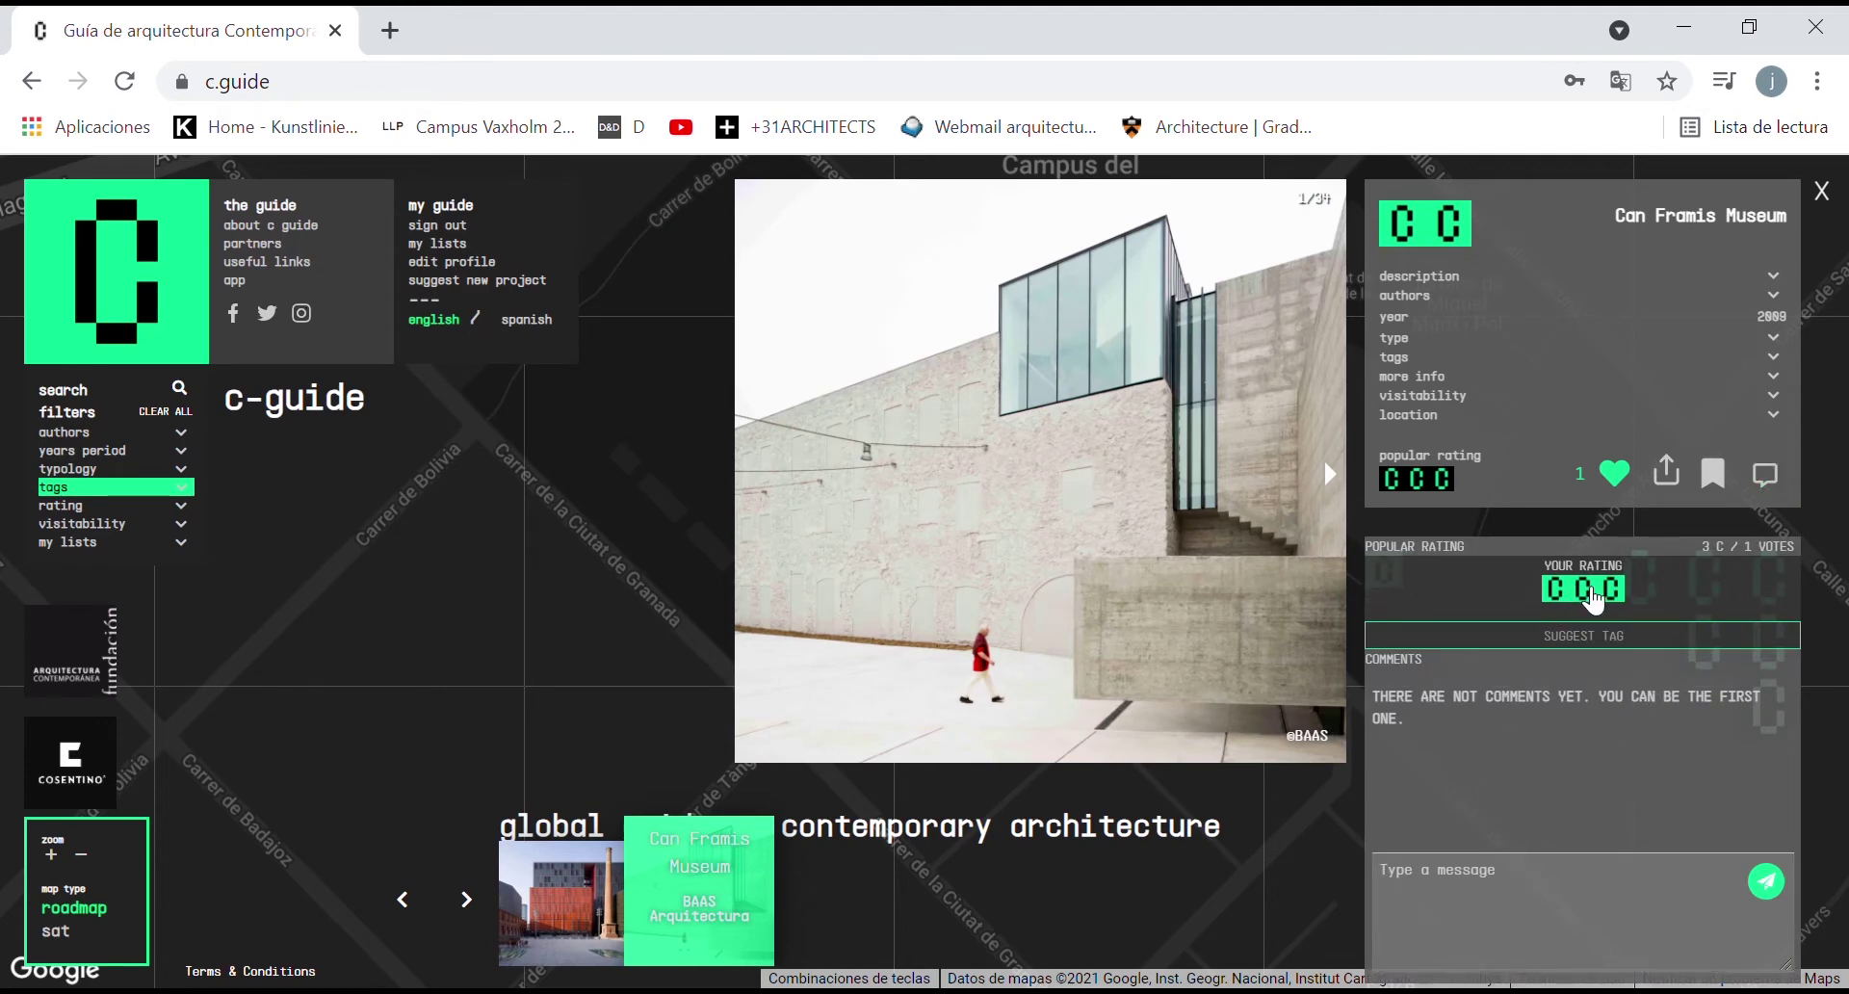
pyautogui.click(1519, 893)
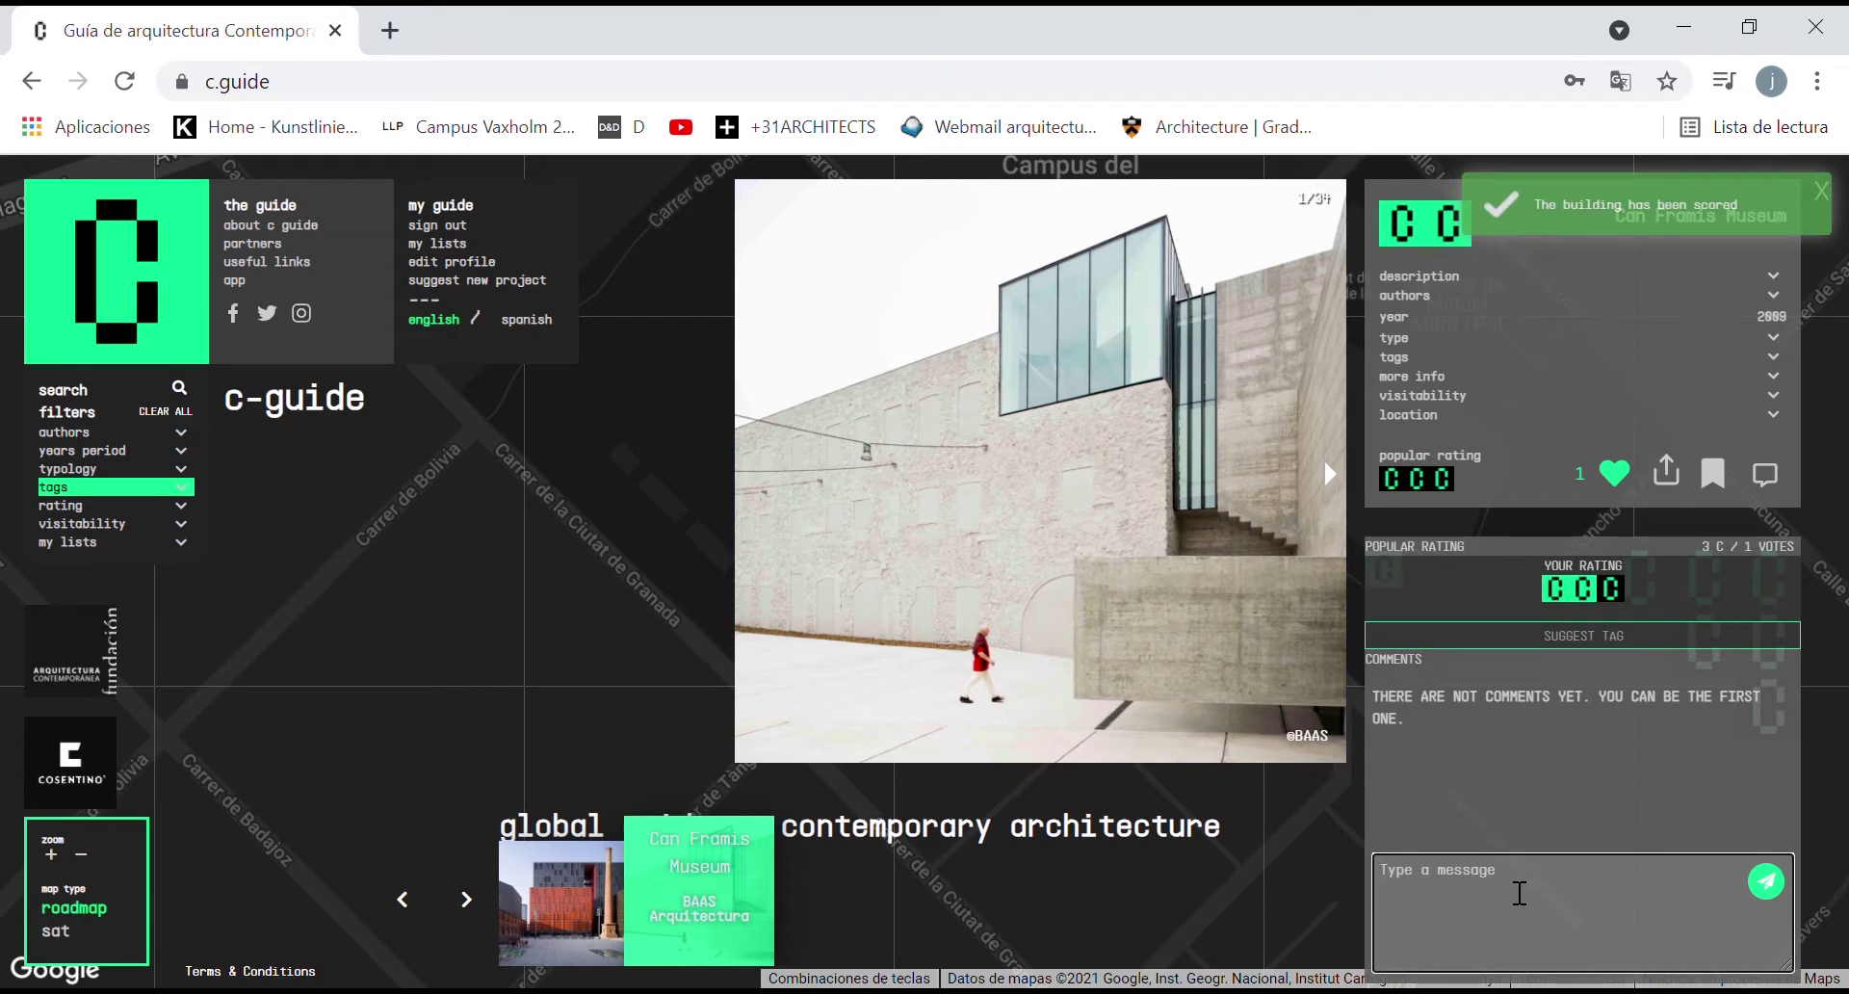
pyautogui.write('ksjkafdsjlkafjd')
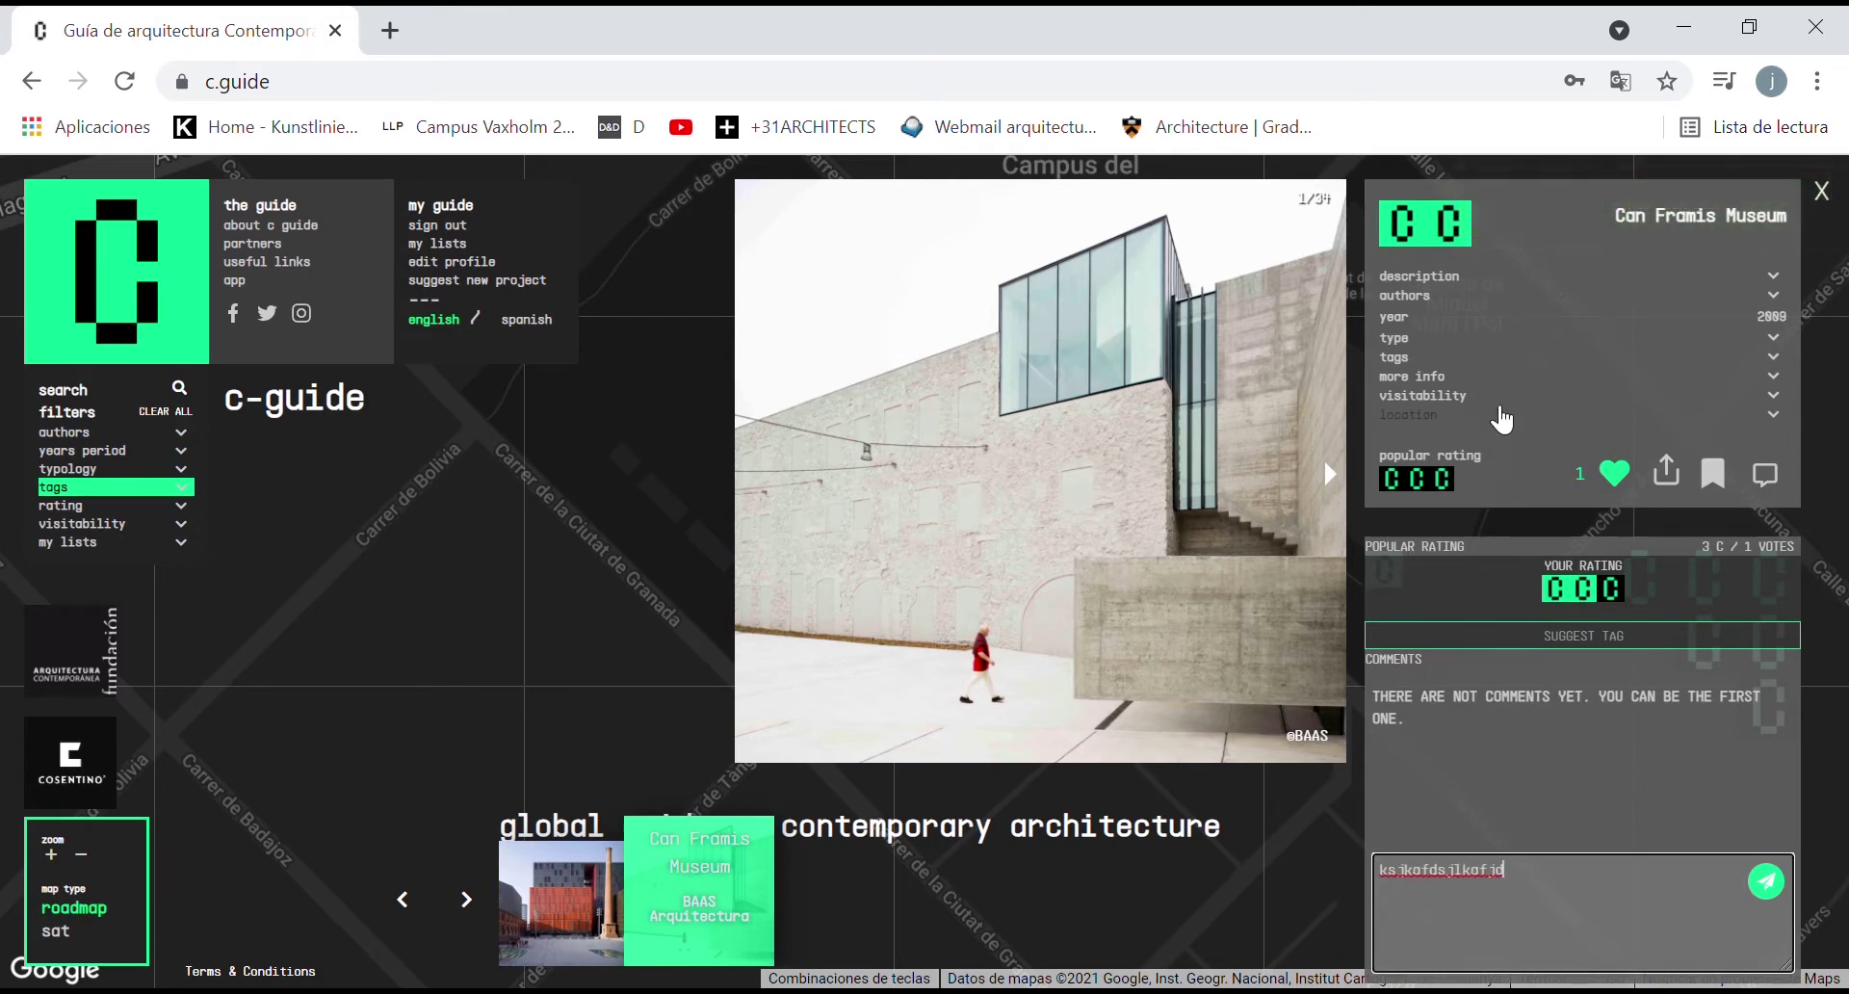
pyautogui.click(1500, 398)
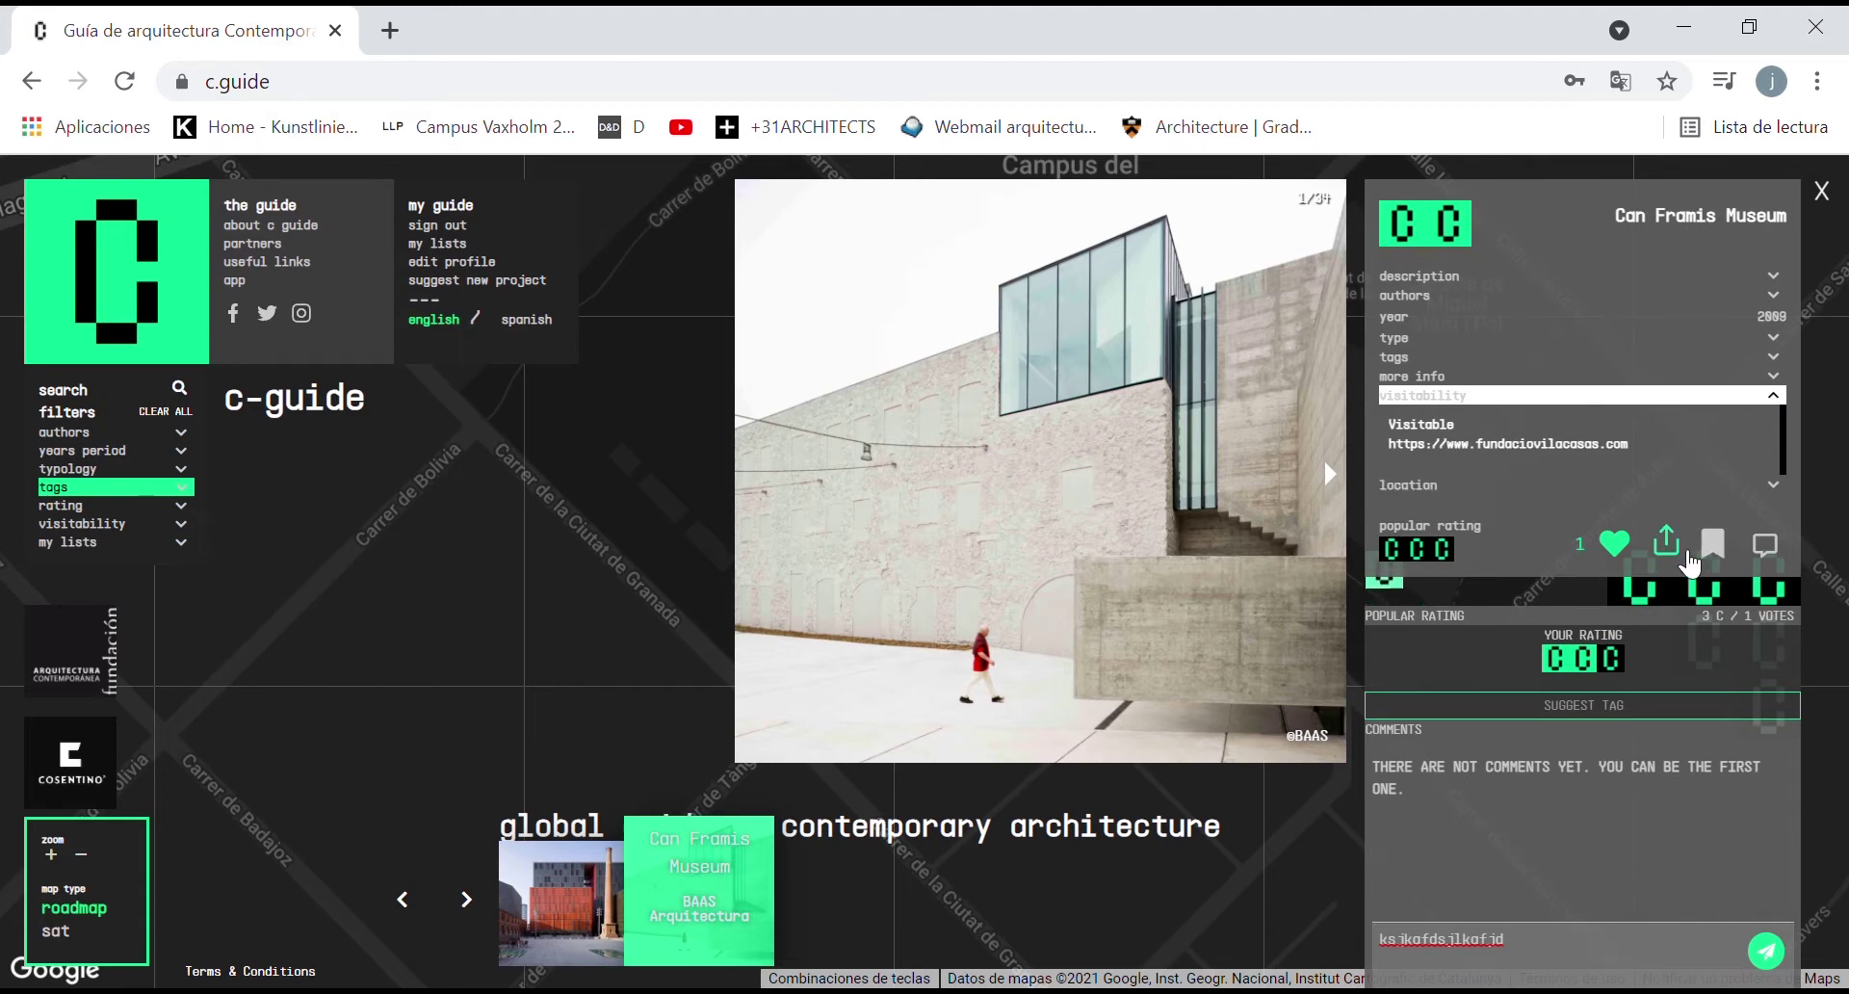
# Step: Bookmark Can Framis Museum into the FAVORITOS list, then close its card back to the Poblenou map
pyautogui.click(1666, 541)
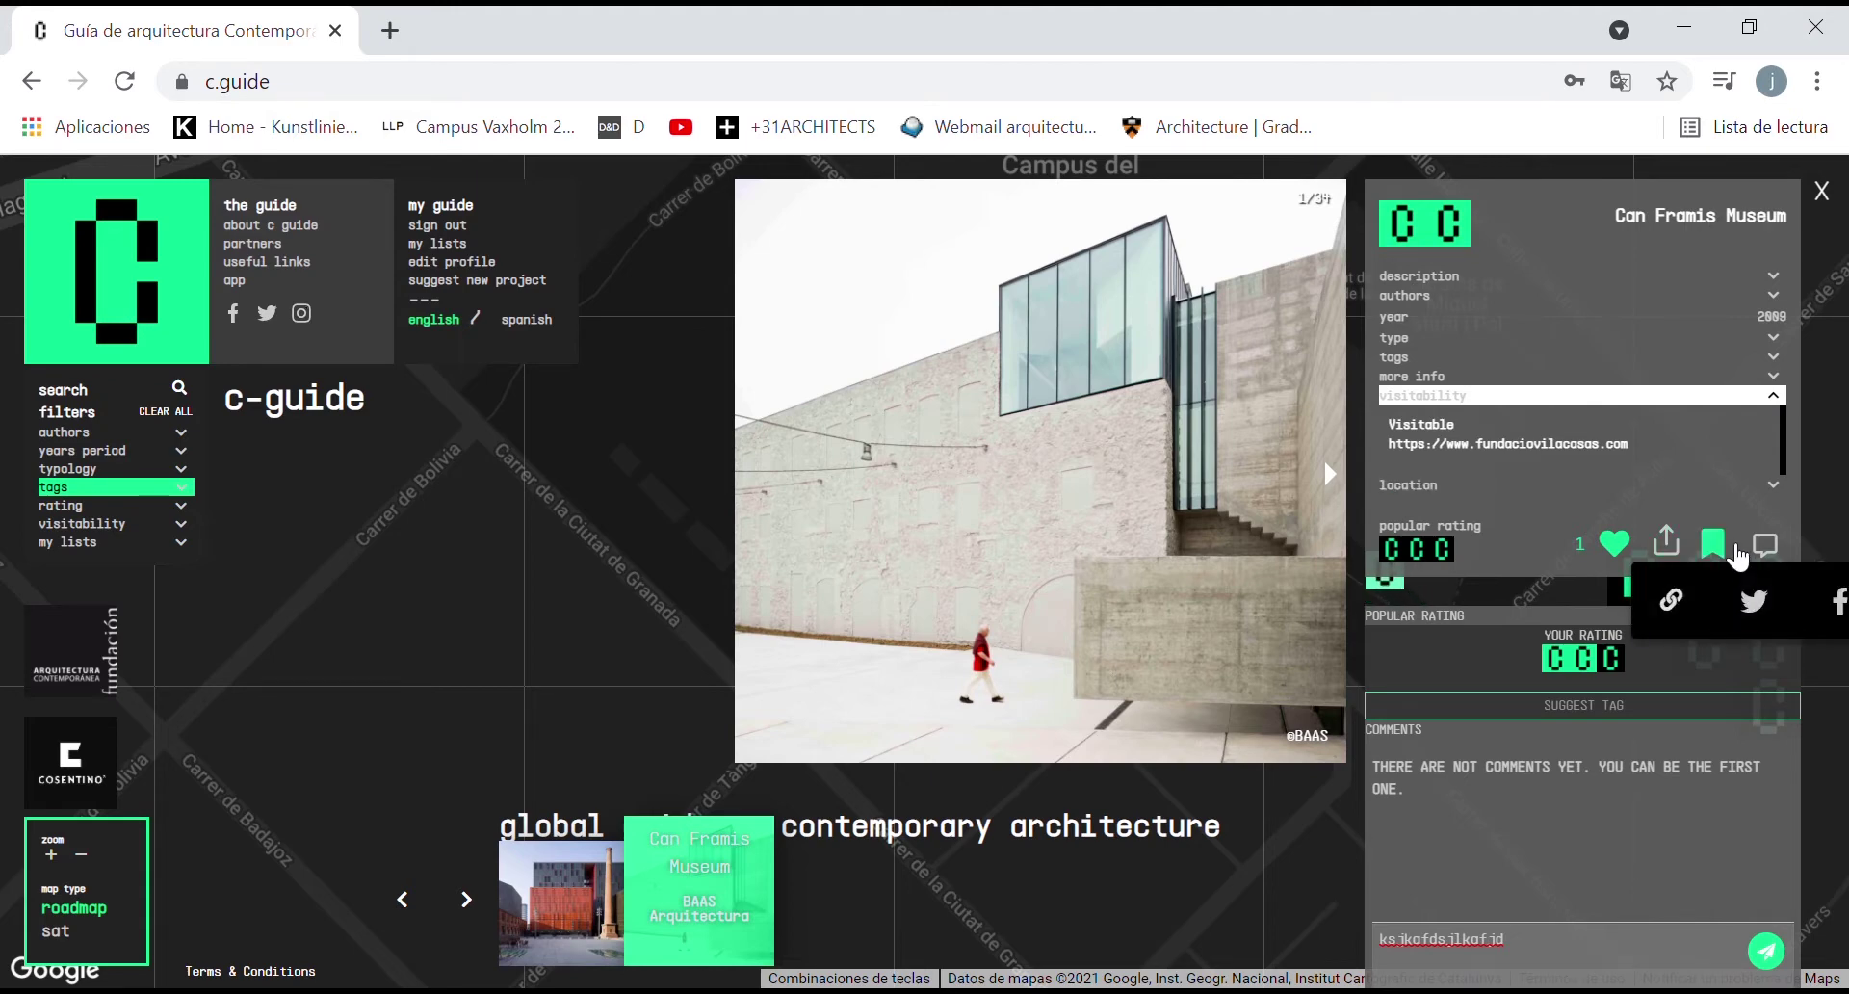
pyautogui.click(1724, 547)
pyautogui.moveTo(1724, 597)
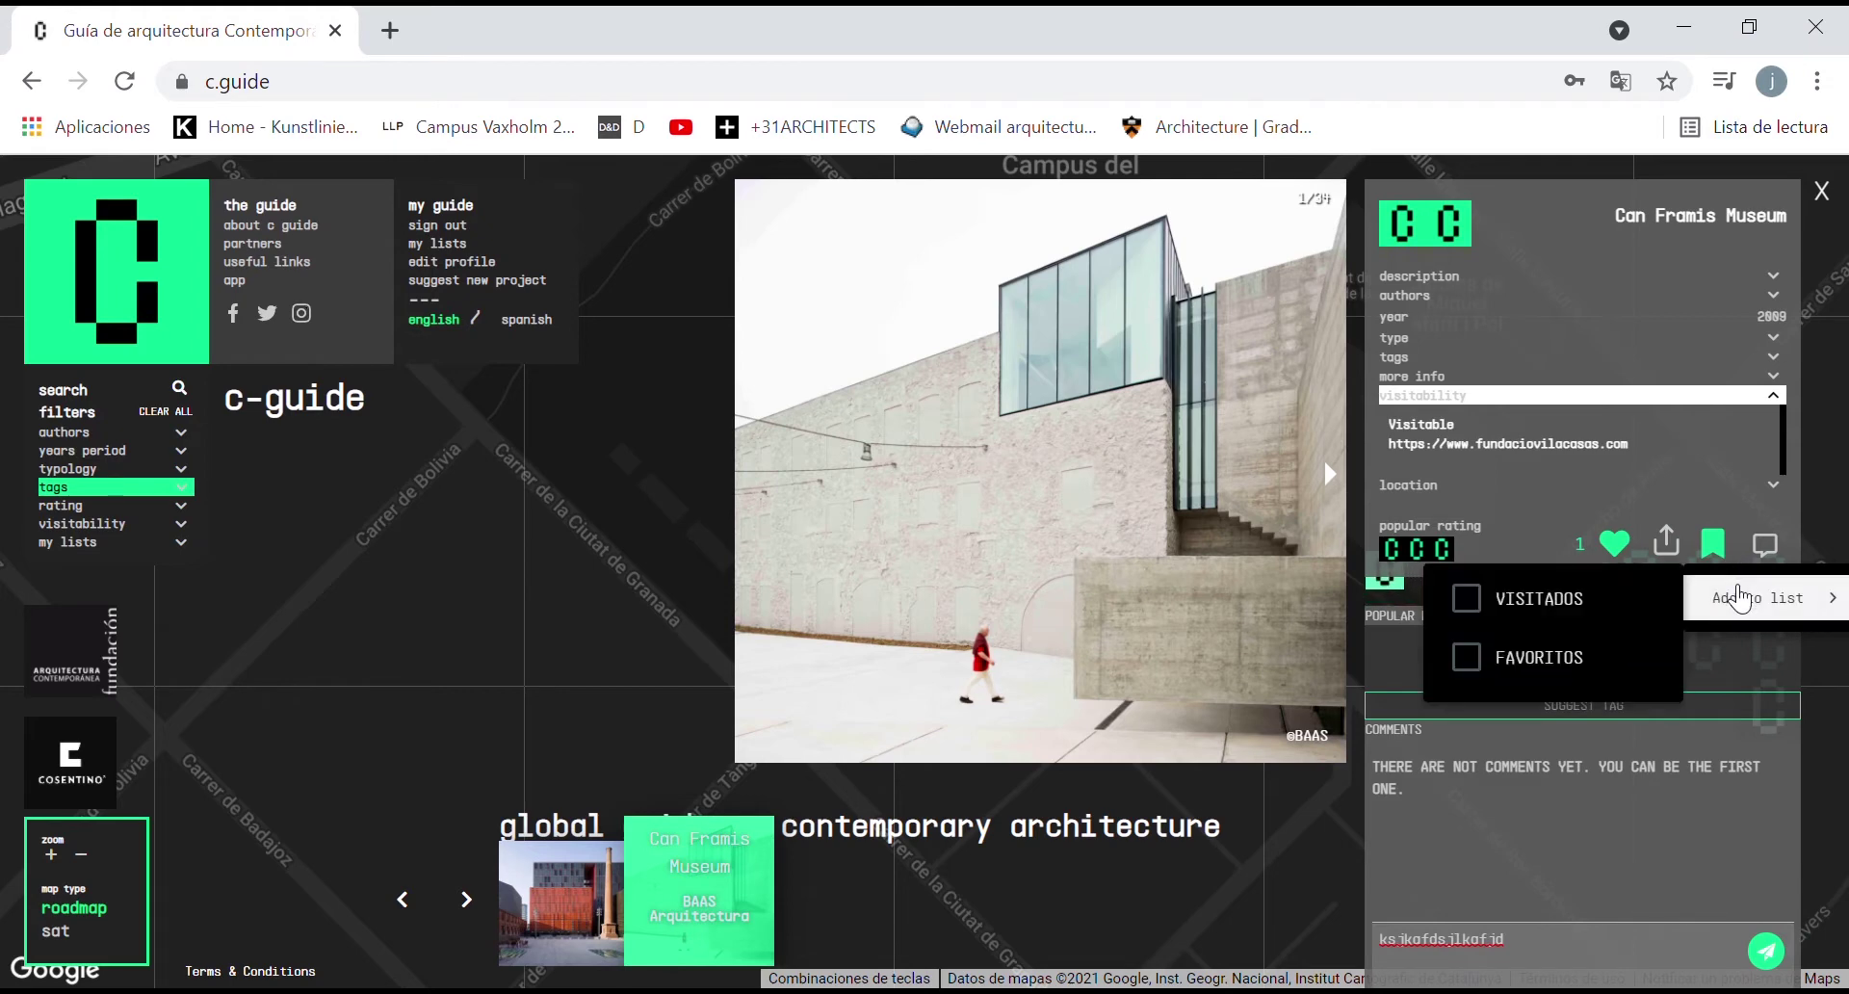
pyautogui.click(1521, 663)
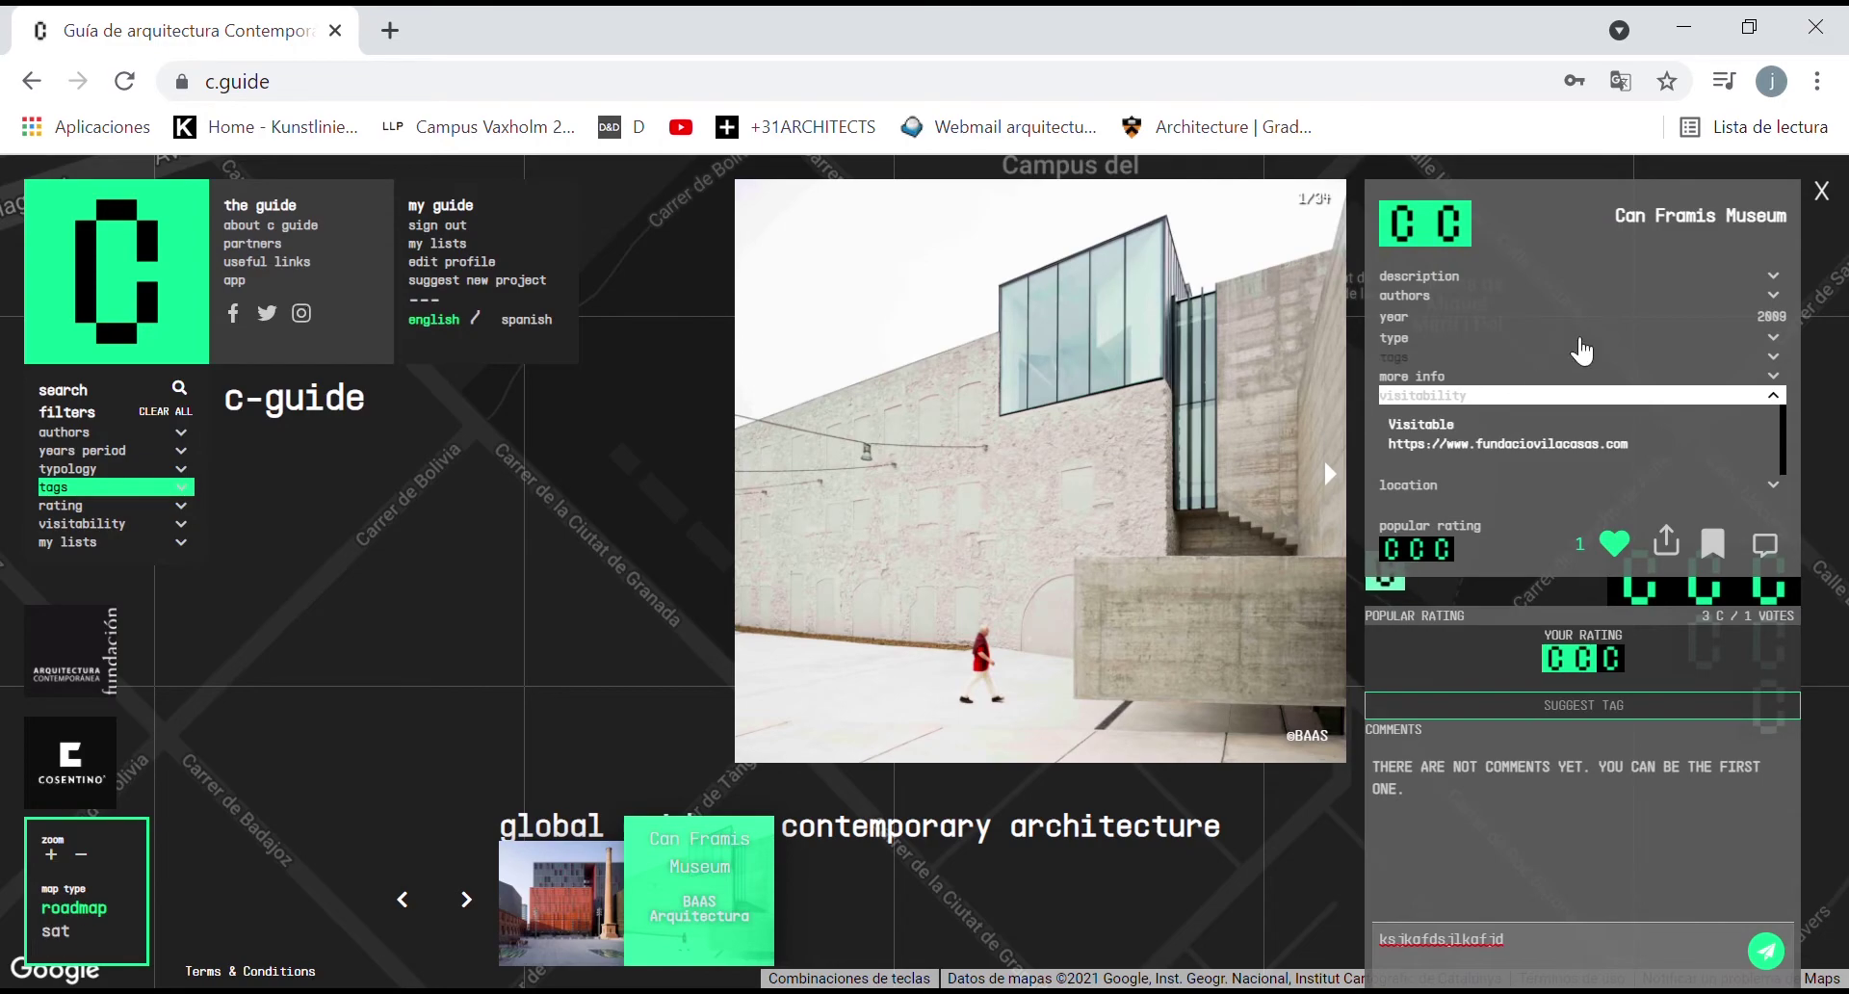
pyautogui.click(1823, 191)
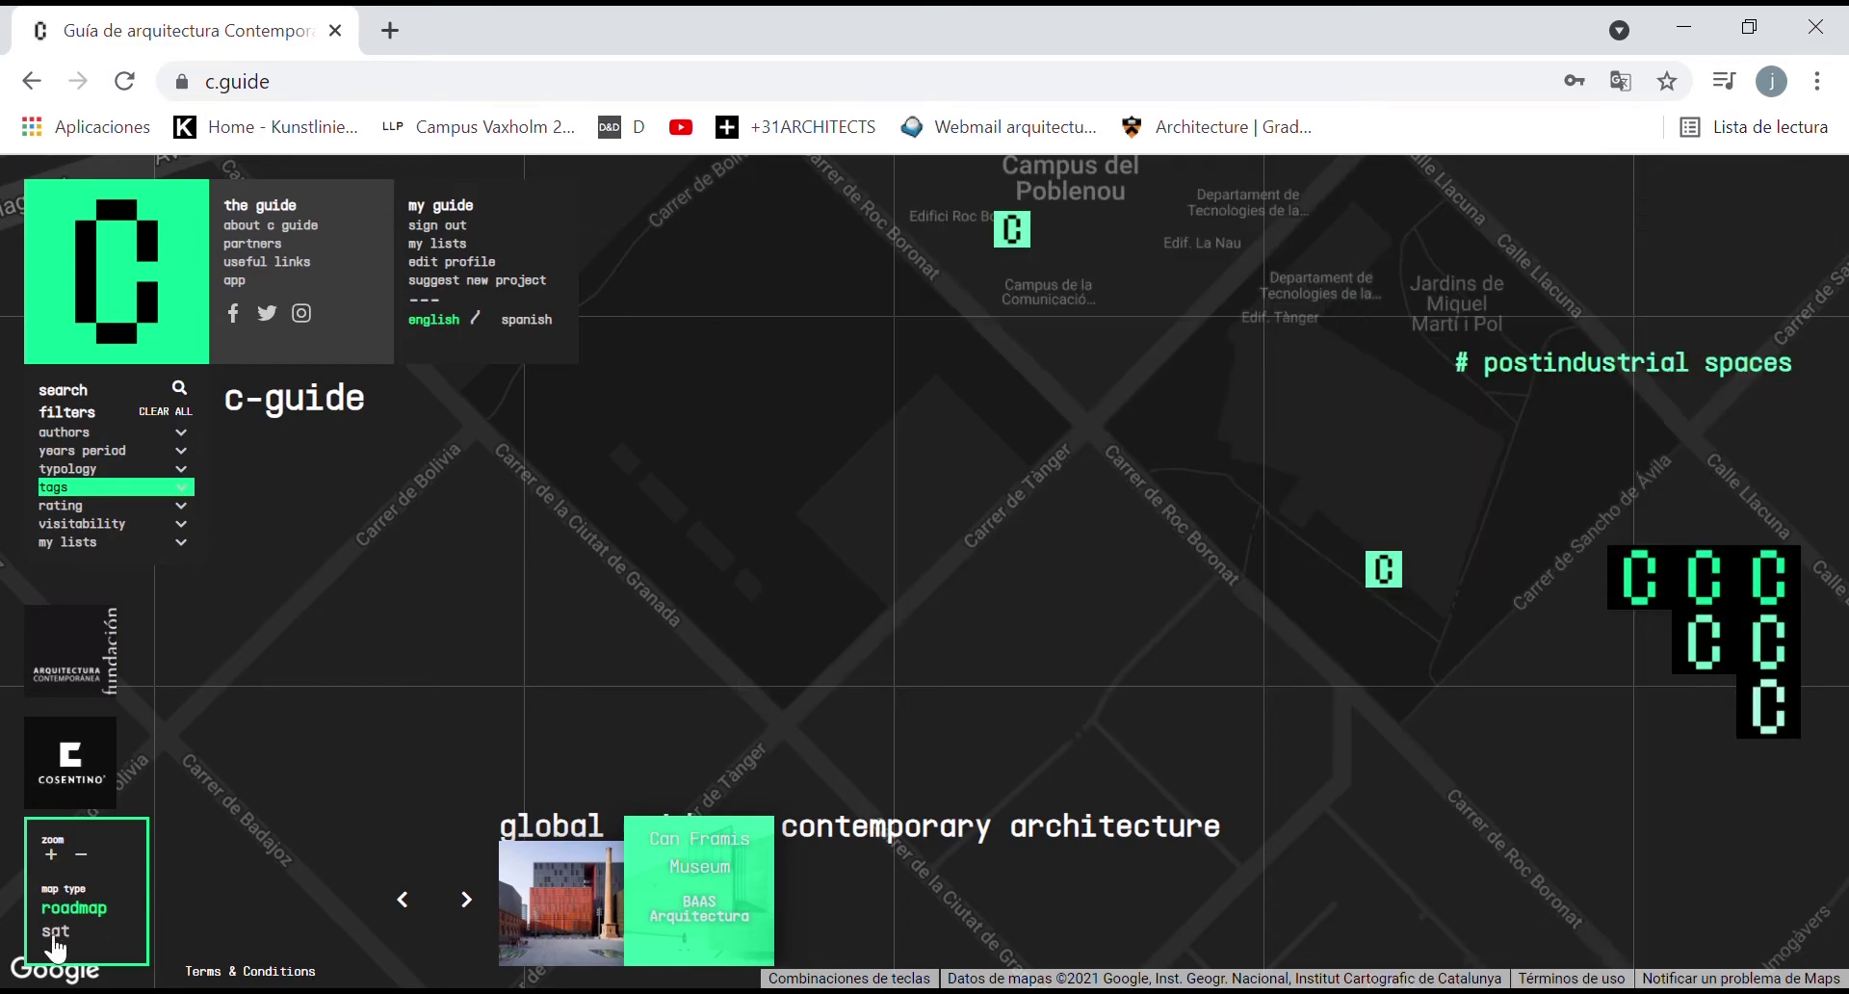
# Step: Switch the map to satellite imagery and zoom out to Barcelona's full city view including the coast
pyautogui.click(56, 932)
pyautogui.scroll(3, 1017, 540)
pyautogui.scroll(-2, 1016, 540)
pyautogui.scroll(-1, 674, 597)
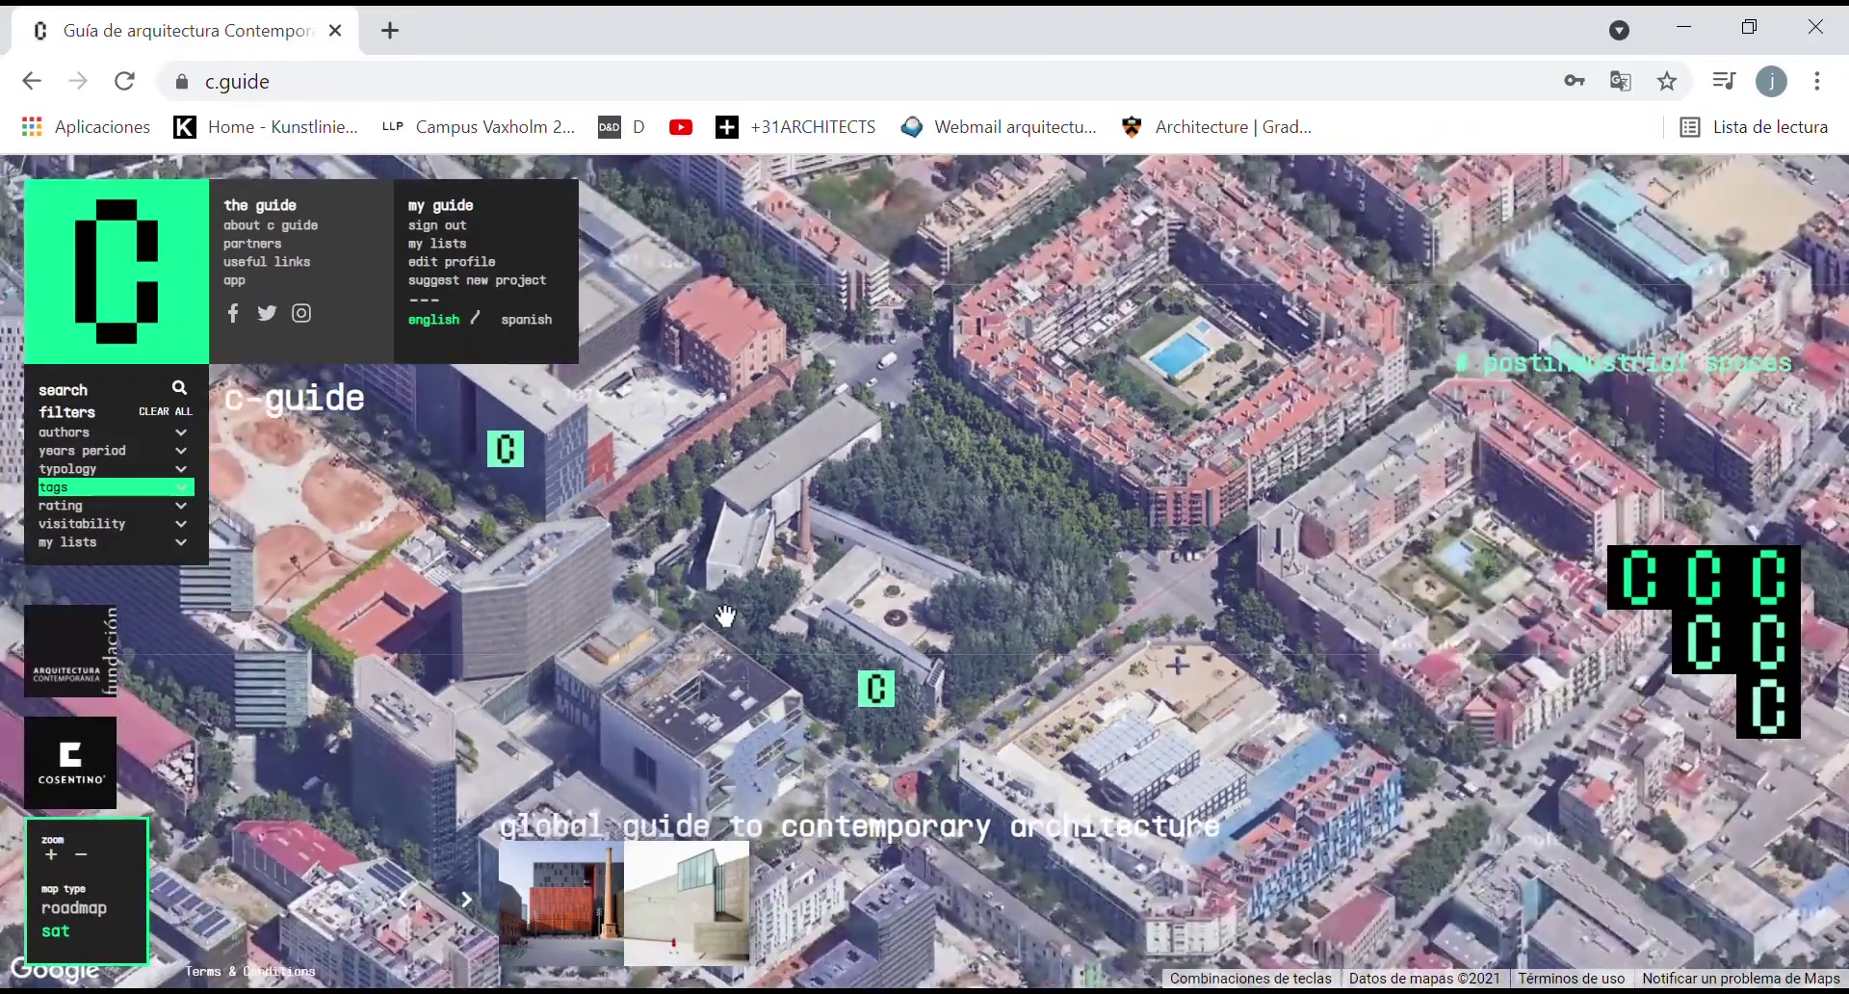
pyautogui.scroll(-3, 1035, 597)
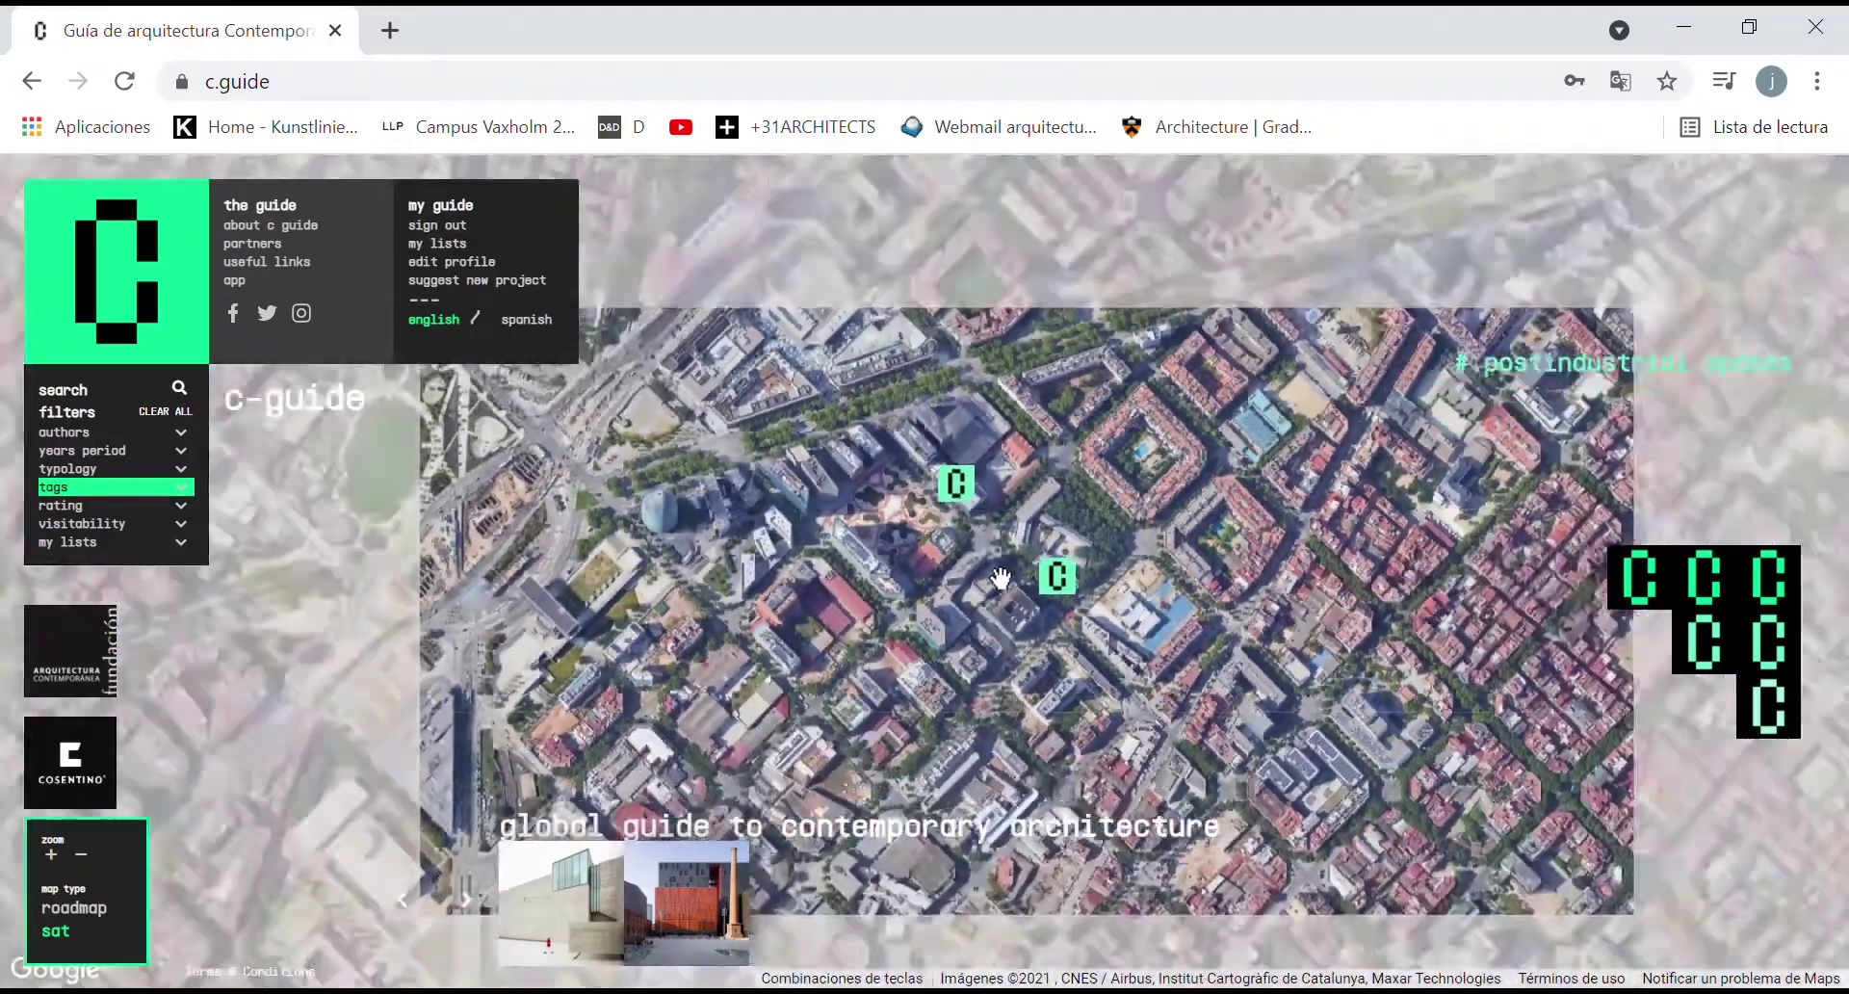
pyautogui.scroll(-2, 964, 583)
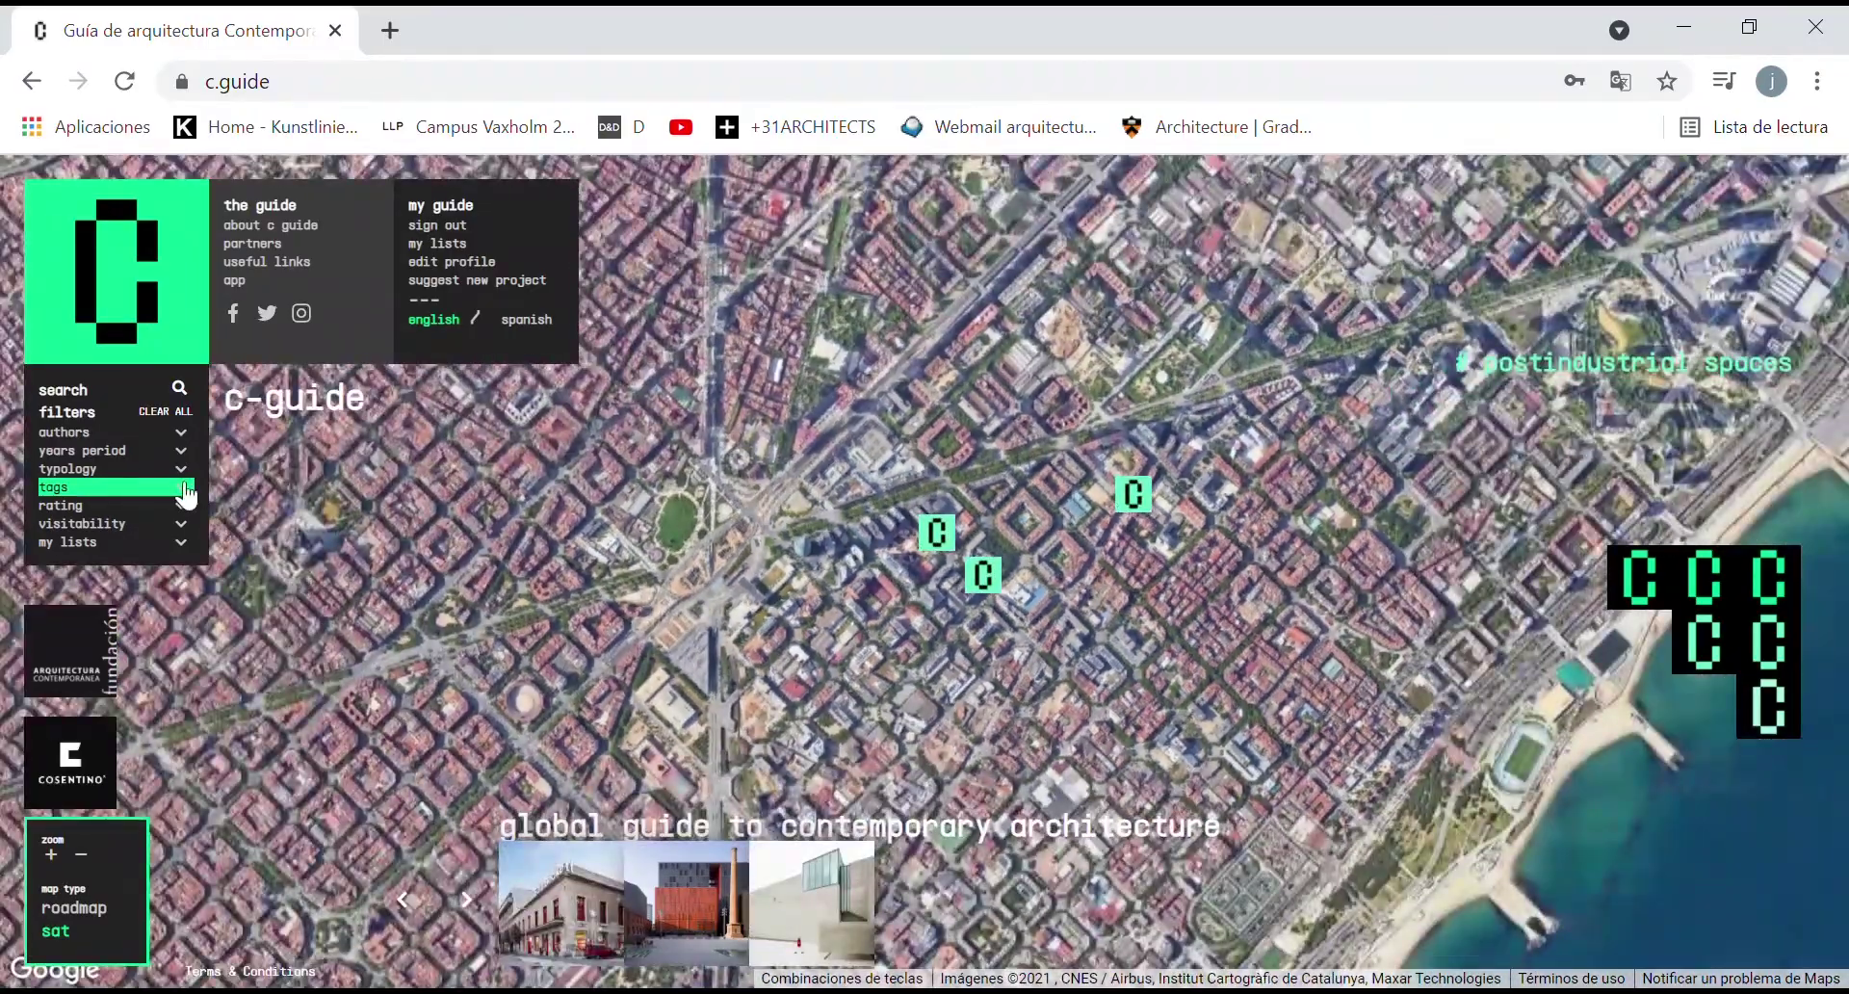
pyautogui.click(181, 436)
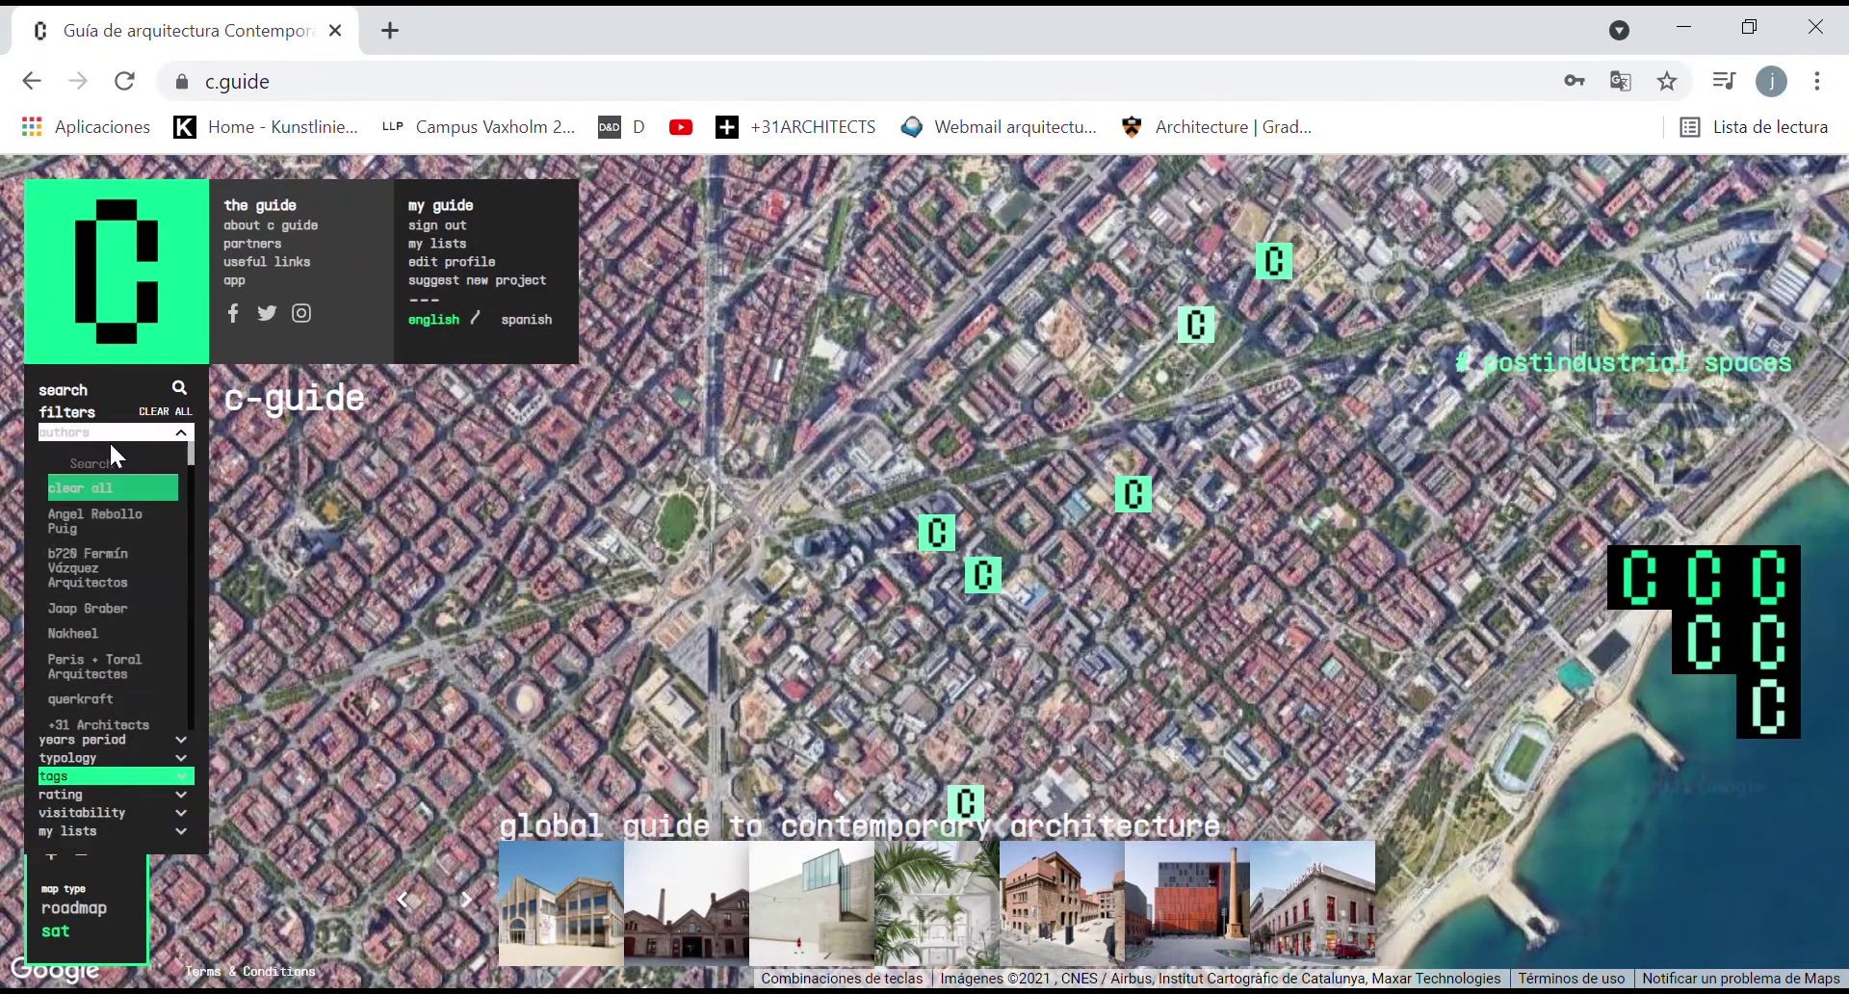
# Step: Collapse the author list, clear all active filters, and look through the typology options
pyautogui.click(181, 439)
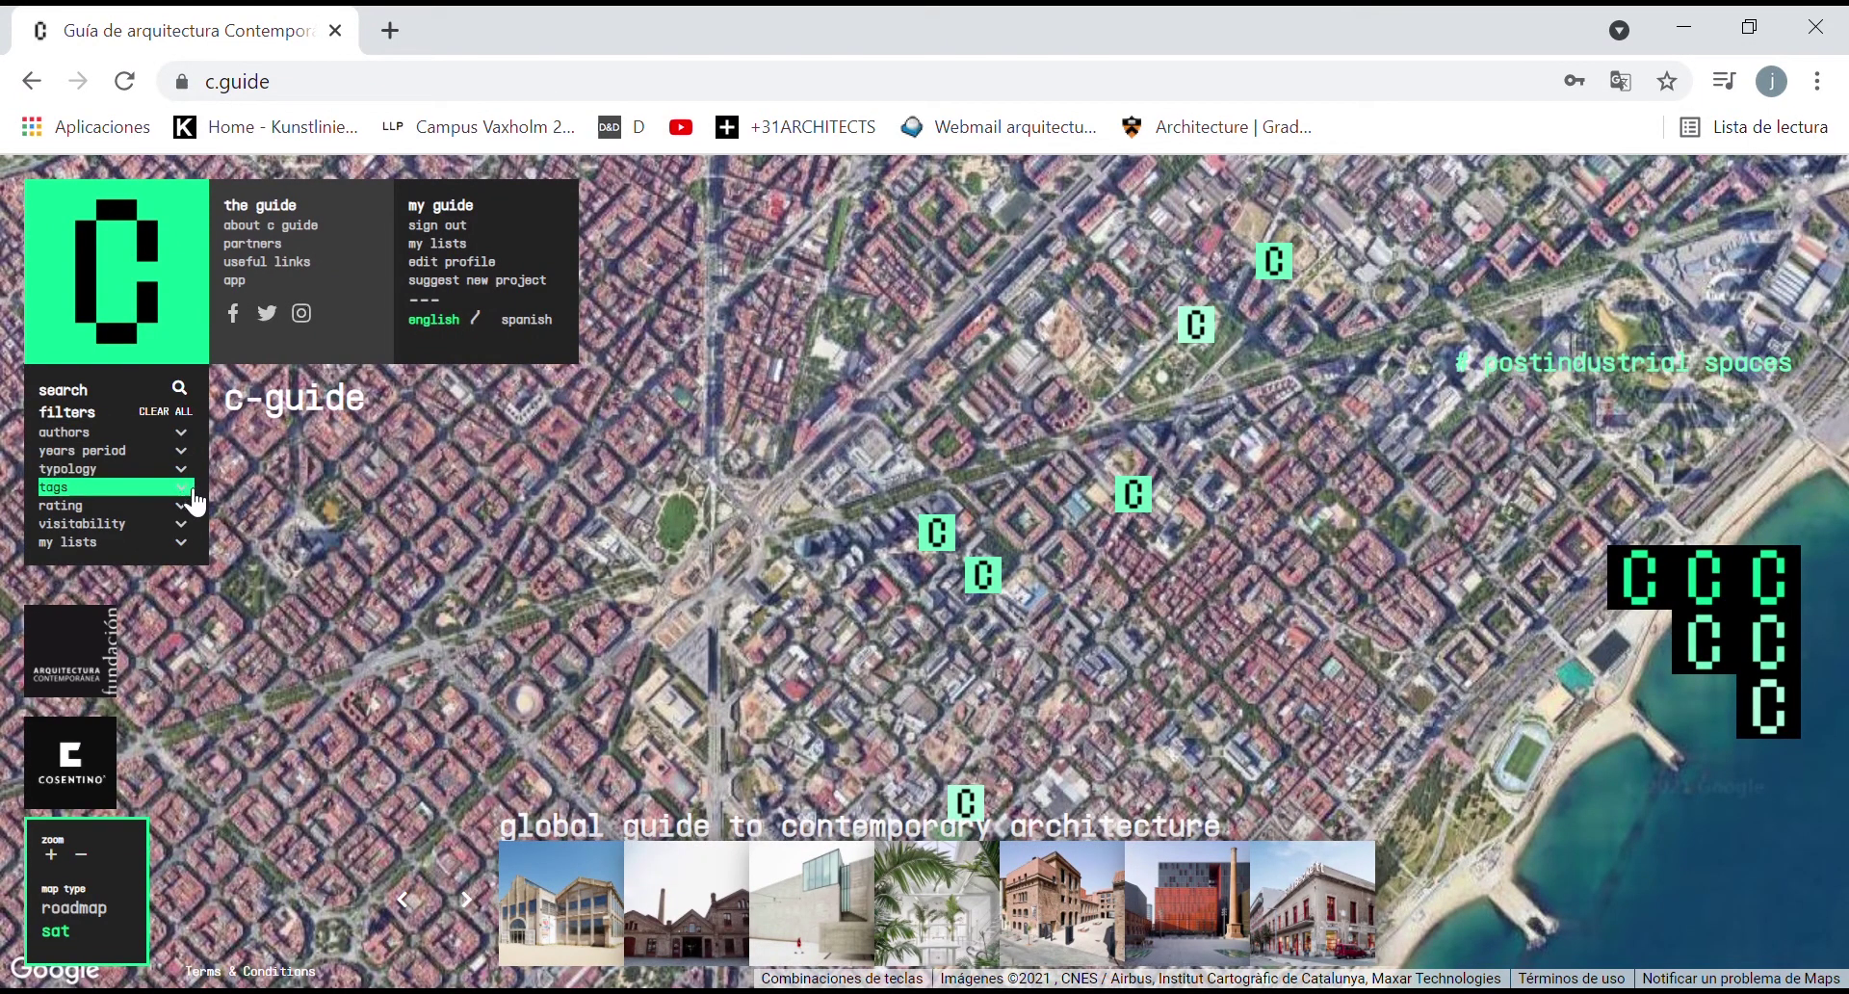
pyautogui.click(171, 413)
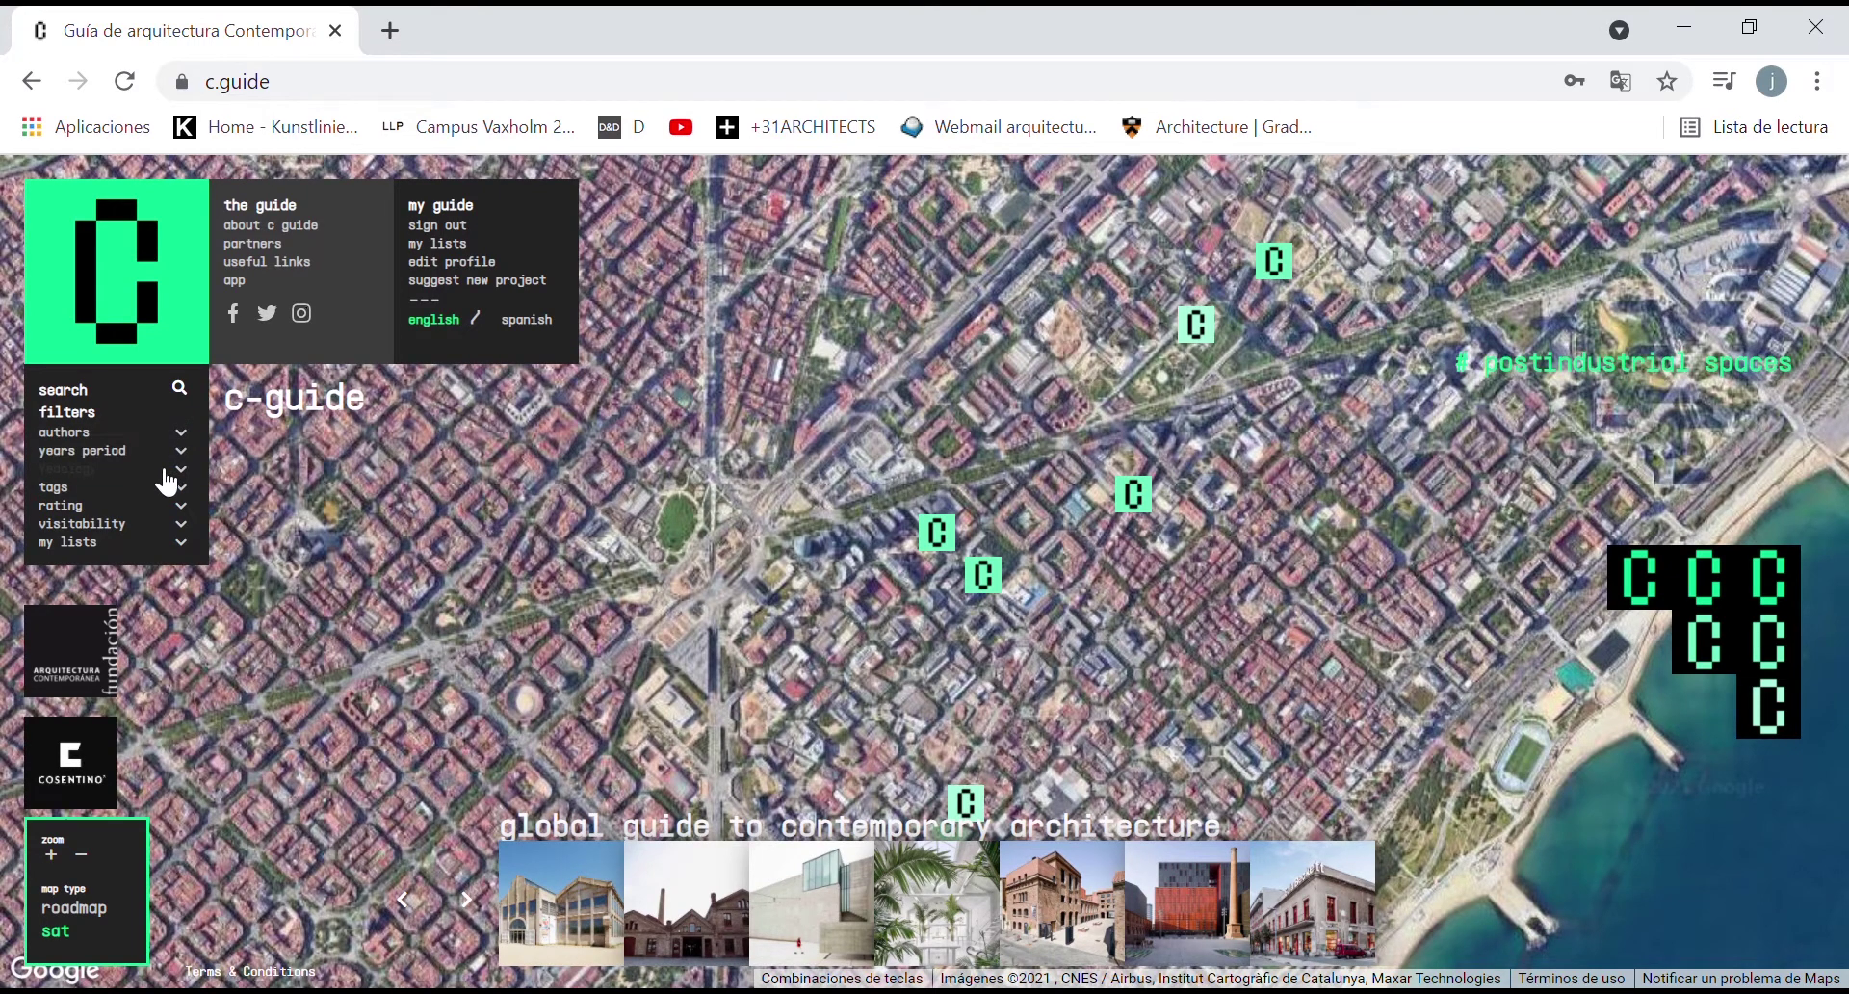
pyautogui.click(165, 469)
pyautogui.click(191, 528)
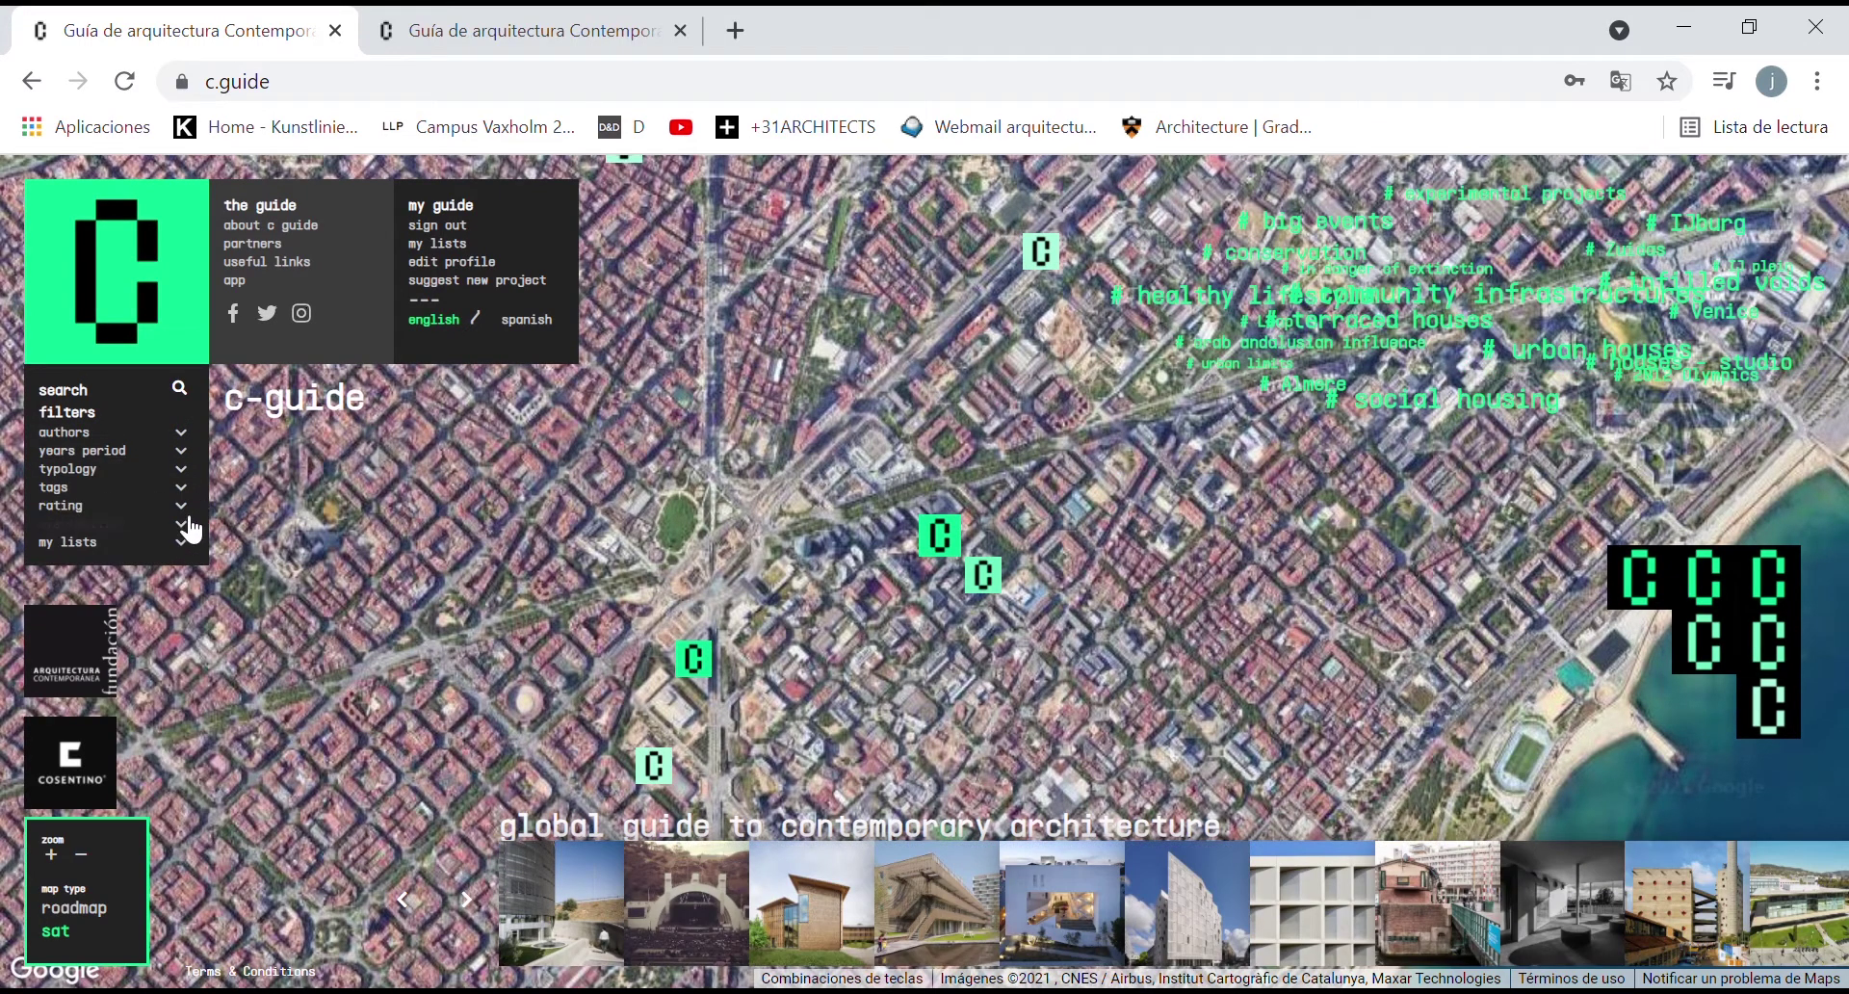
# Step: Filter the map to the # public spaces tag by searching 'pu' in the tags list
pyautogui.click(190, 495)
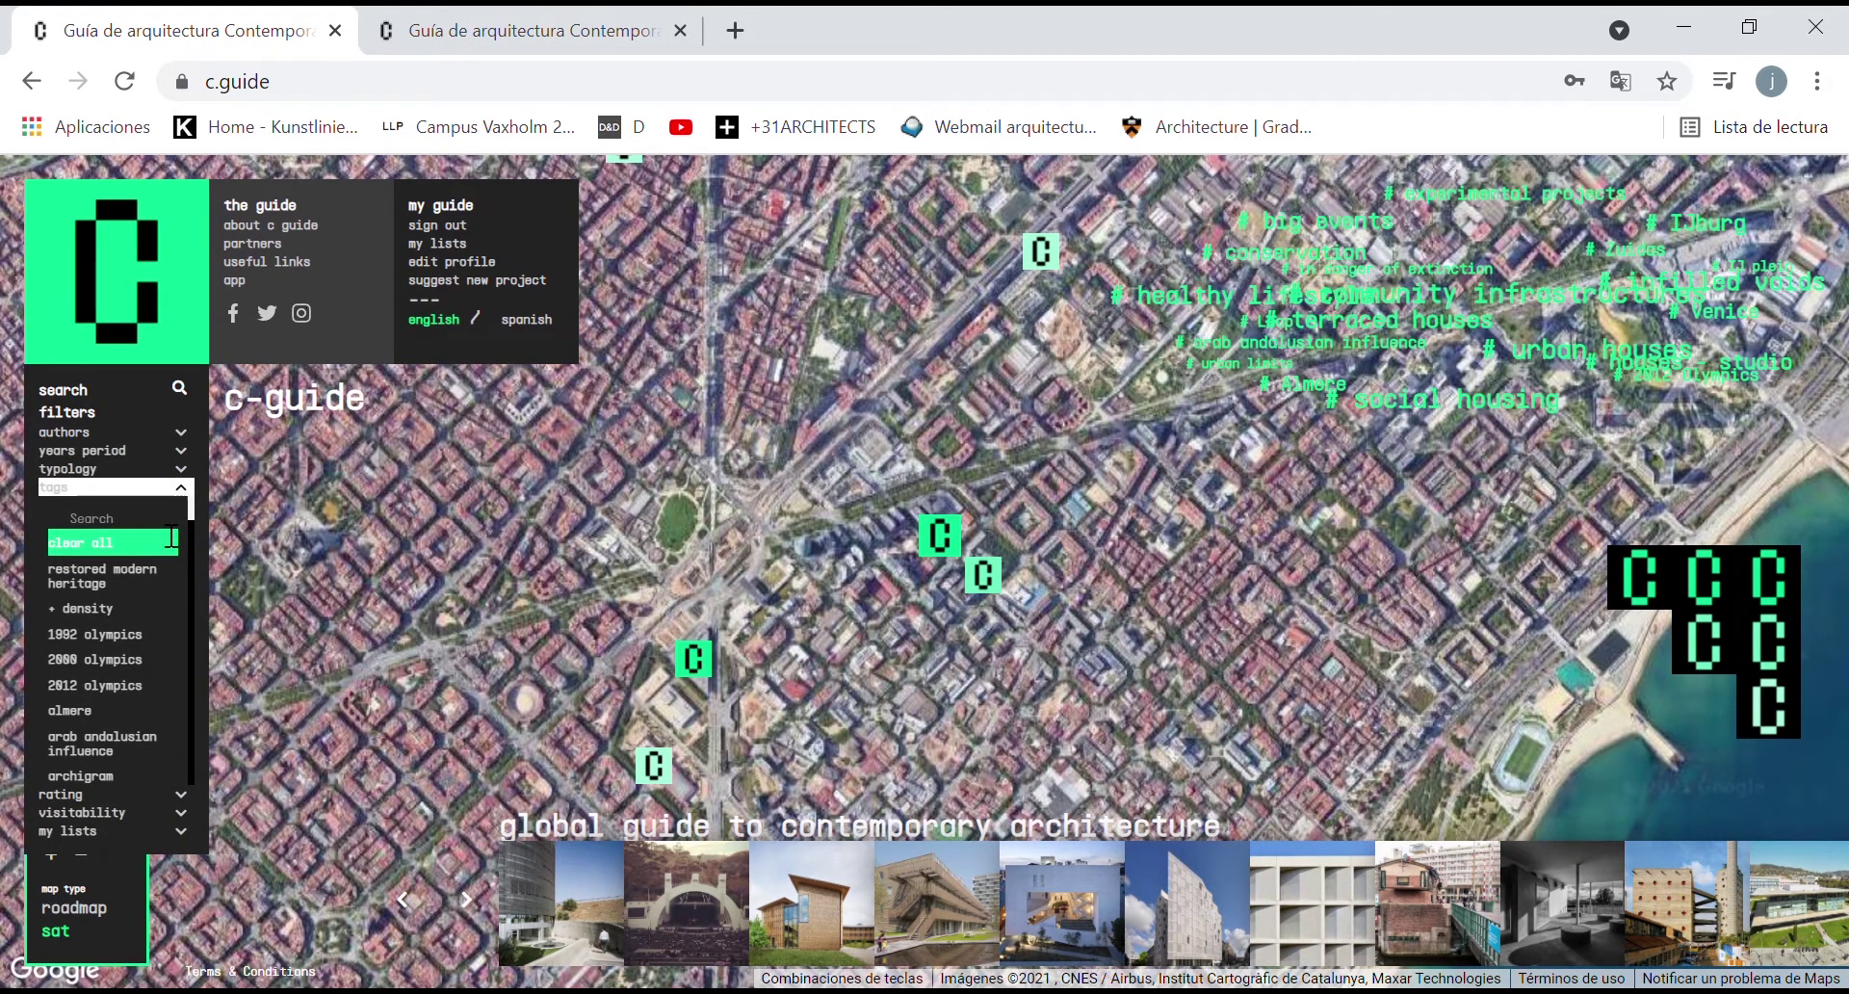
pyautogui.write('pu')
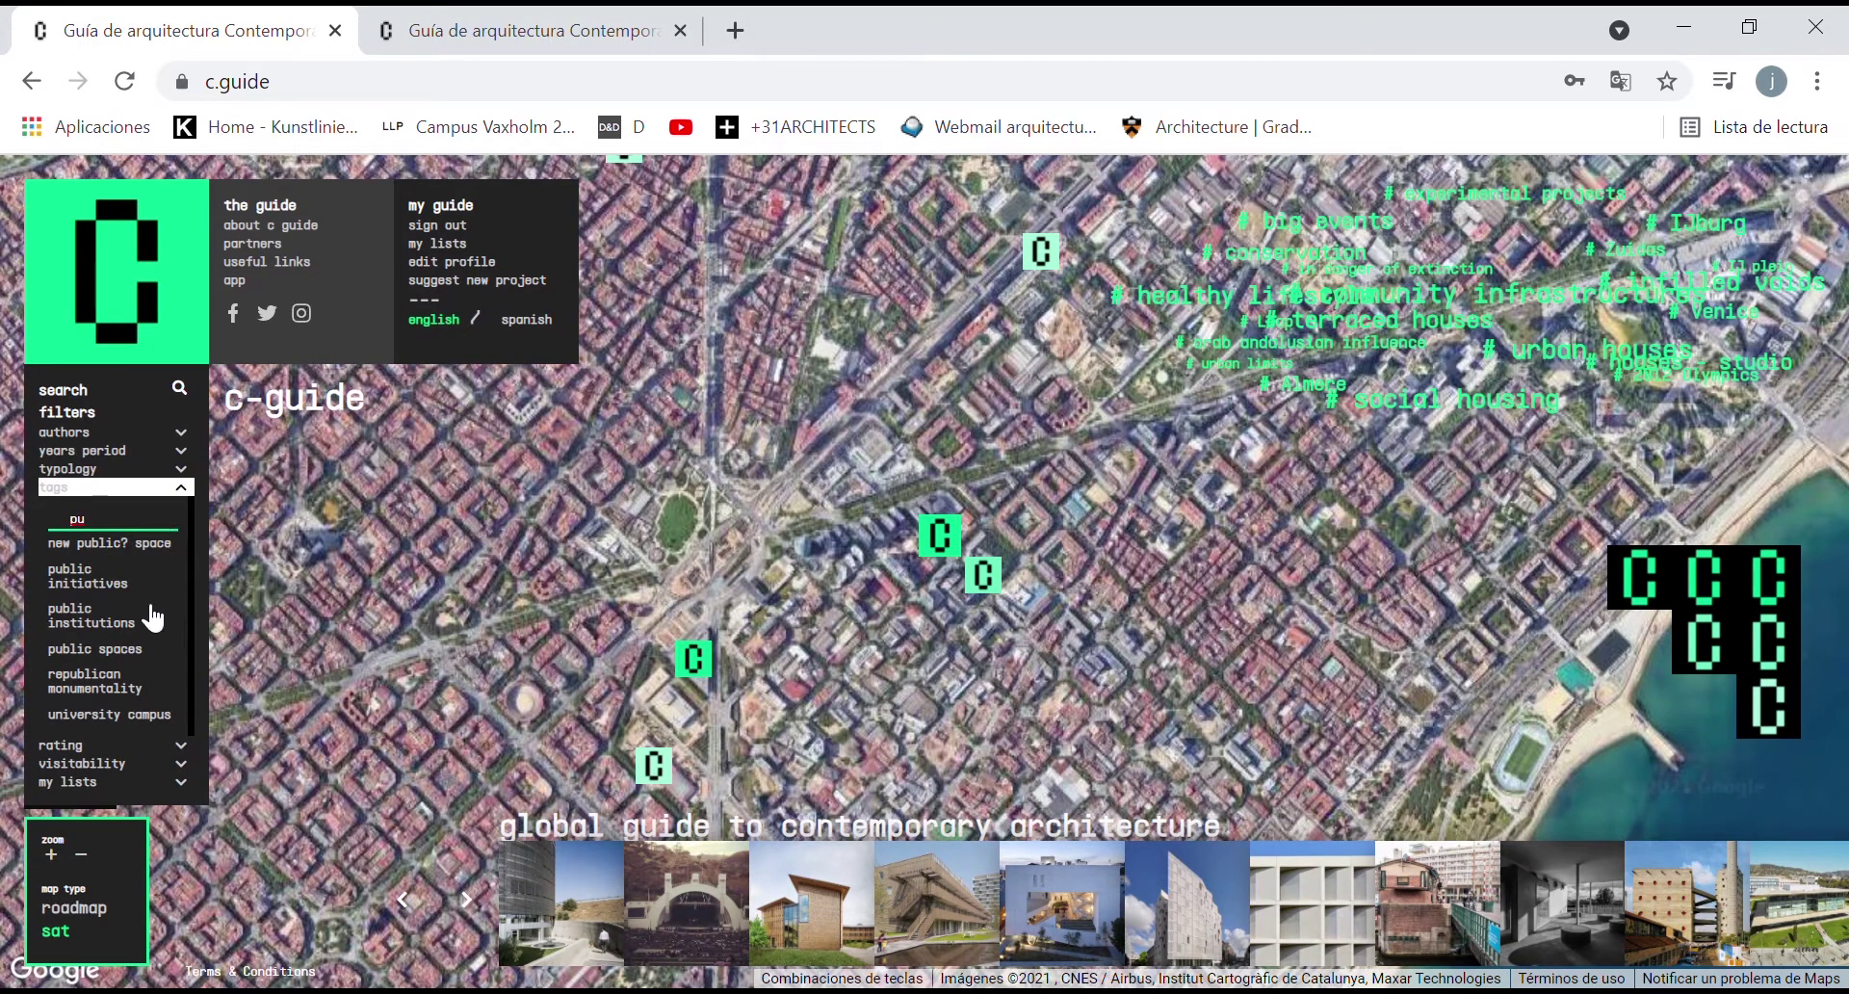
pyautogui.click(129, 653)
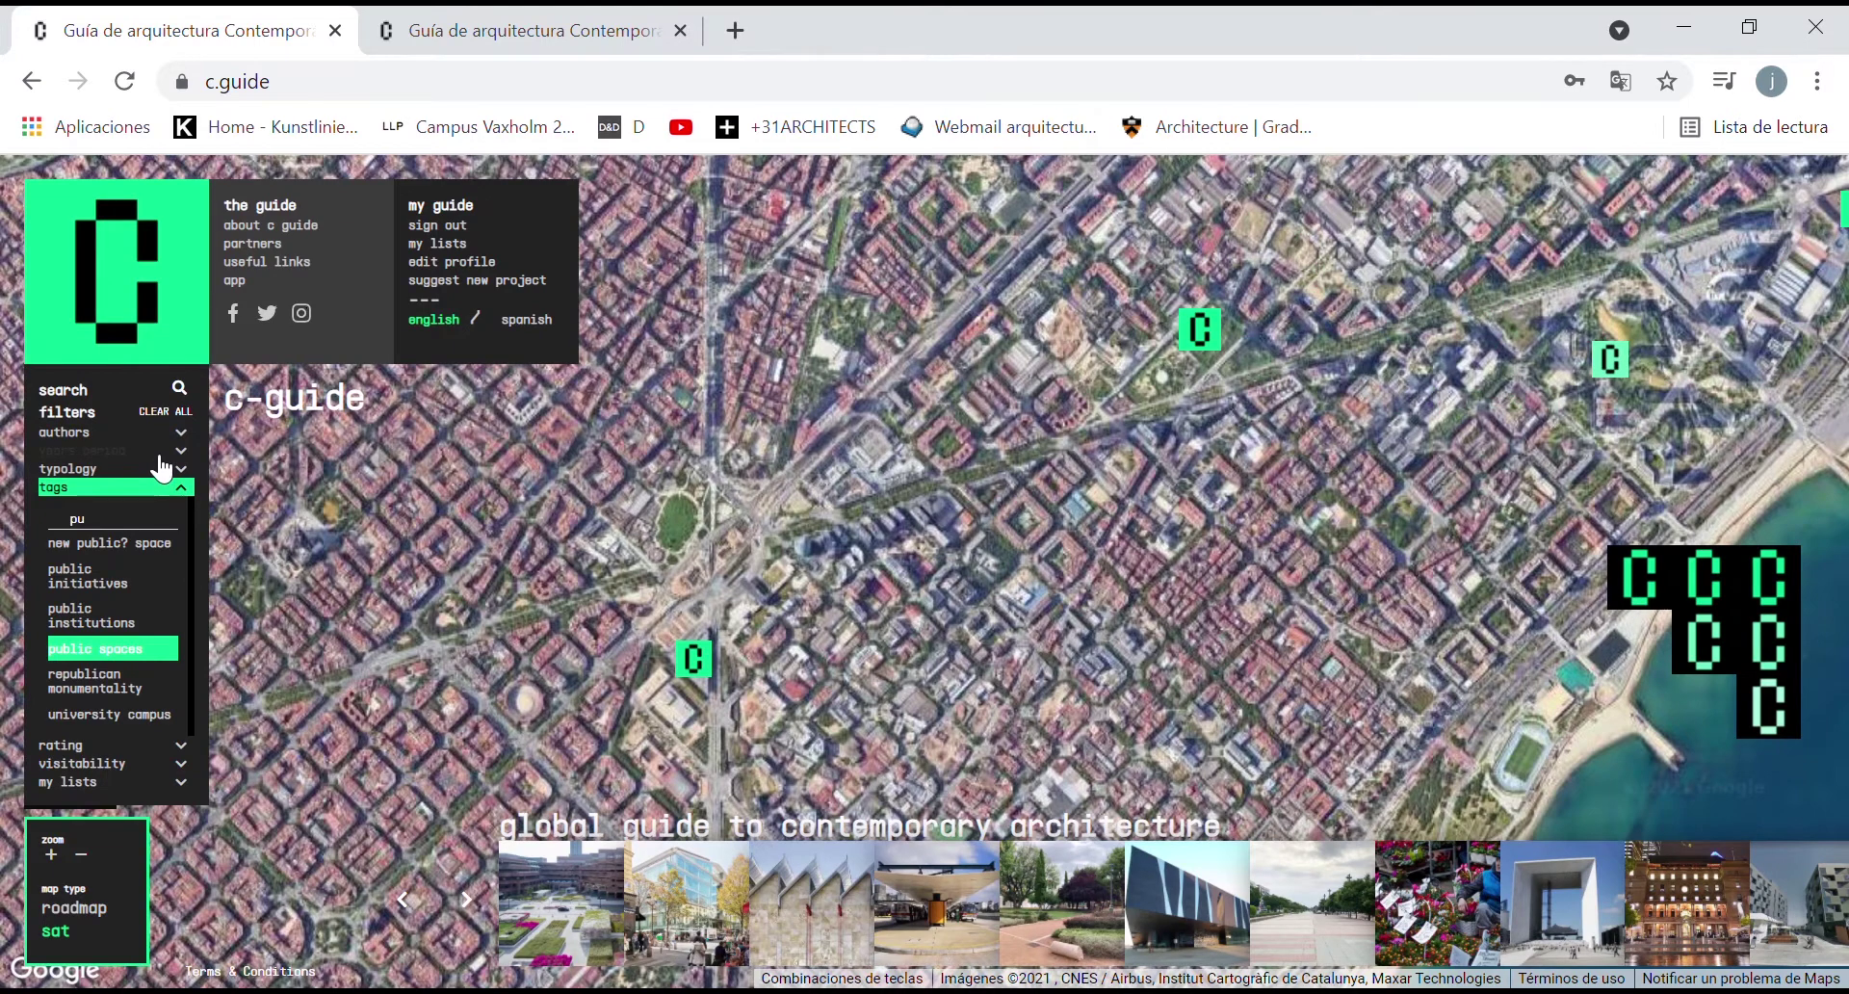
pyautogui.click(163, 449)
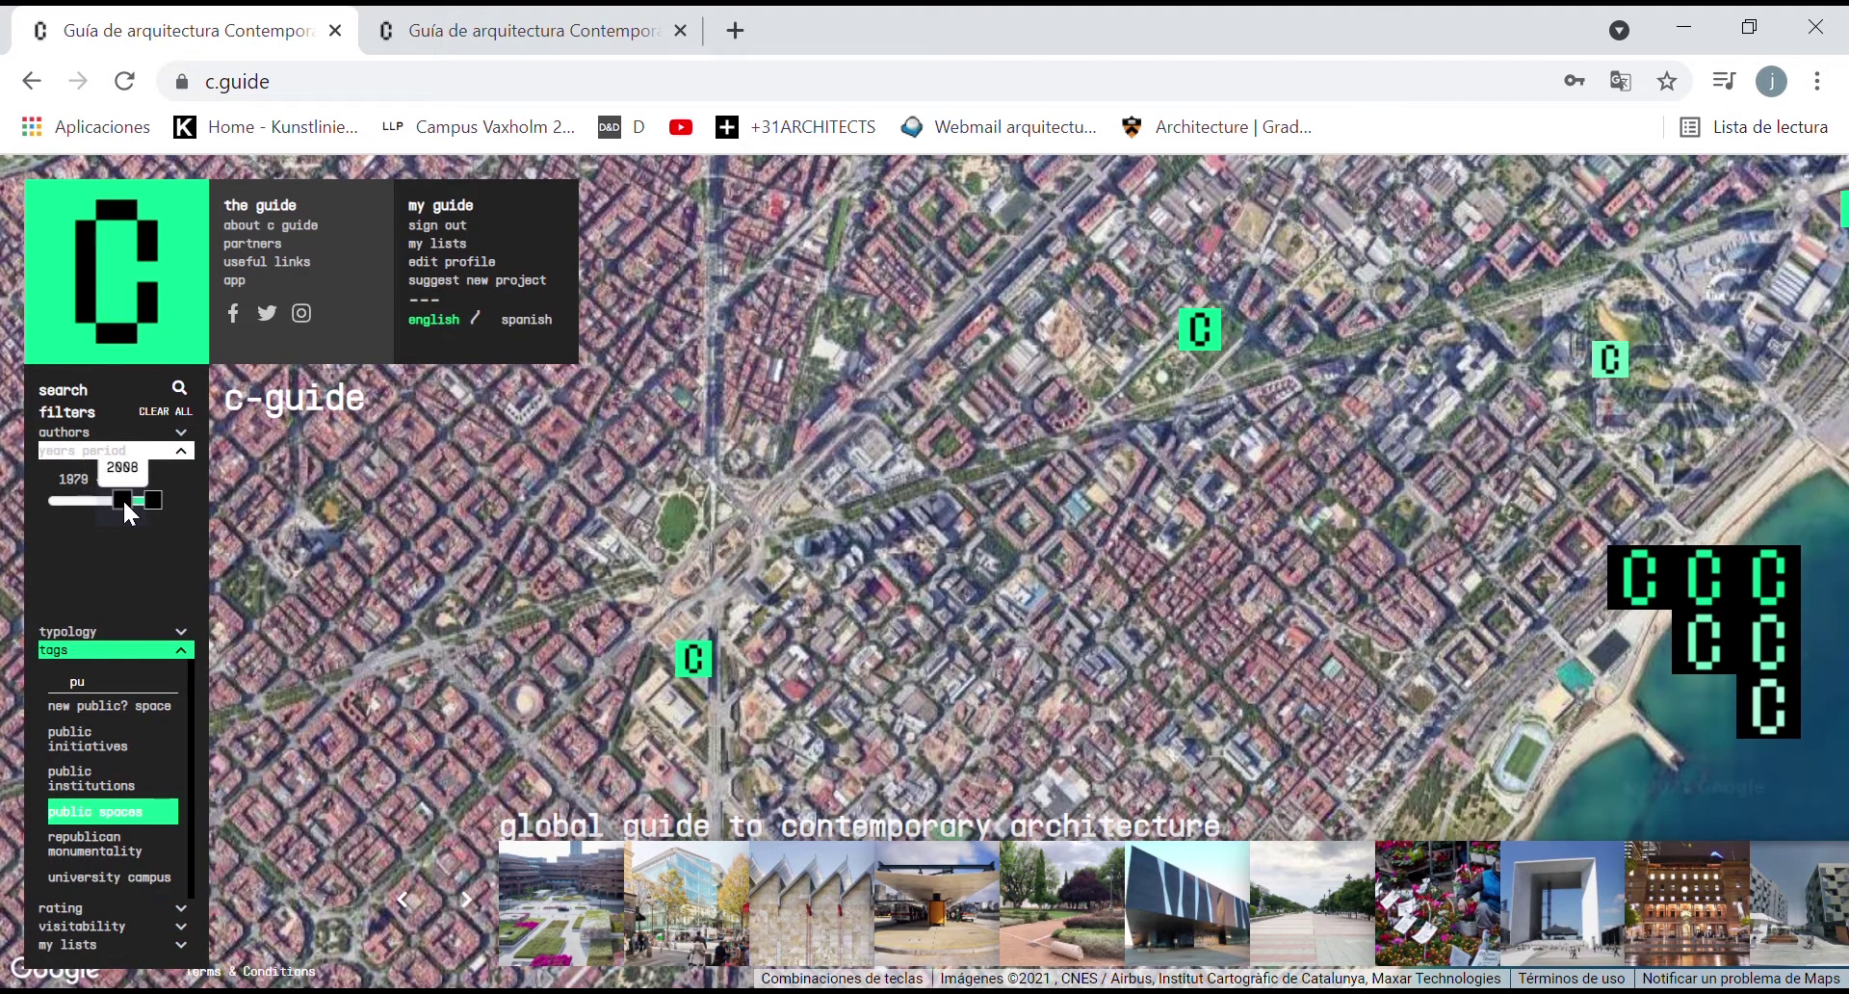
# Step: Set the years period to 2010–2021 and zoom out to the public spaces projects along Barcelona's coast
pyautogui.moveTo(127, 499); pyautogui.dragTo(127, 499)
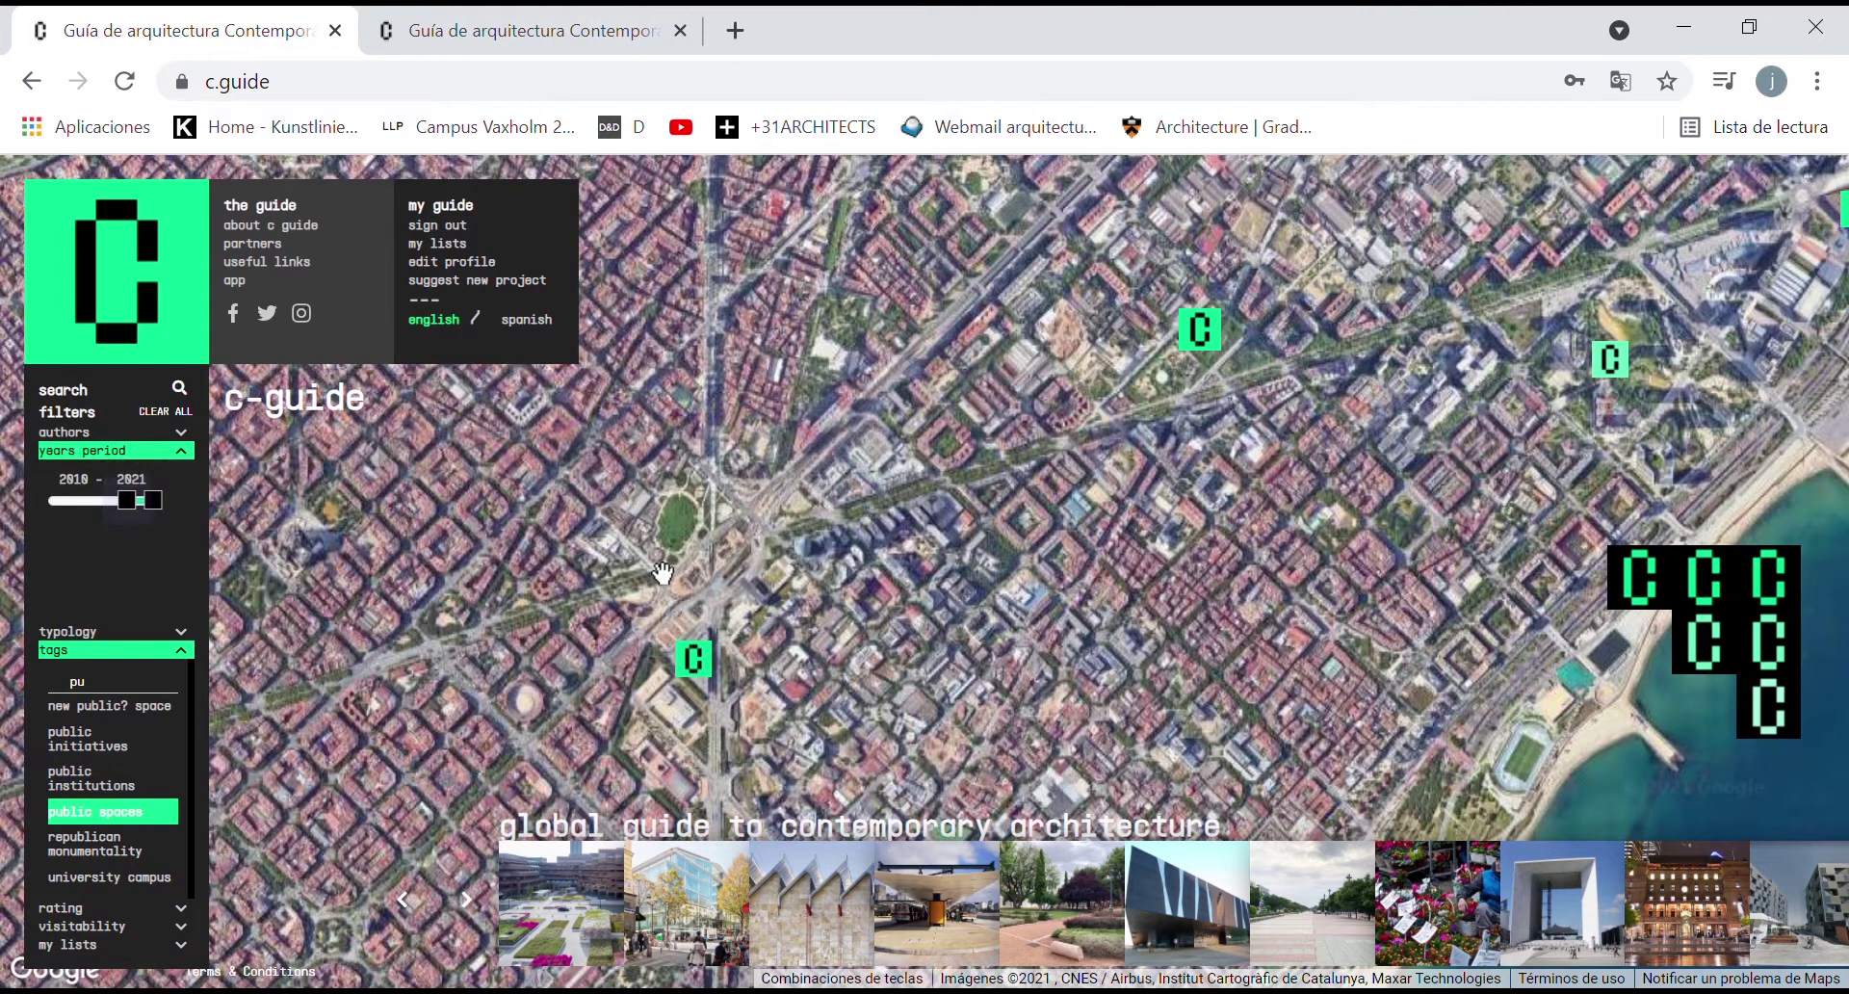
pyautogui.scroll(-5, 661, 573)
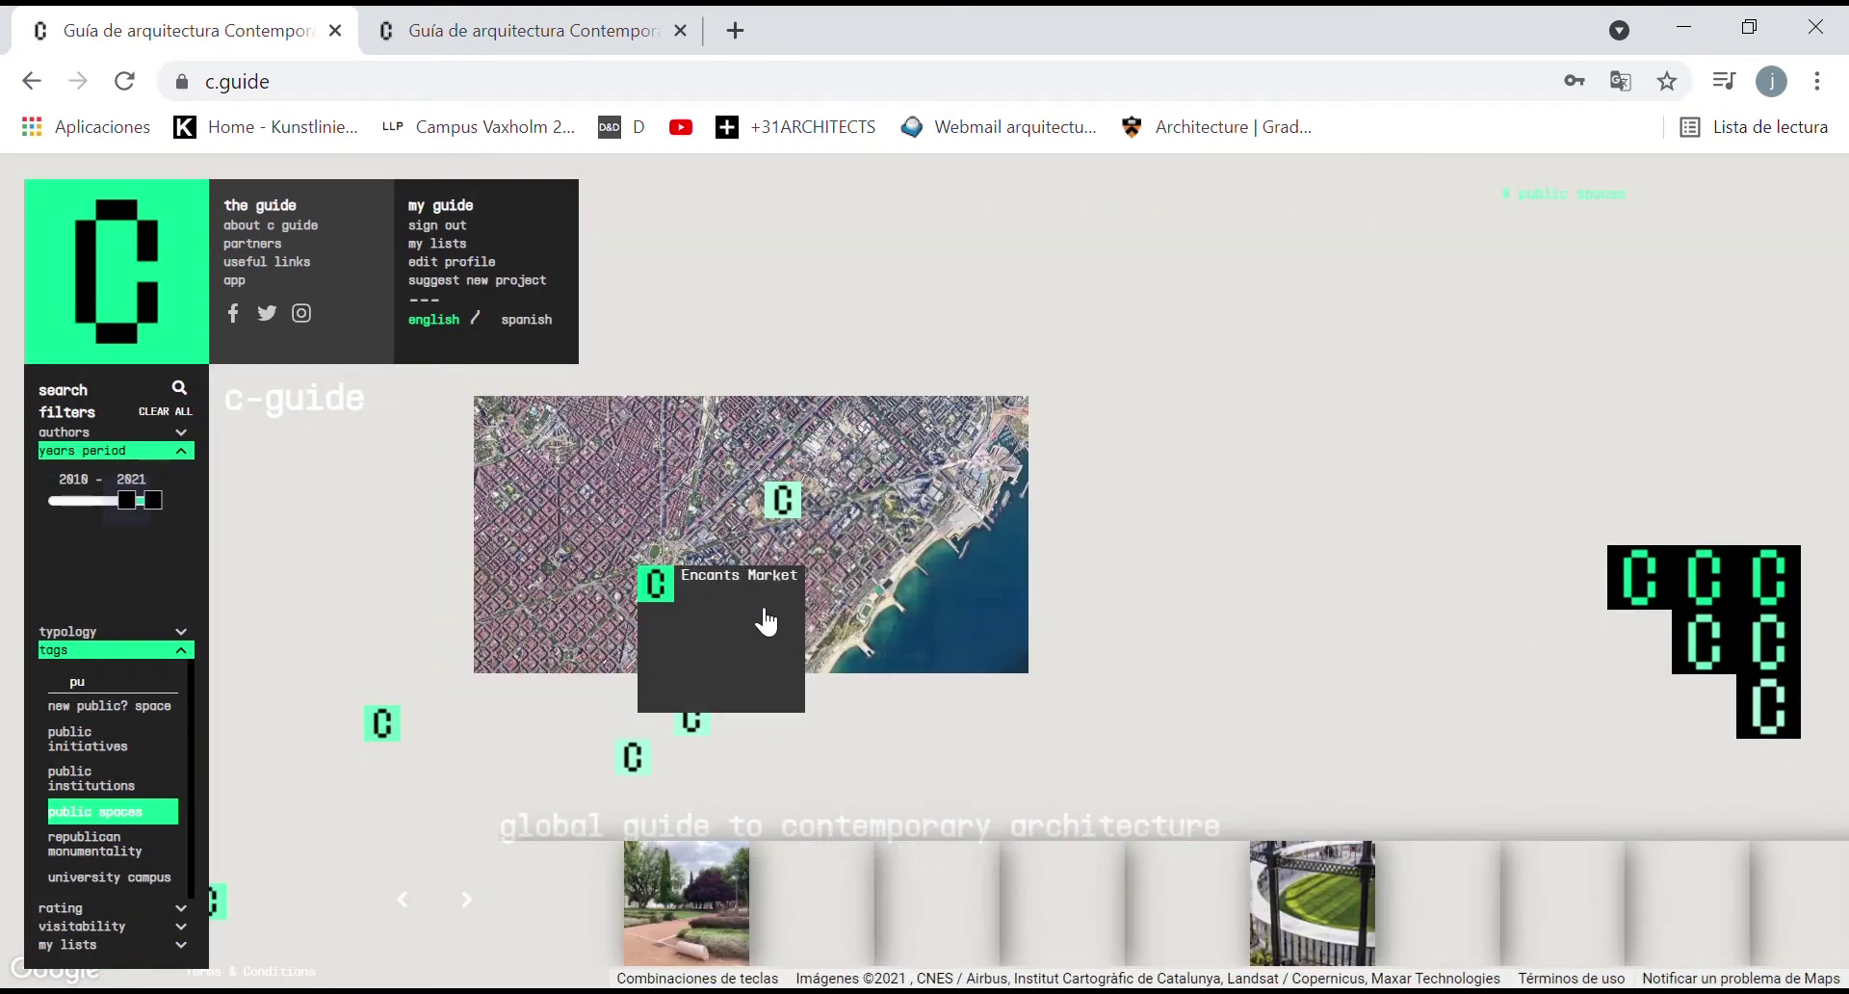
pyautogui.scroll(-3, 930, 578)
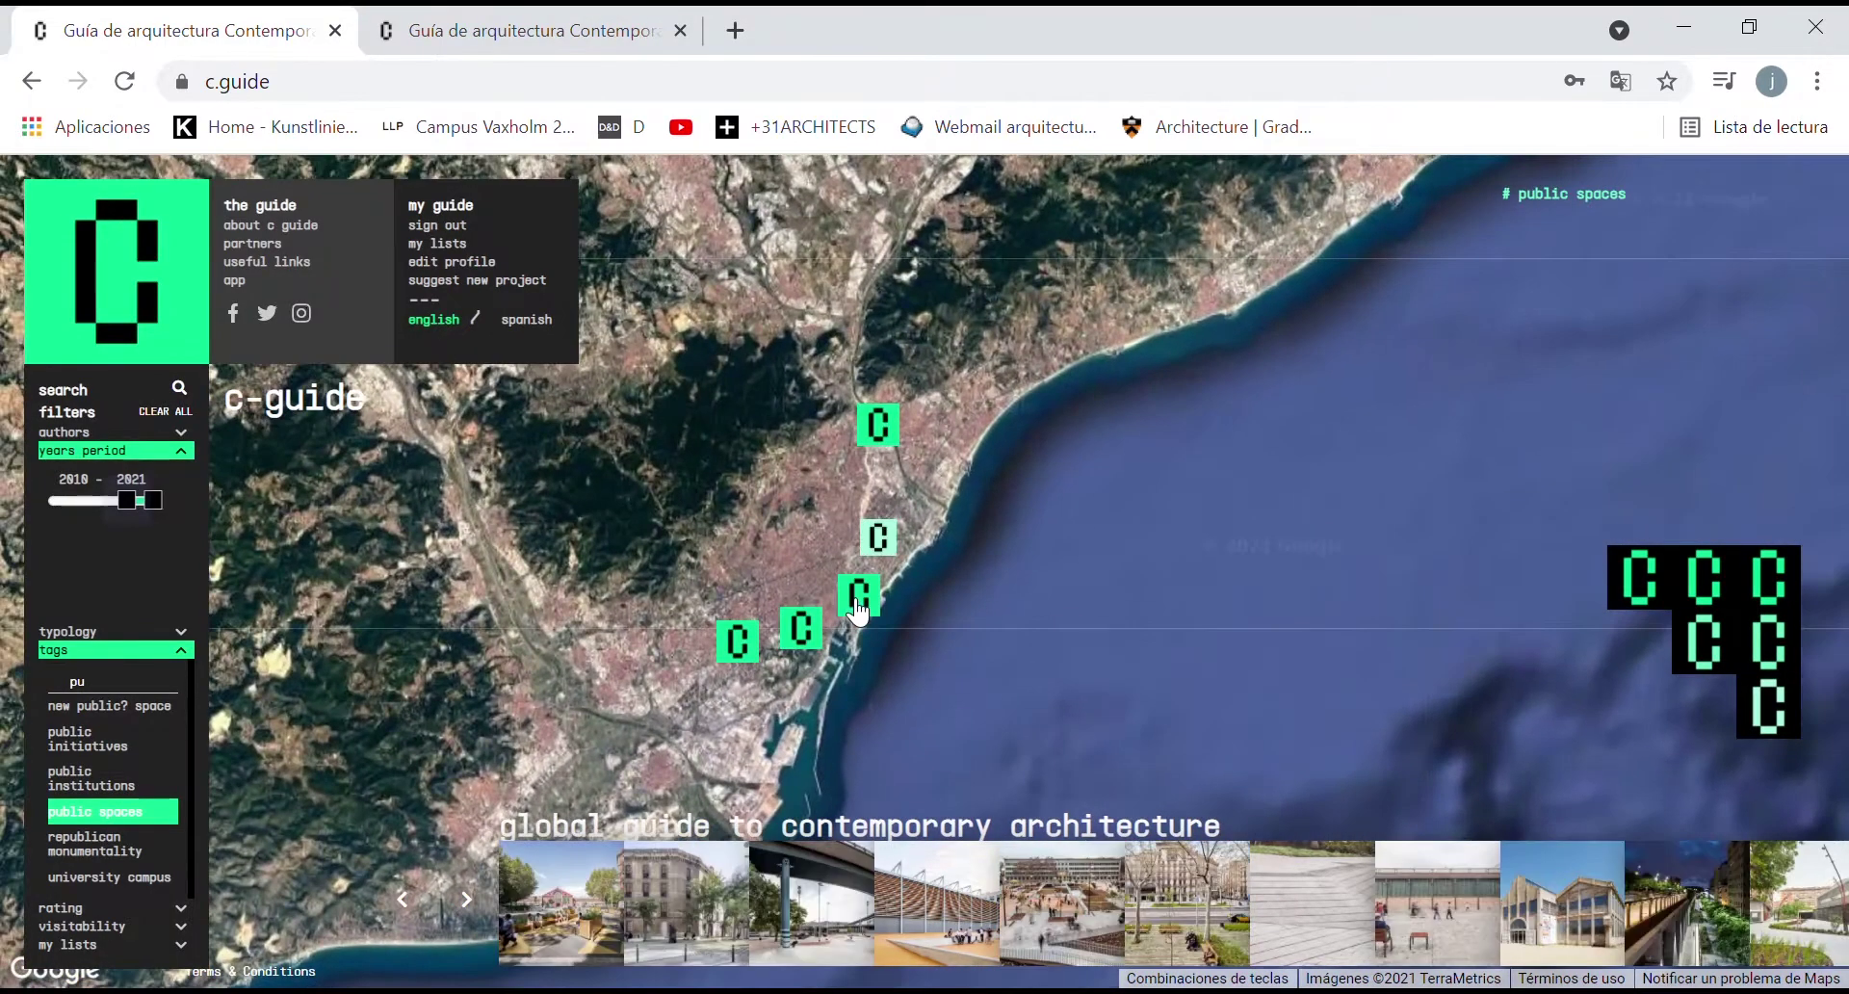
pyautogui.scroll(2, 782, 588)
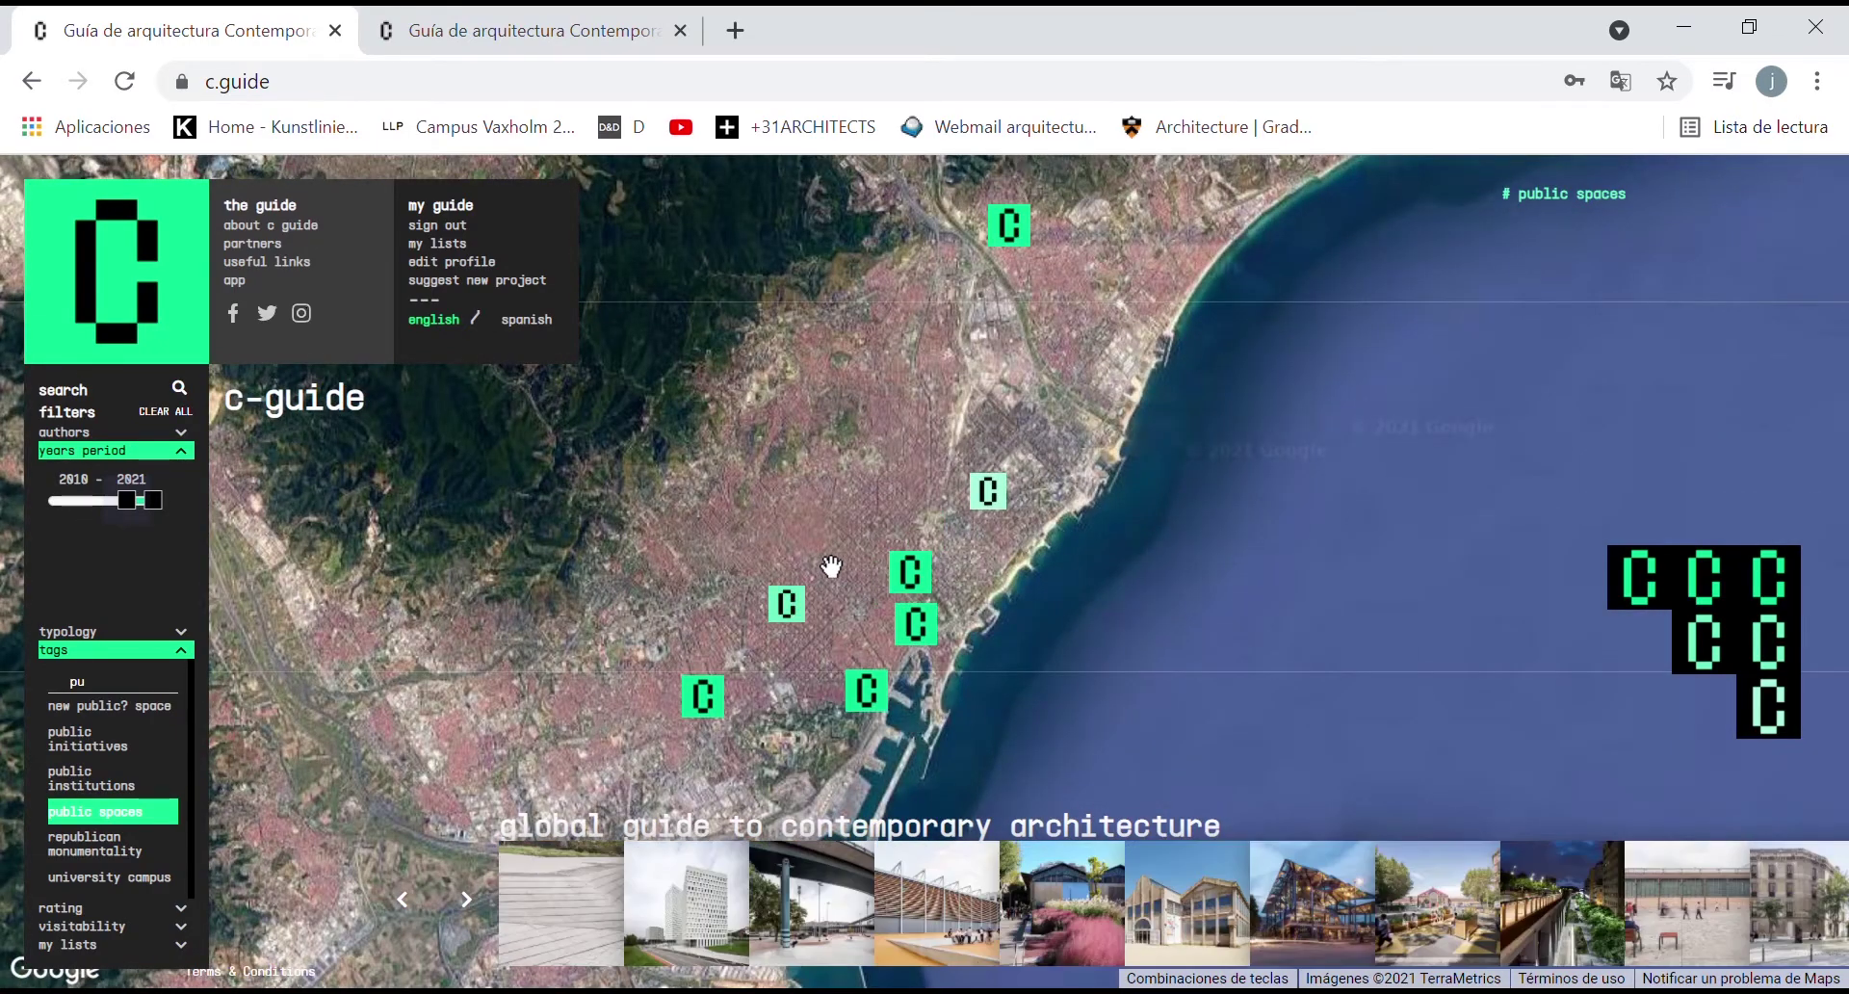
pyautogui.scroll(-2, 881, 582)
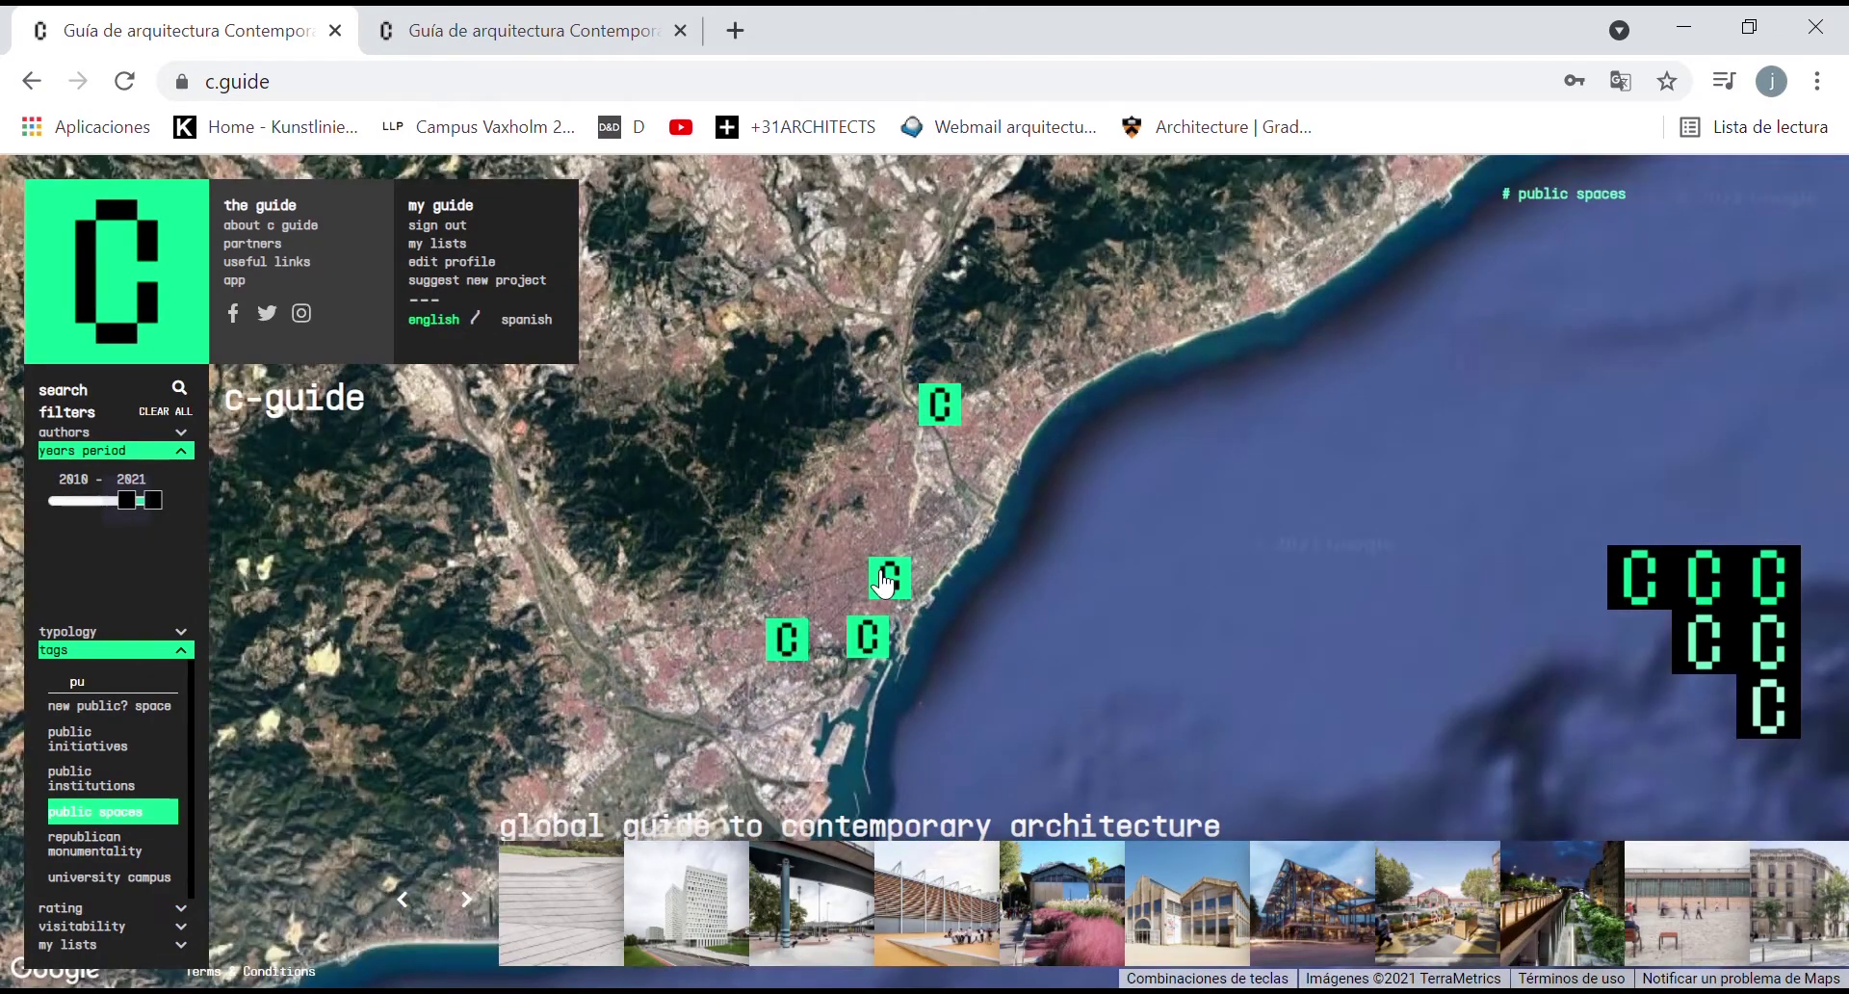
pyautogui.moveTo(817, 891)
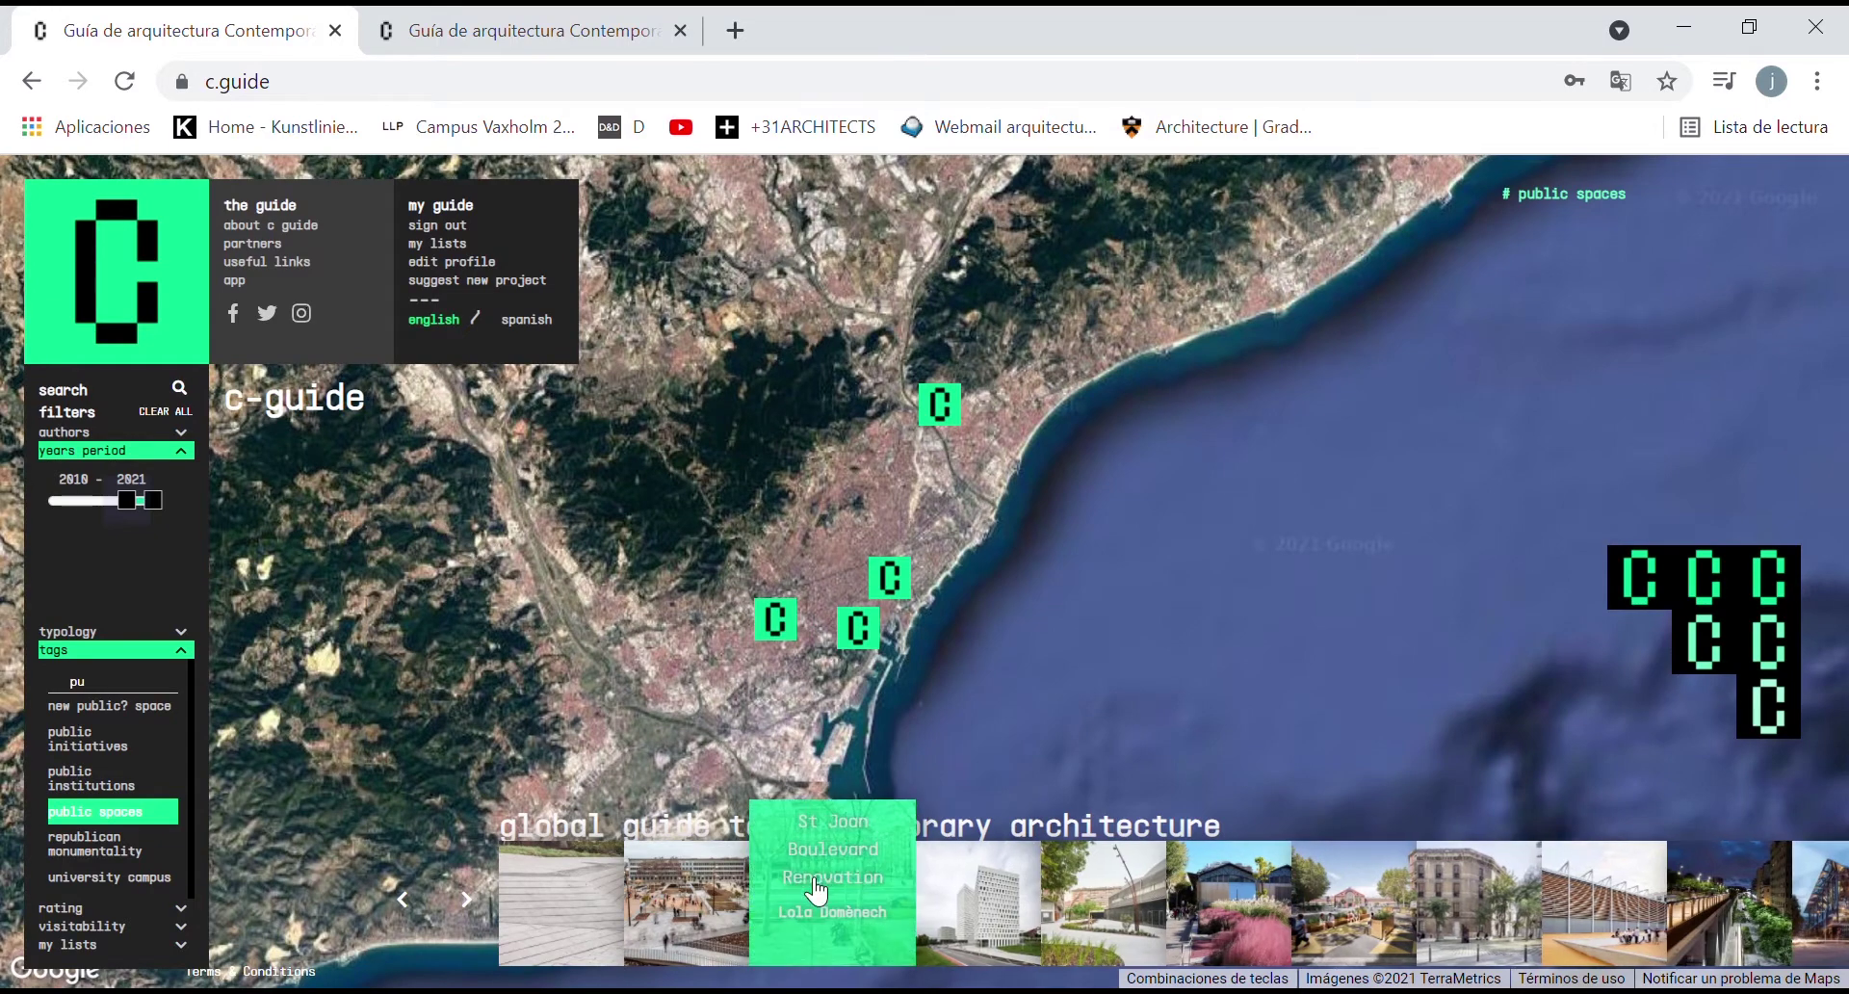